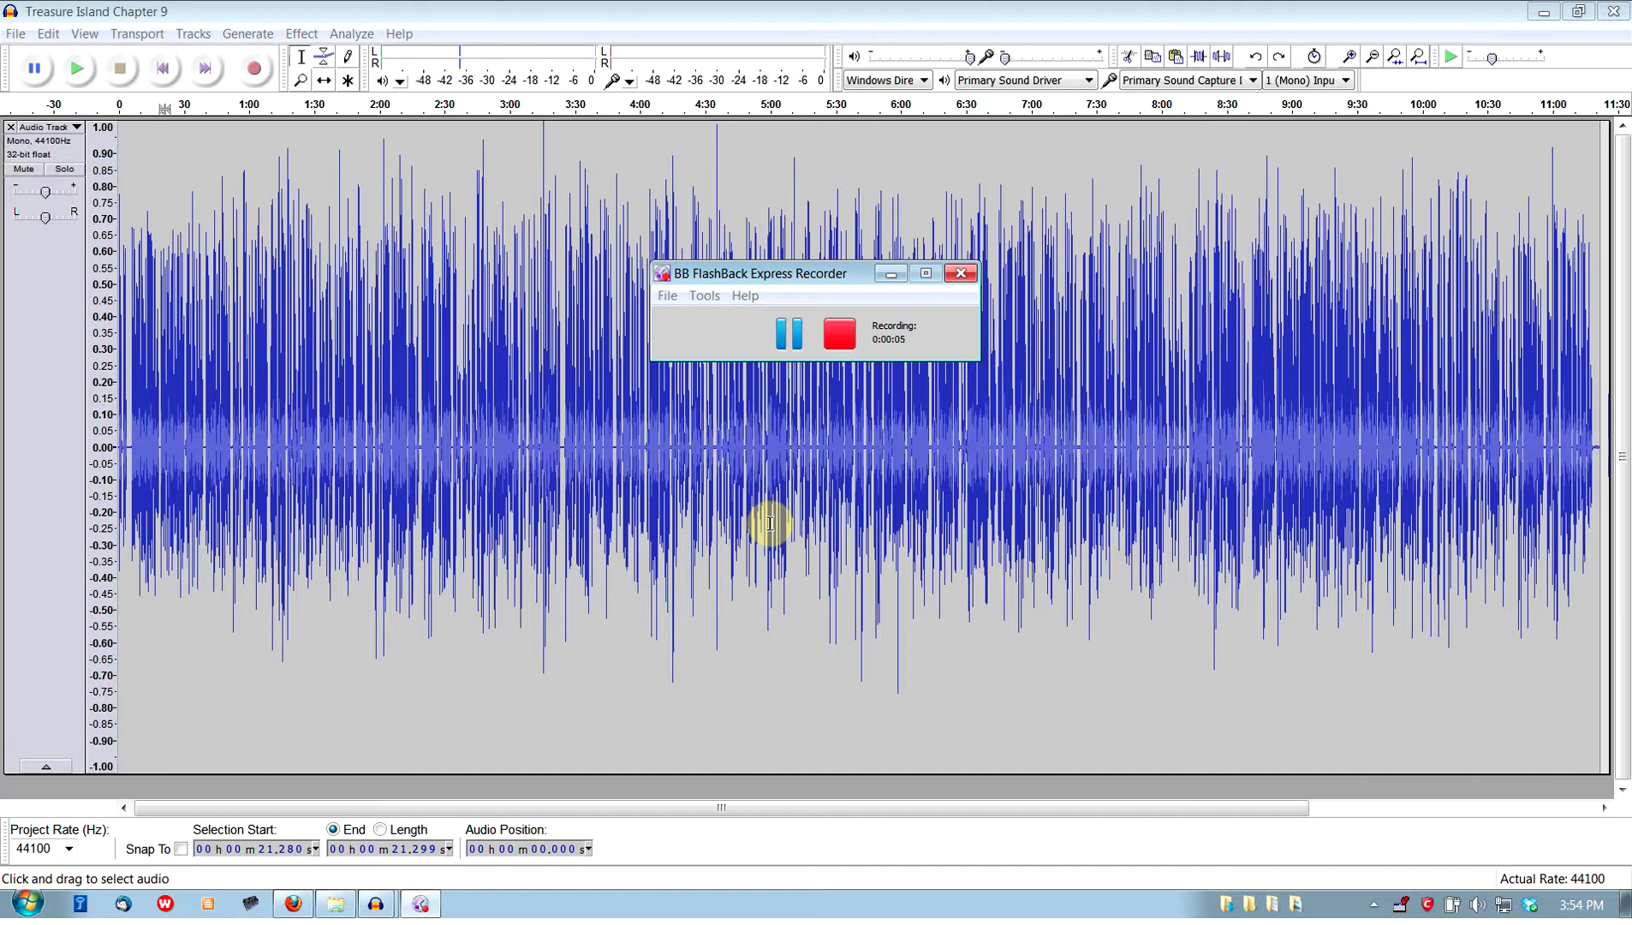
Bring the Treasure Island Chapter 9 project window to the front.
{"action": "left_click", "coordinate": [1095, 9]}
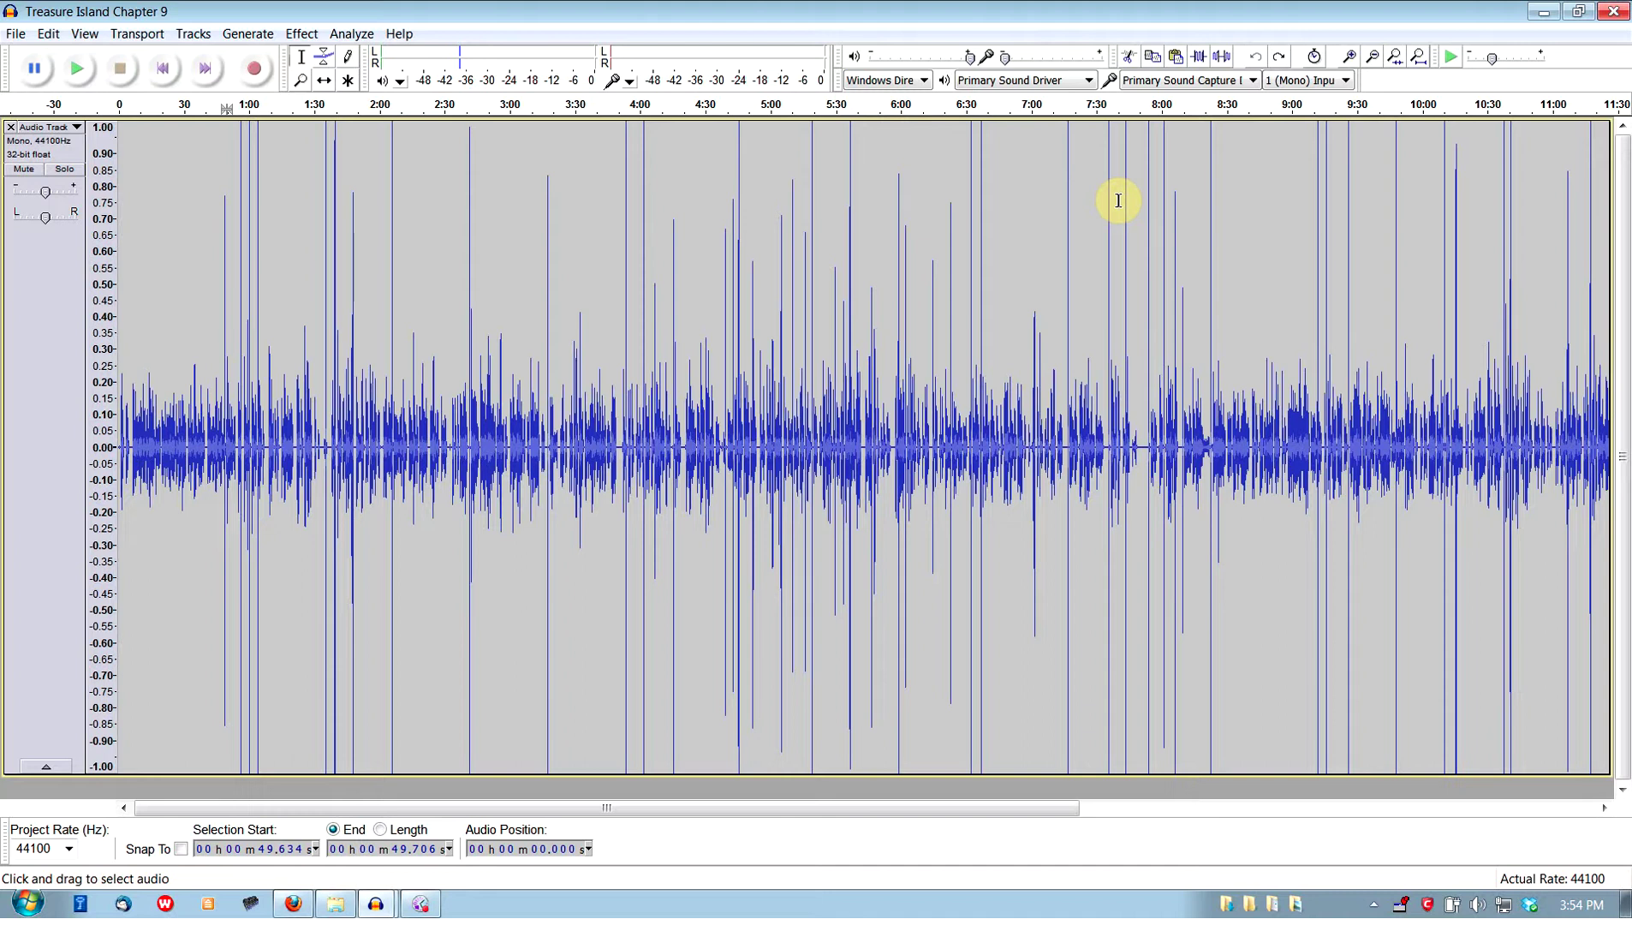
Zoom in to check the speech around 1:26–1:32 for clicks, then select the whole chapter track.
{"action": "scroll", "coordinate": [282, 282], "scroll_direction": "up", "scroll_amount": 4}
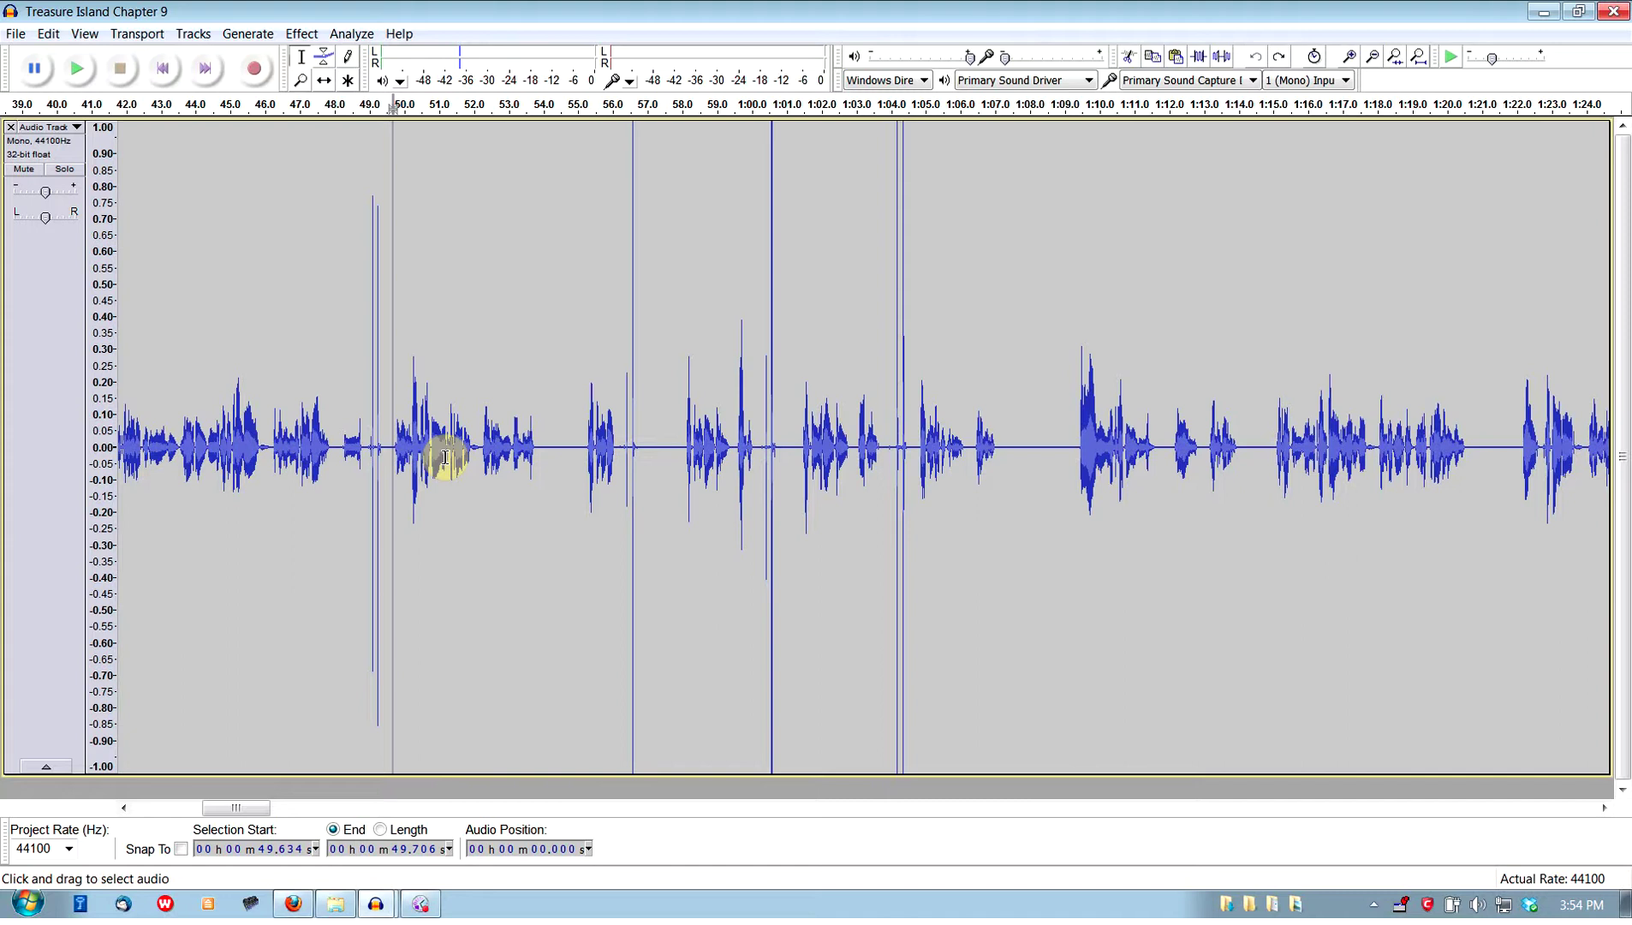
{"action": "scroll", "coordinate": [445, 459], "scroll_direction": "right", "scroll_amount": 10}
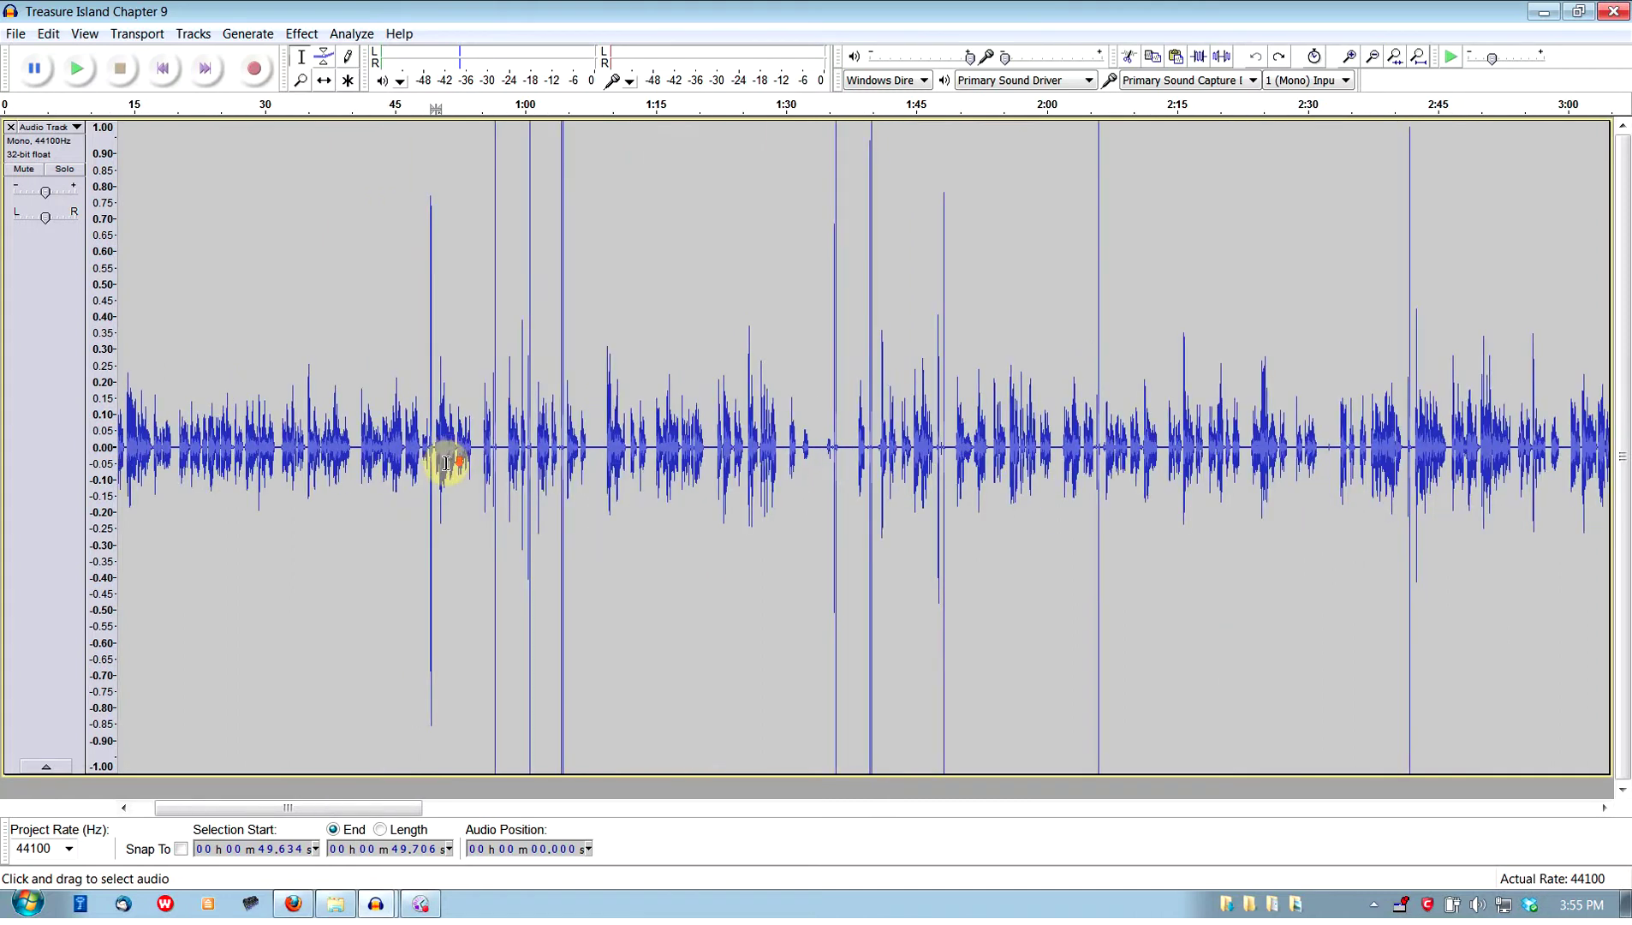
{"action": "left_click_drag", "start_coordinate": [762, 445], "coordinate": [383, 394]}
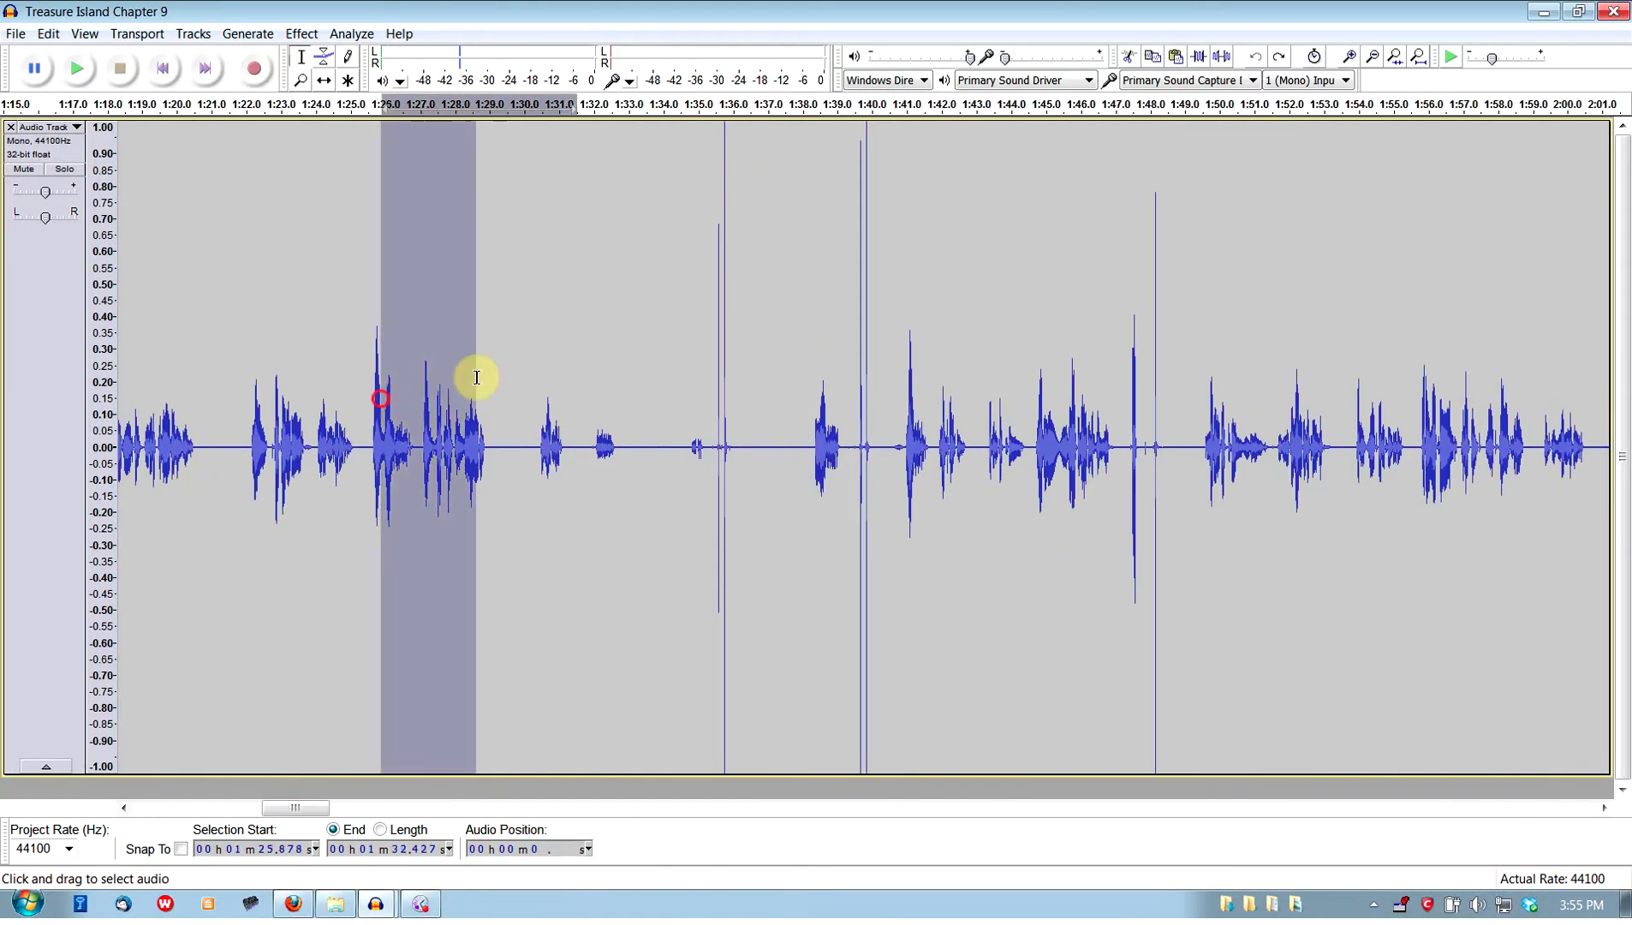
{"action": "left_click", "coordinate": [604, 430]}
{"action": "scroll", "coordinate": [554, 656], "scroll_direction": "down", "scroll_amount": 3}
{"action": "scroll", "coordinate": [154, 594], "scroll_direction": "up", "scroll_amount": 2}
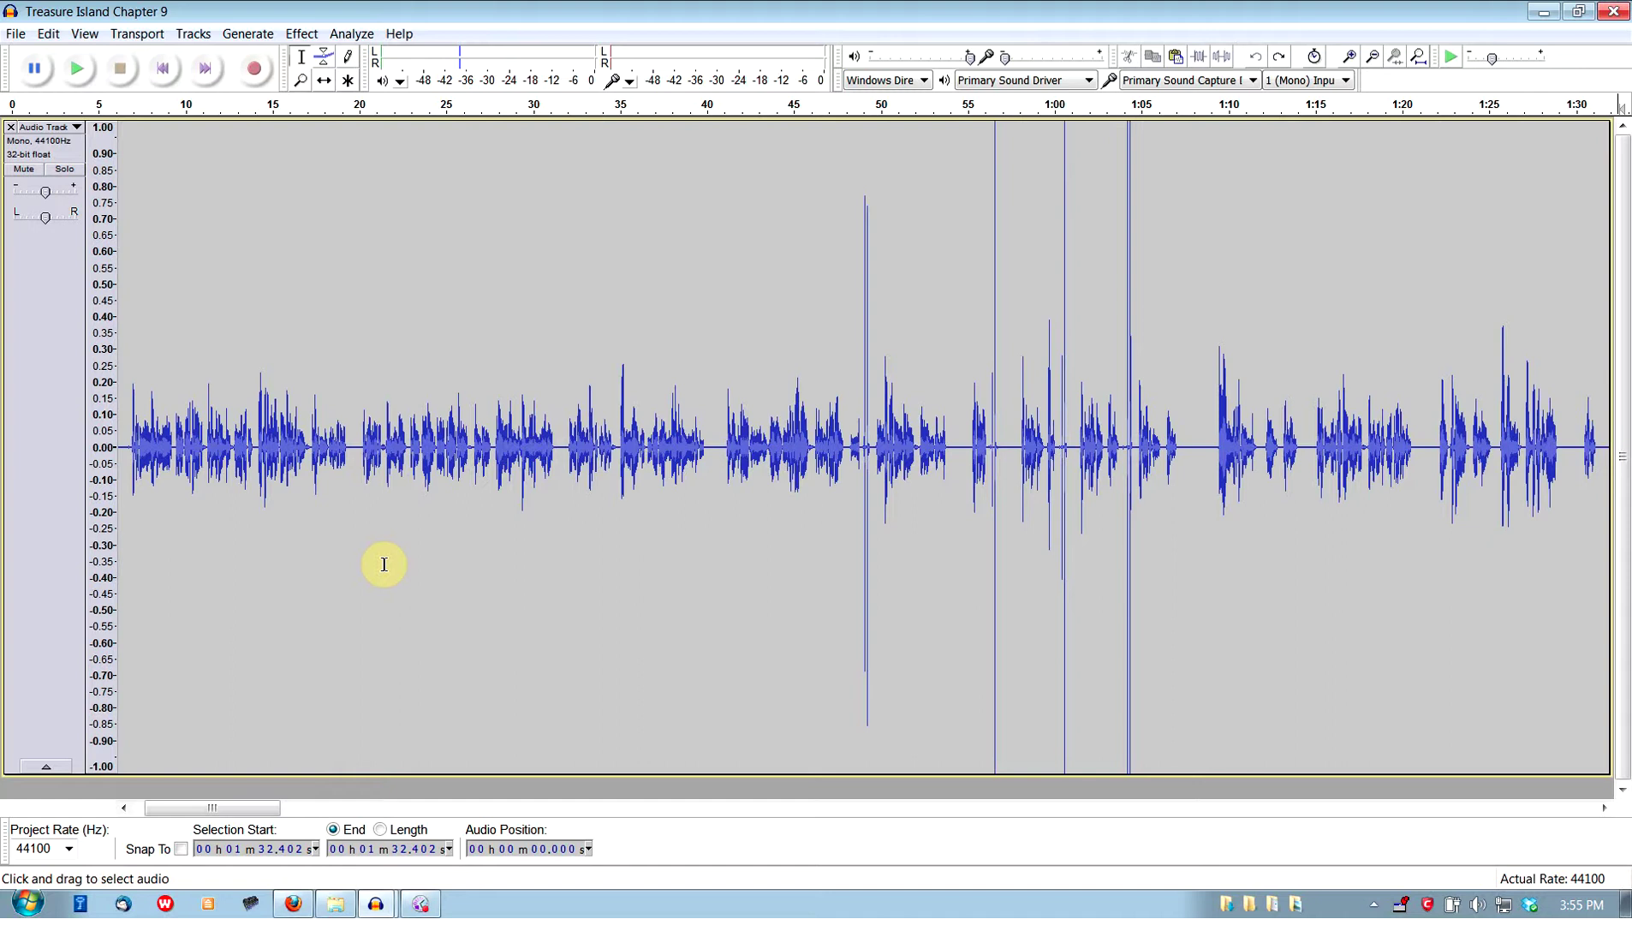
{"action": "key", "text": "ctrl+3"}
{"action": "key", "text": "ctrl+3"}
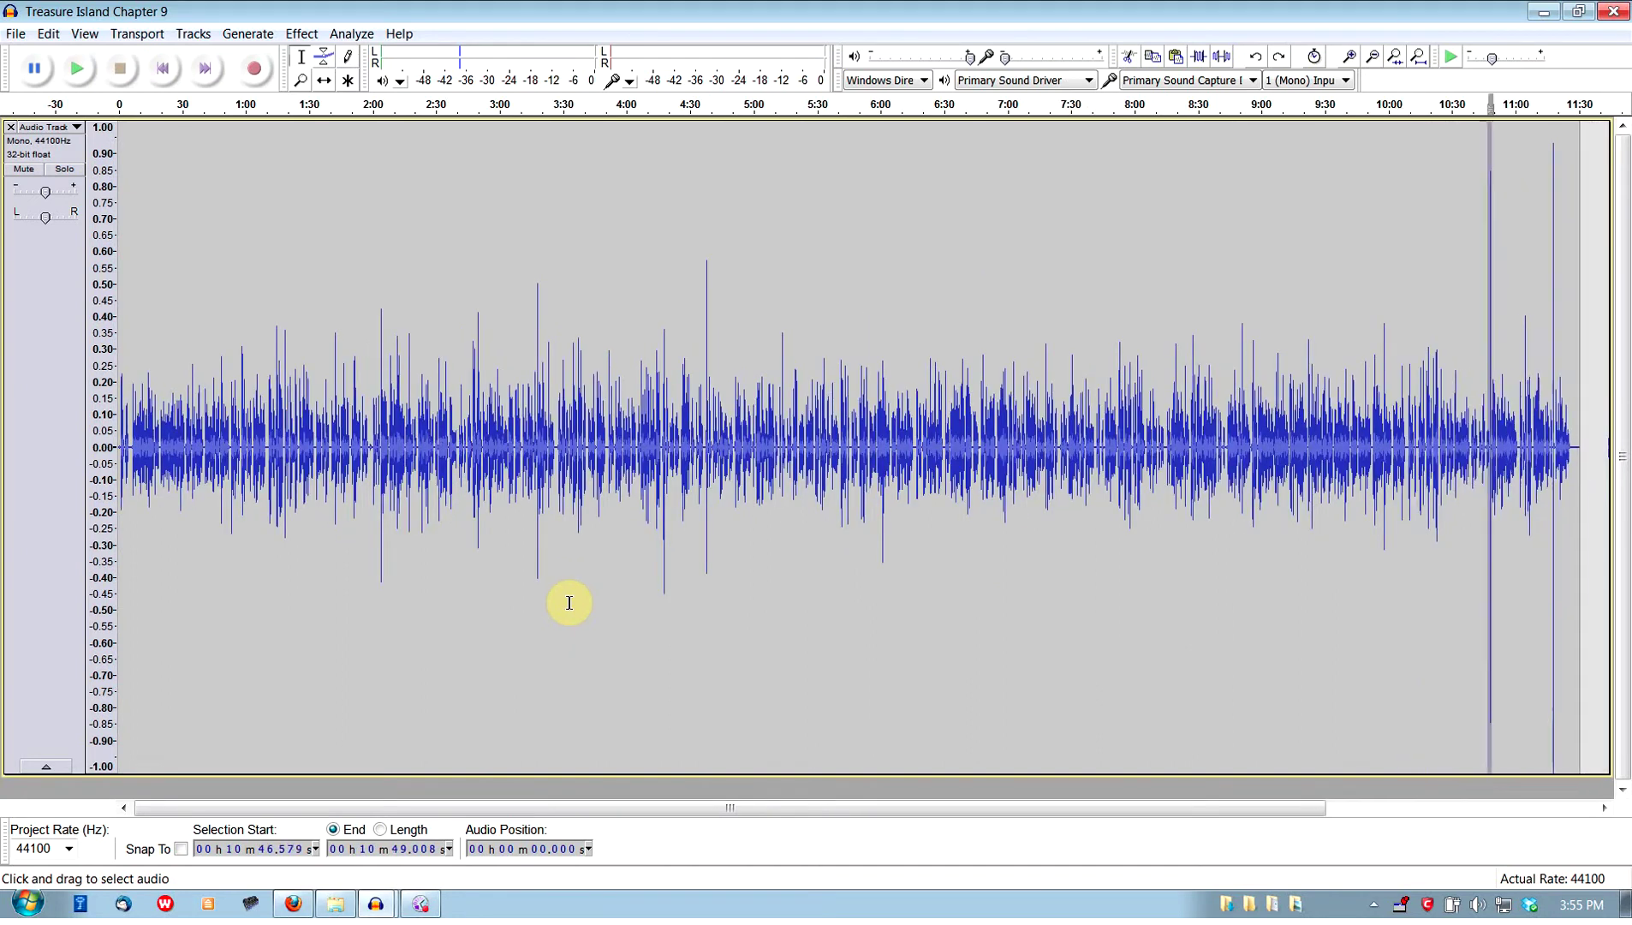
{"action": "key", "text": "ctrl+z"}
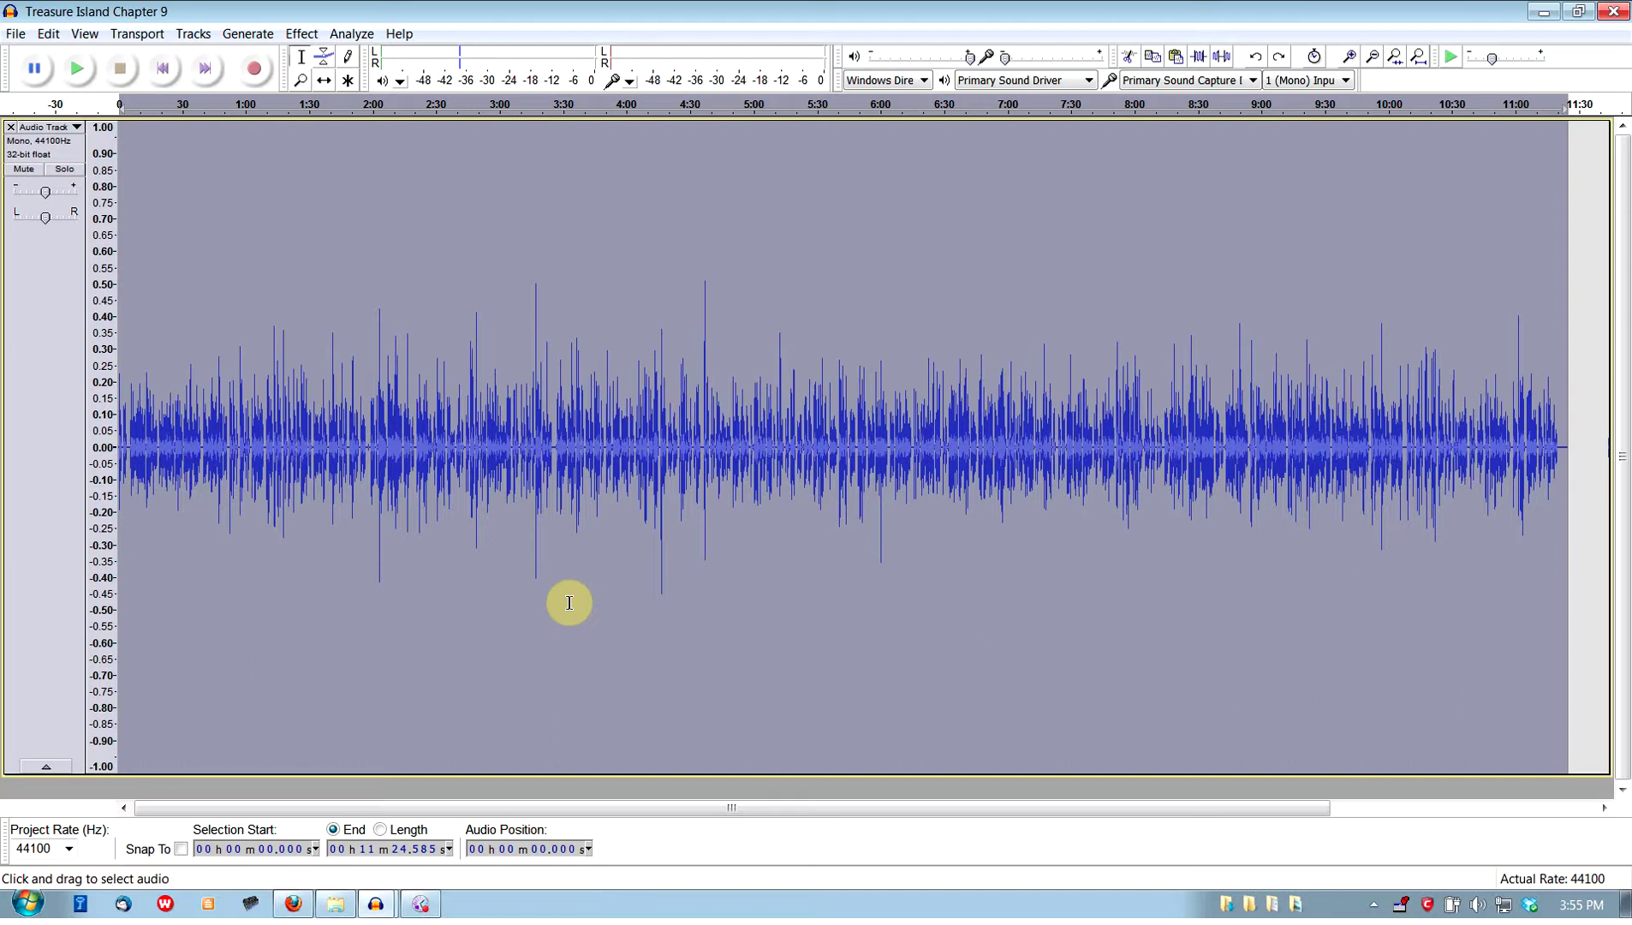
Open the Edit Chains dialog to view the Audiobook 2 chain.
{"action": "left_click", "coordinate": [15, 34]}
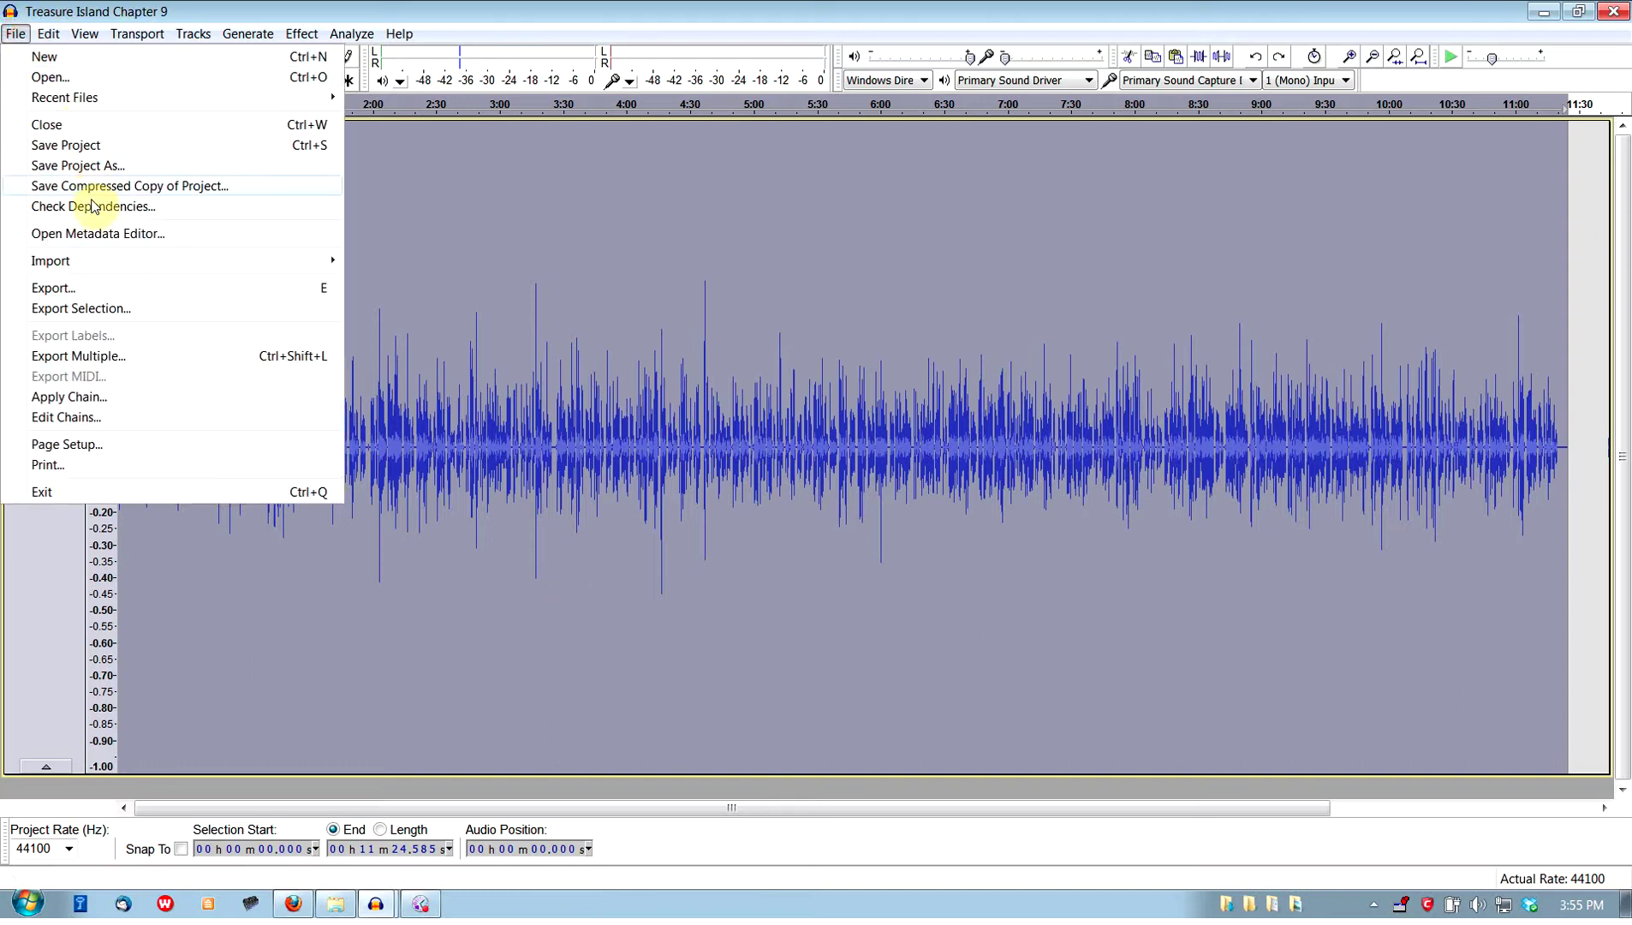
{"action": "left_click", "coordinate": [84, 417]}
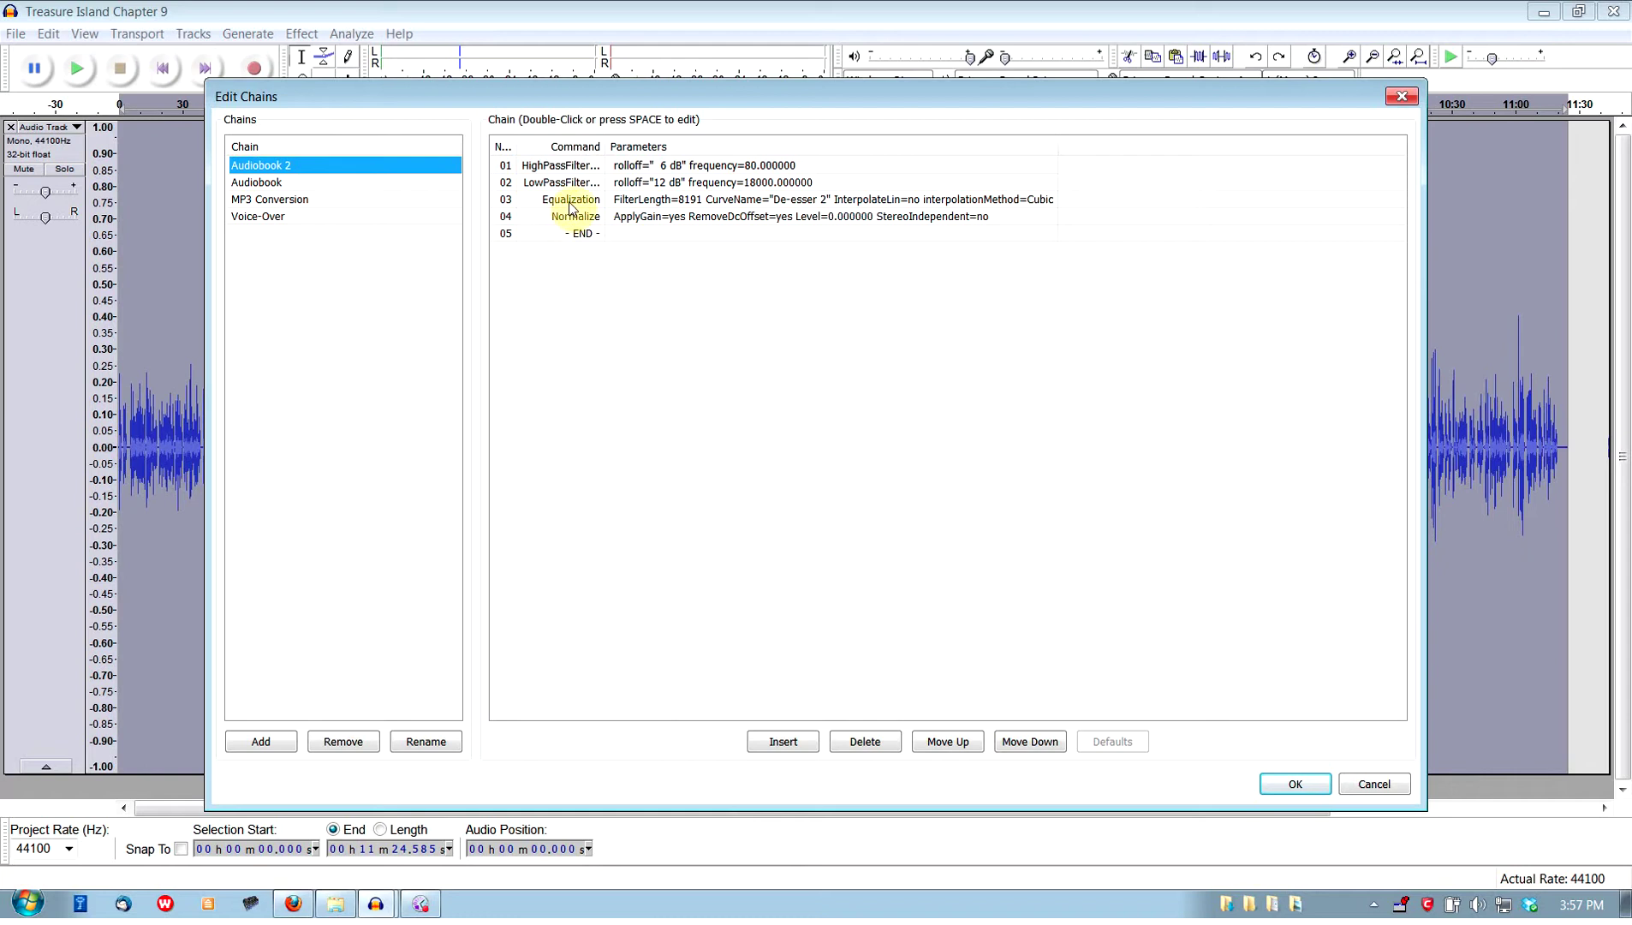
Cancel the chain editor, inspect the De-esser 2 Equalization curve, and close it unapplied.
{"action": "left_click", "coordinate": [1382, 783]}
{"action": "left_click", "coordinate": [305, 33]}
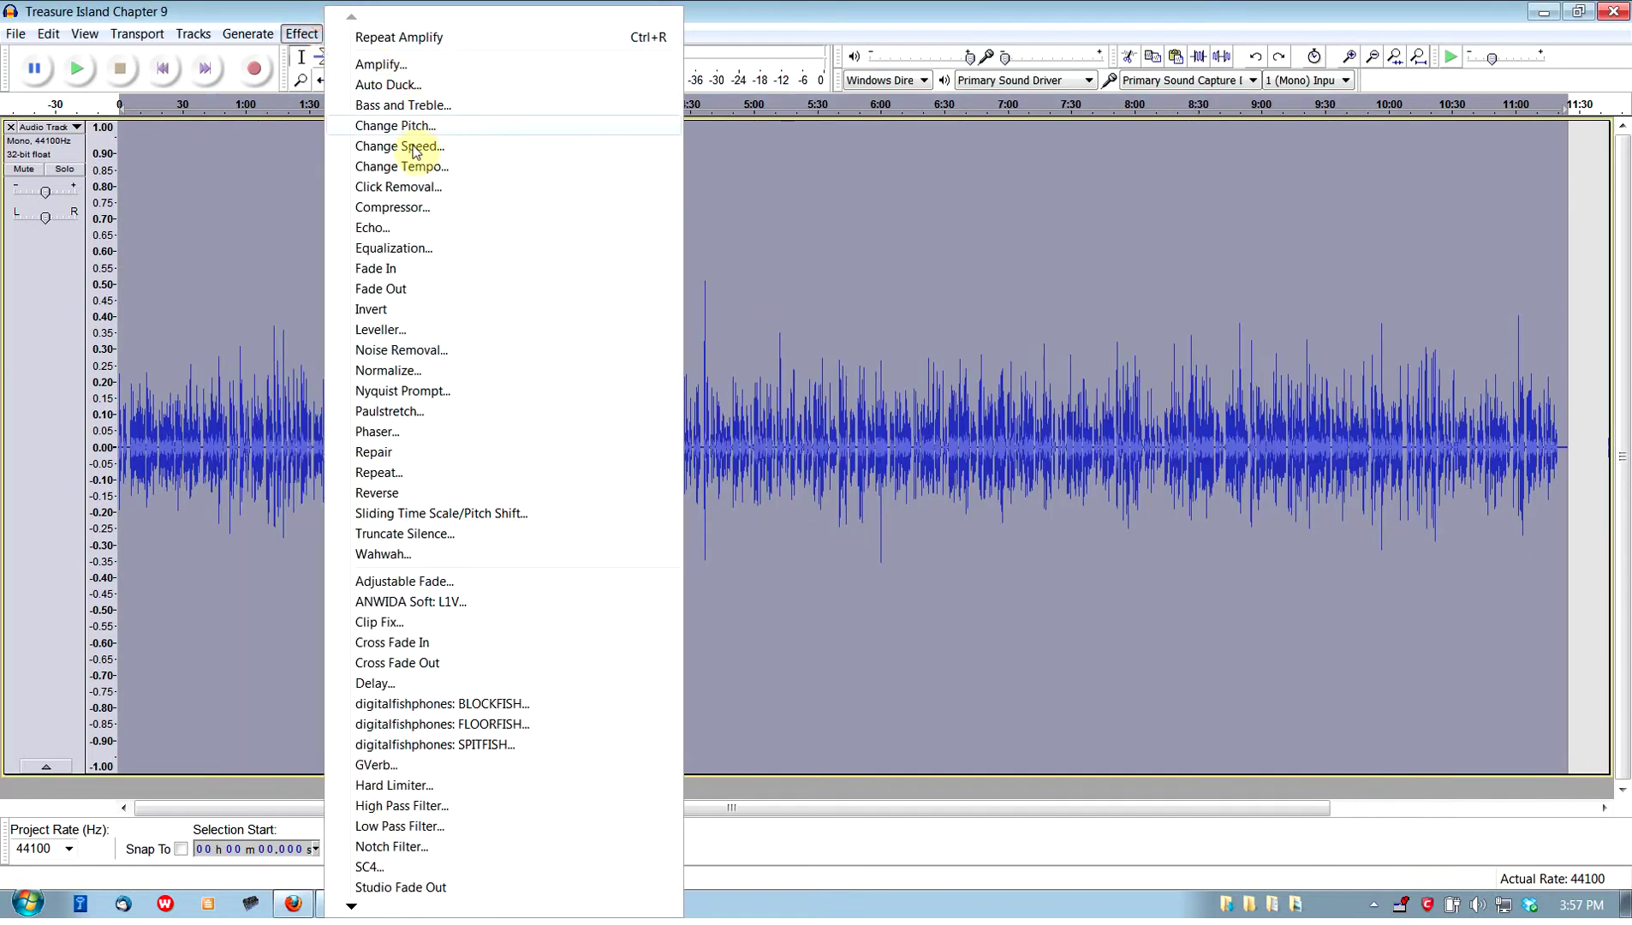
{"action": "left_click", "coordinate": [412, 248]}
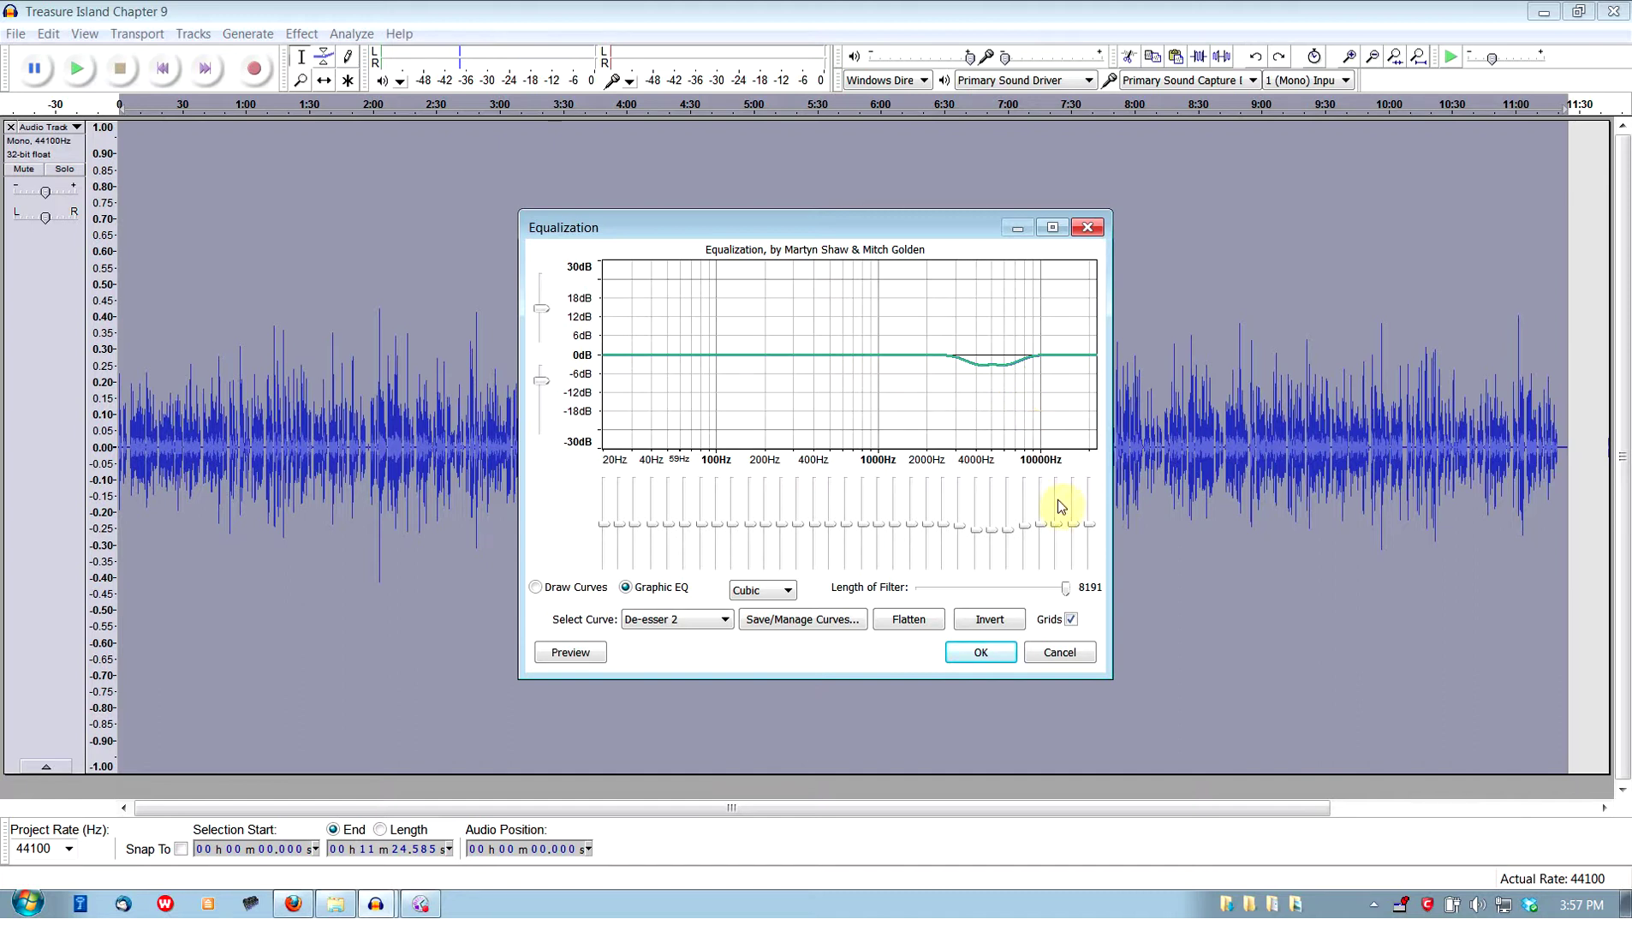
{"action": "left_click", "coordinate": [1073, 654]}
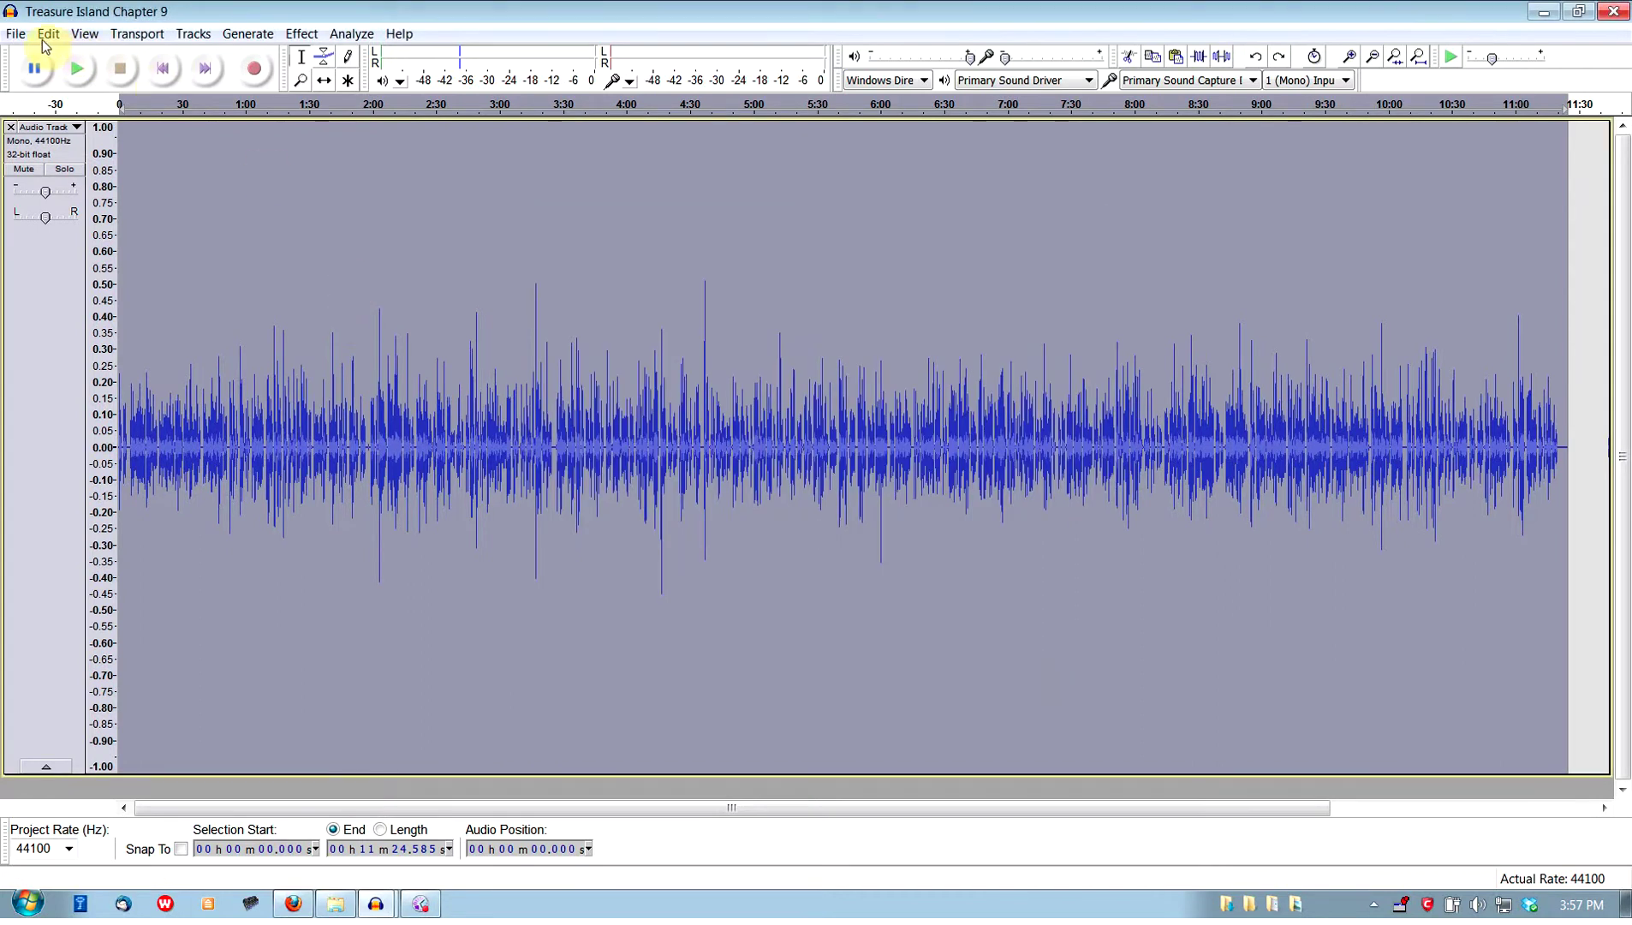
Open Apply Chain and back out without applying Audiobook 2.
{"action": "left_click", "coordinate": [15, 33]}
{"action": "left_click", "coordinate": [123, 404]}
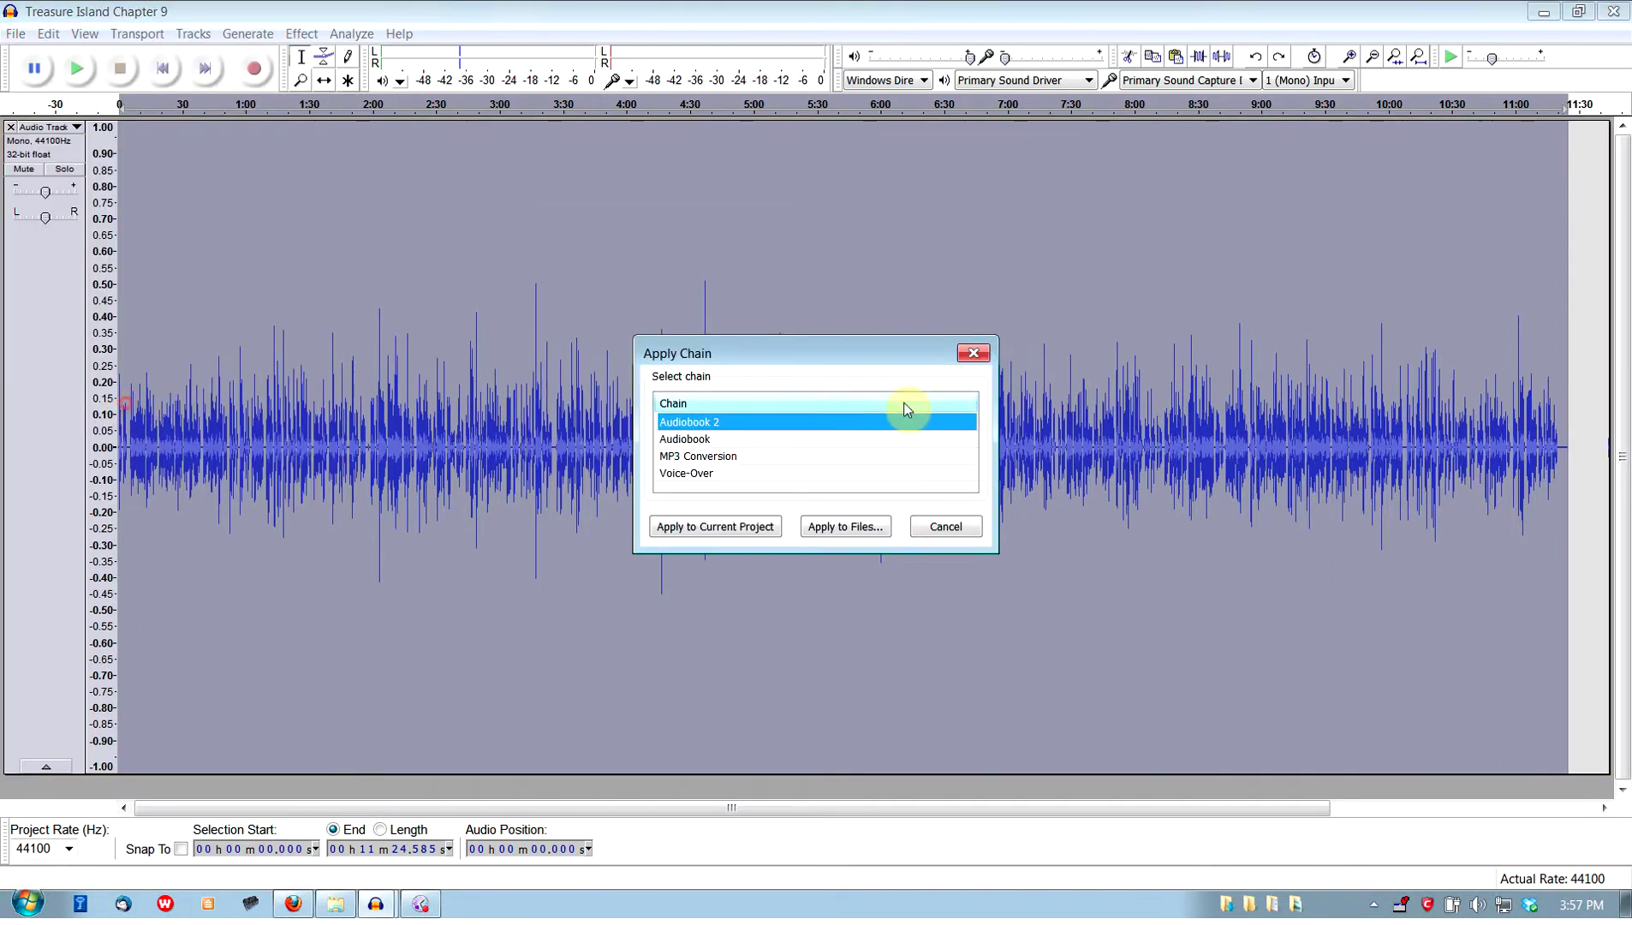
{"action": "left_click", "coordinate": [946, 525]}
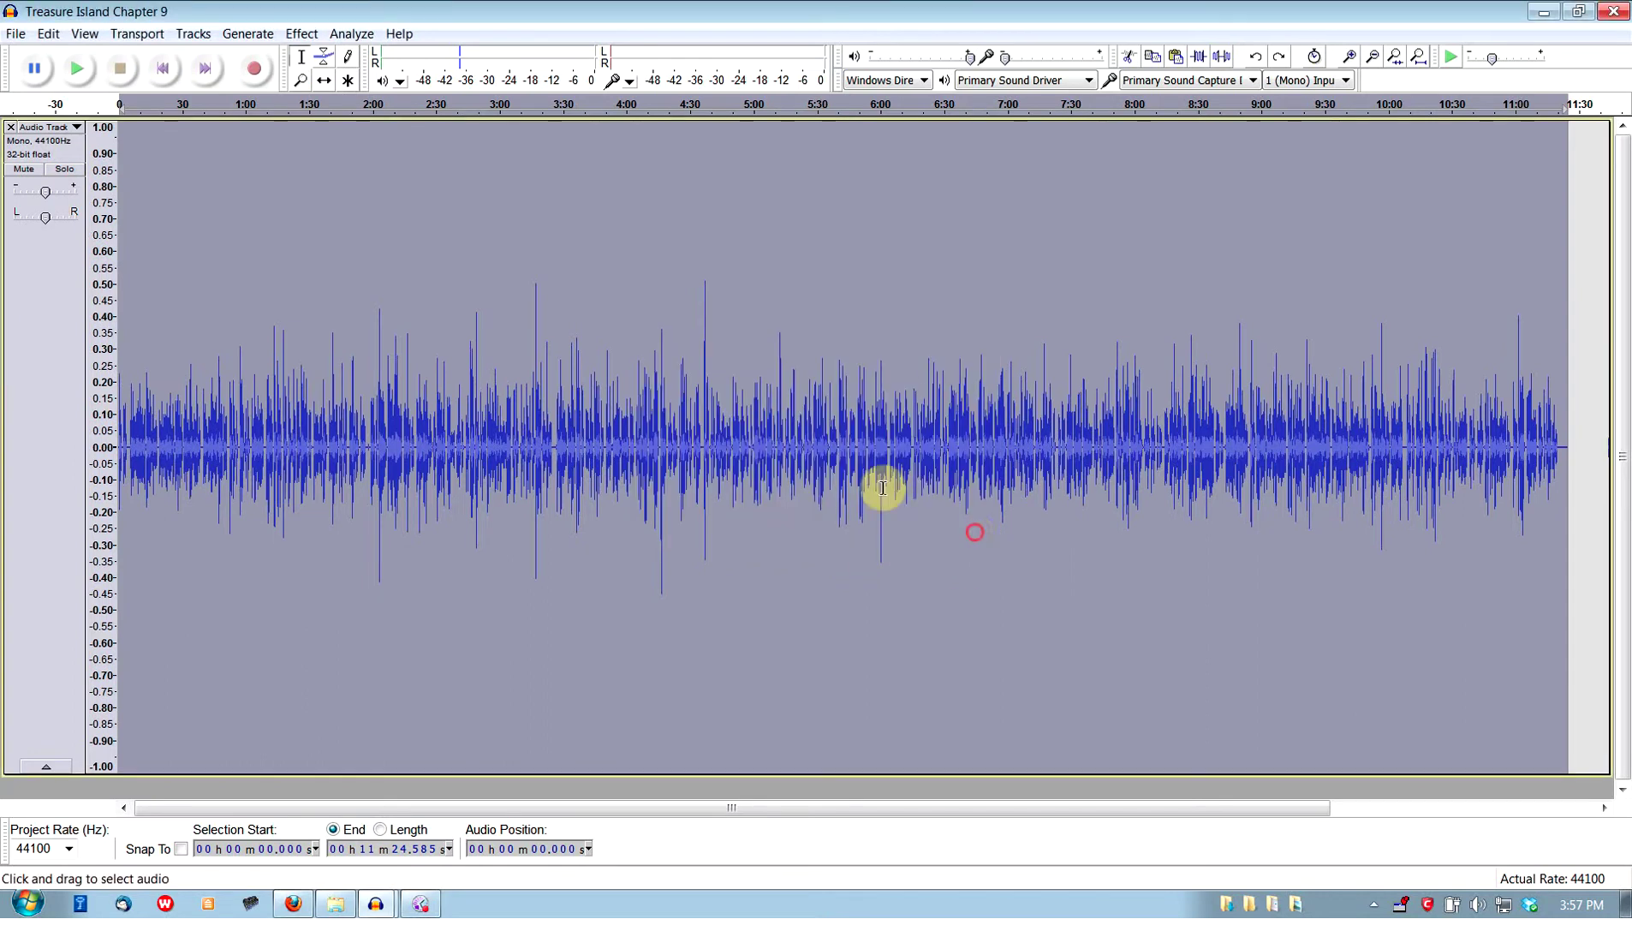
Reopen the chain editor and close it again without changes.
{"action": "left_click", "coordinate": [16, 33]}
{"action": "left_click", "coordinate": [70, 416]}
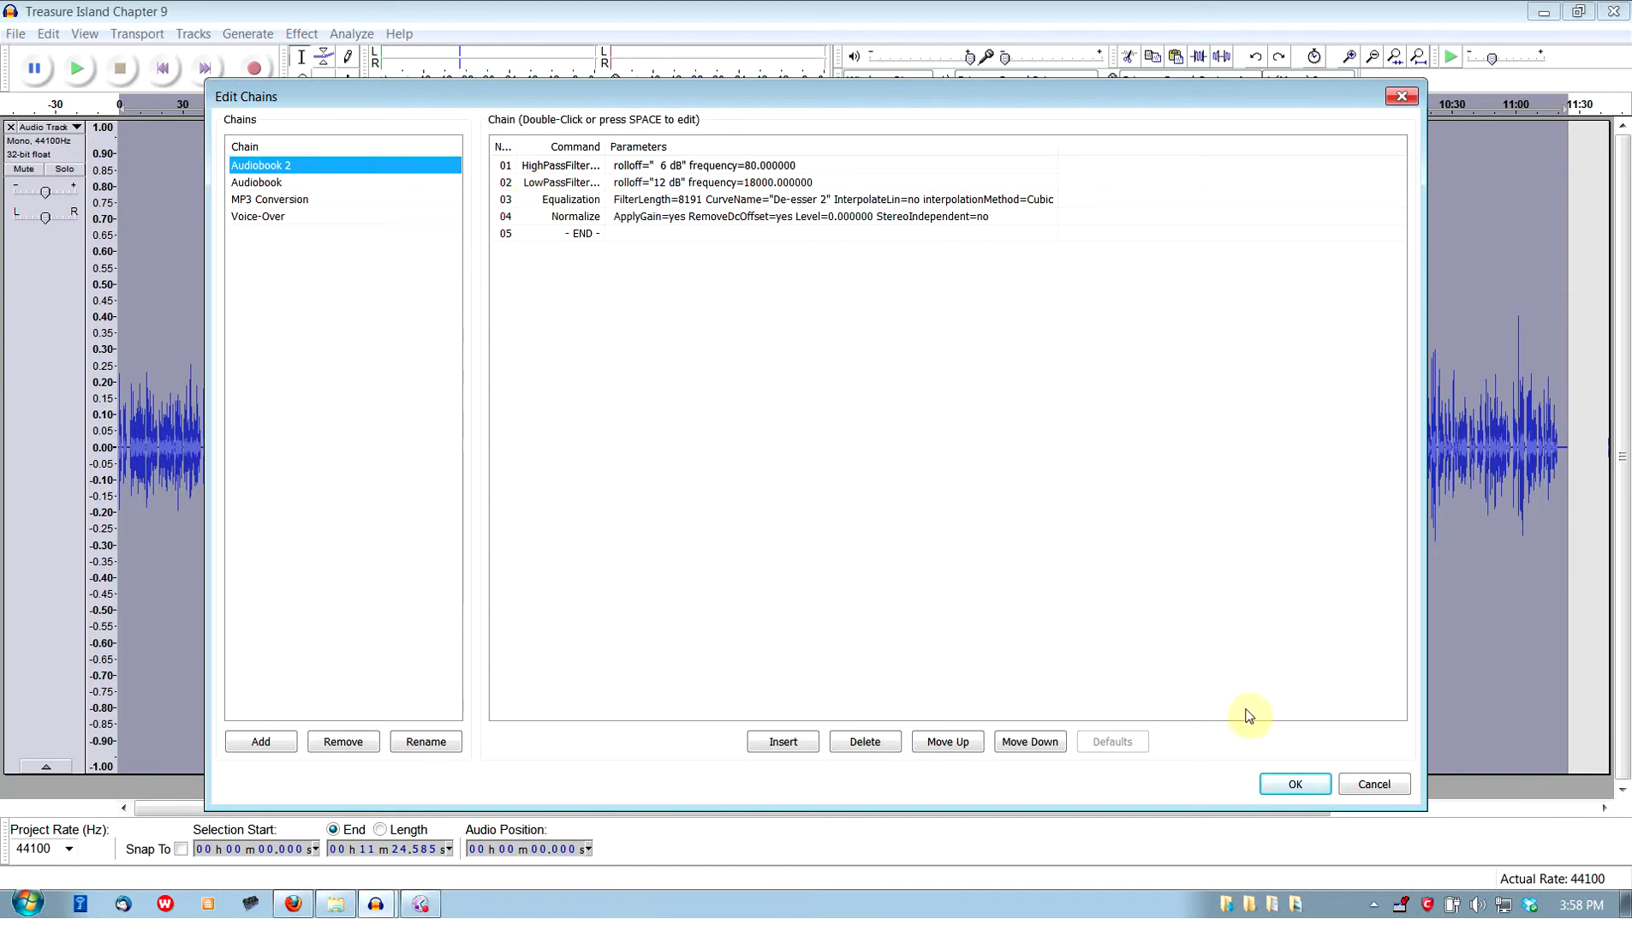
{"action": "left_click", "coordinate": [1357, 790]}
{"action": "left_click", "coordinate": [16, 34]}
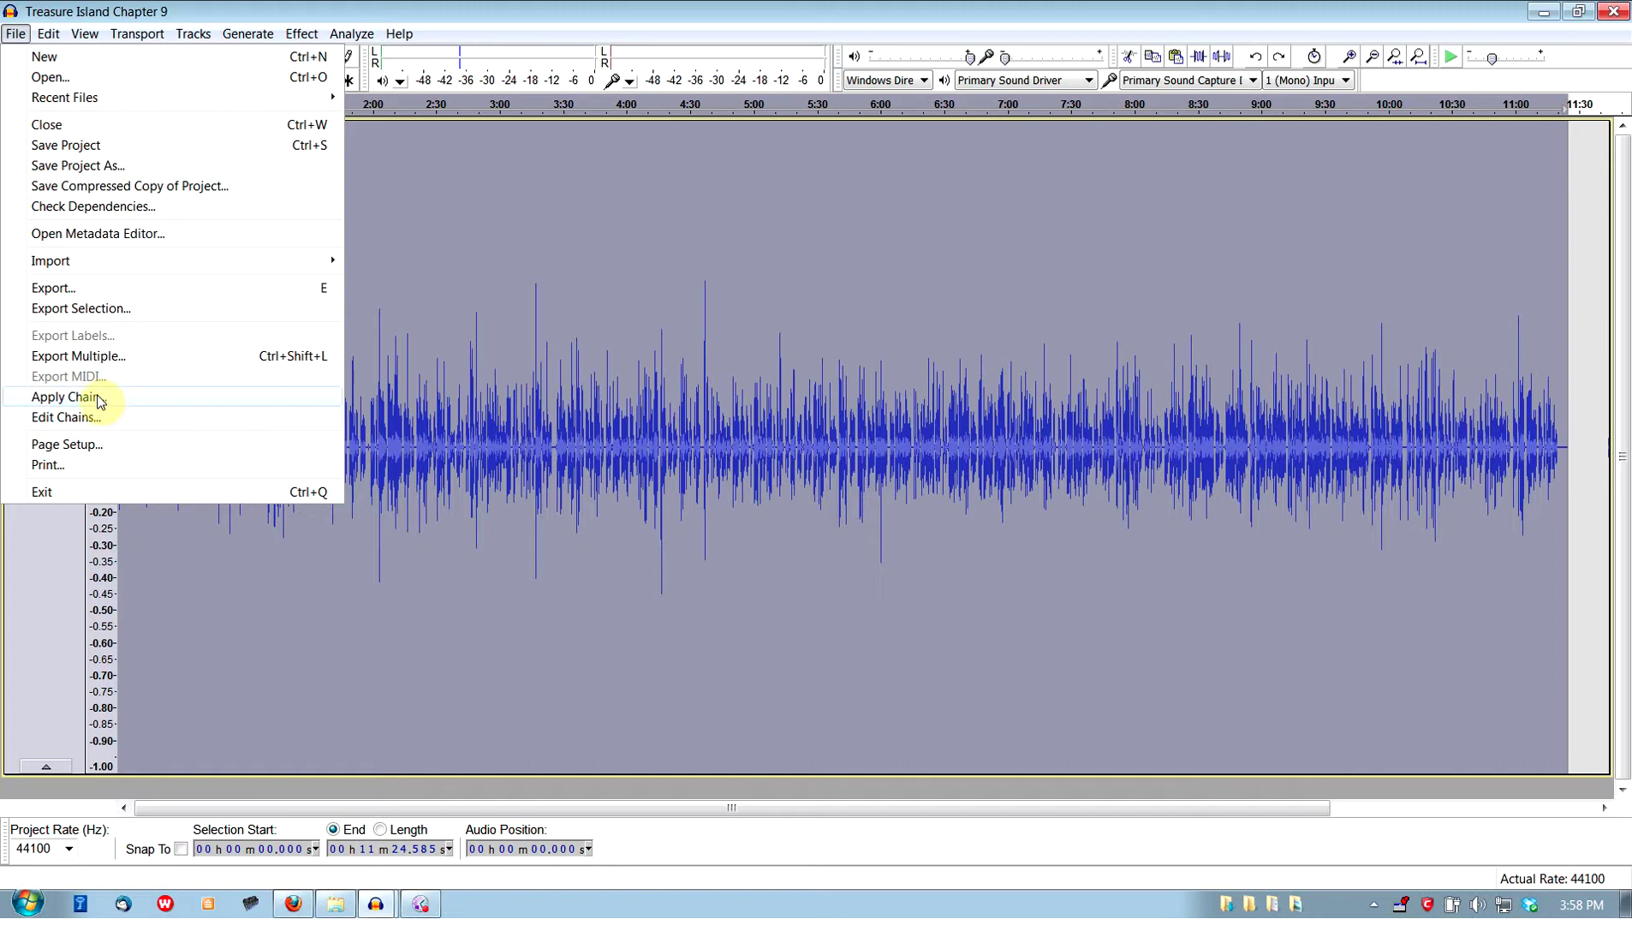
Zoom in on the track's final seconds and magnify the amplitude scale to about ±0.05.
{"action": "left_click", "coordinate": [695, 8]}
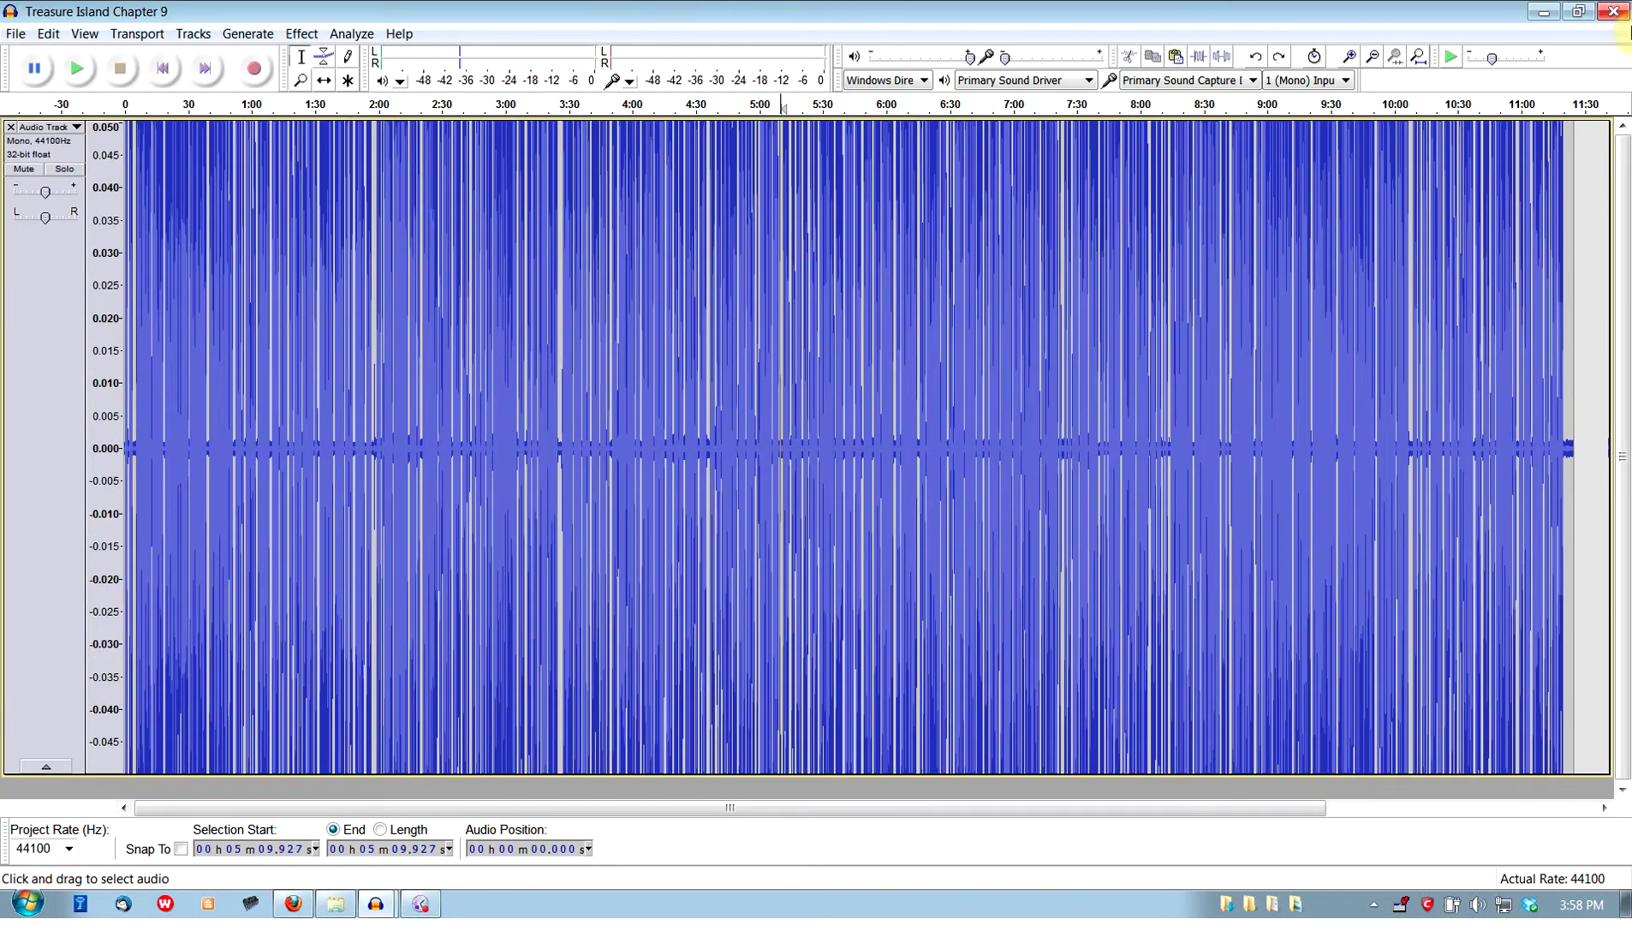
{"action": "key", "text": "ctrl+1"}
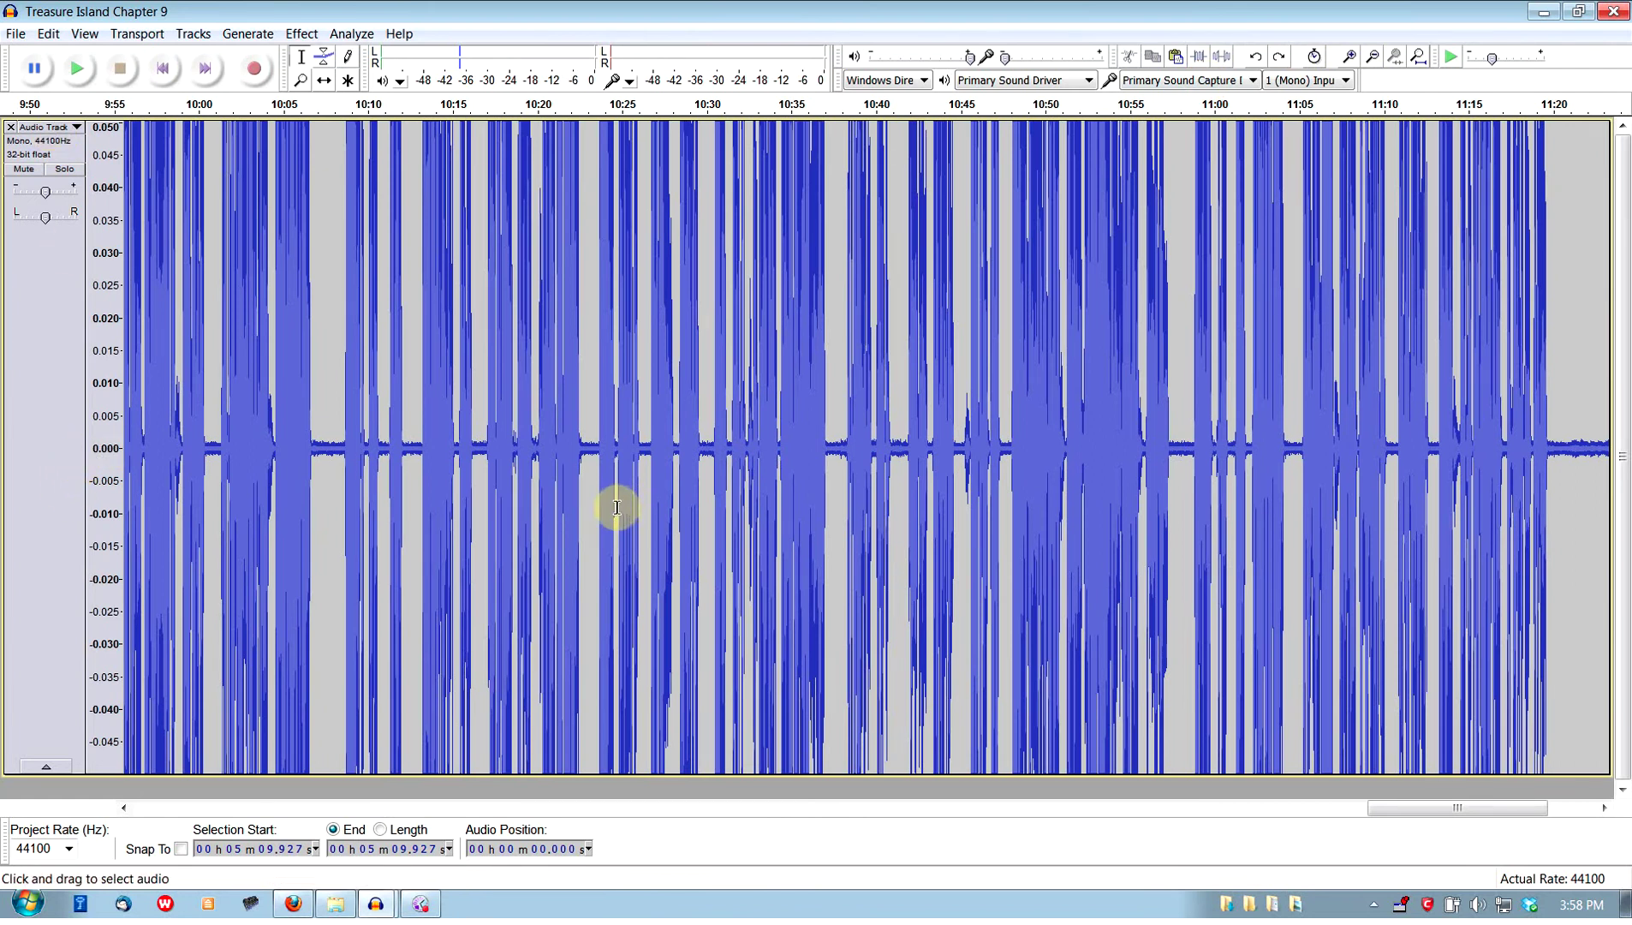
{"action": "key", "text": "ctrl+3"}
{"action": "key", "text": "ctrl+1"}
{"action": "key", "text": "ctrl+1"}
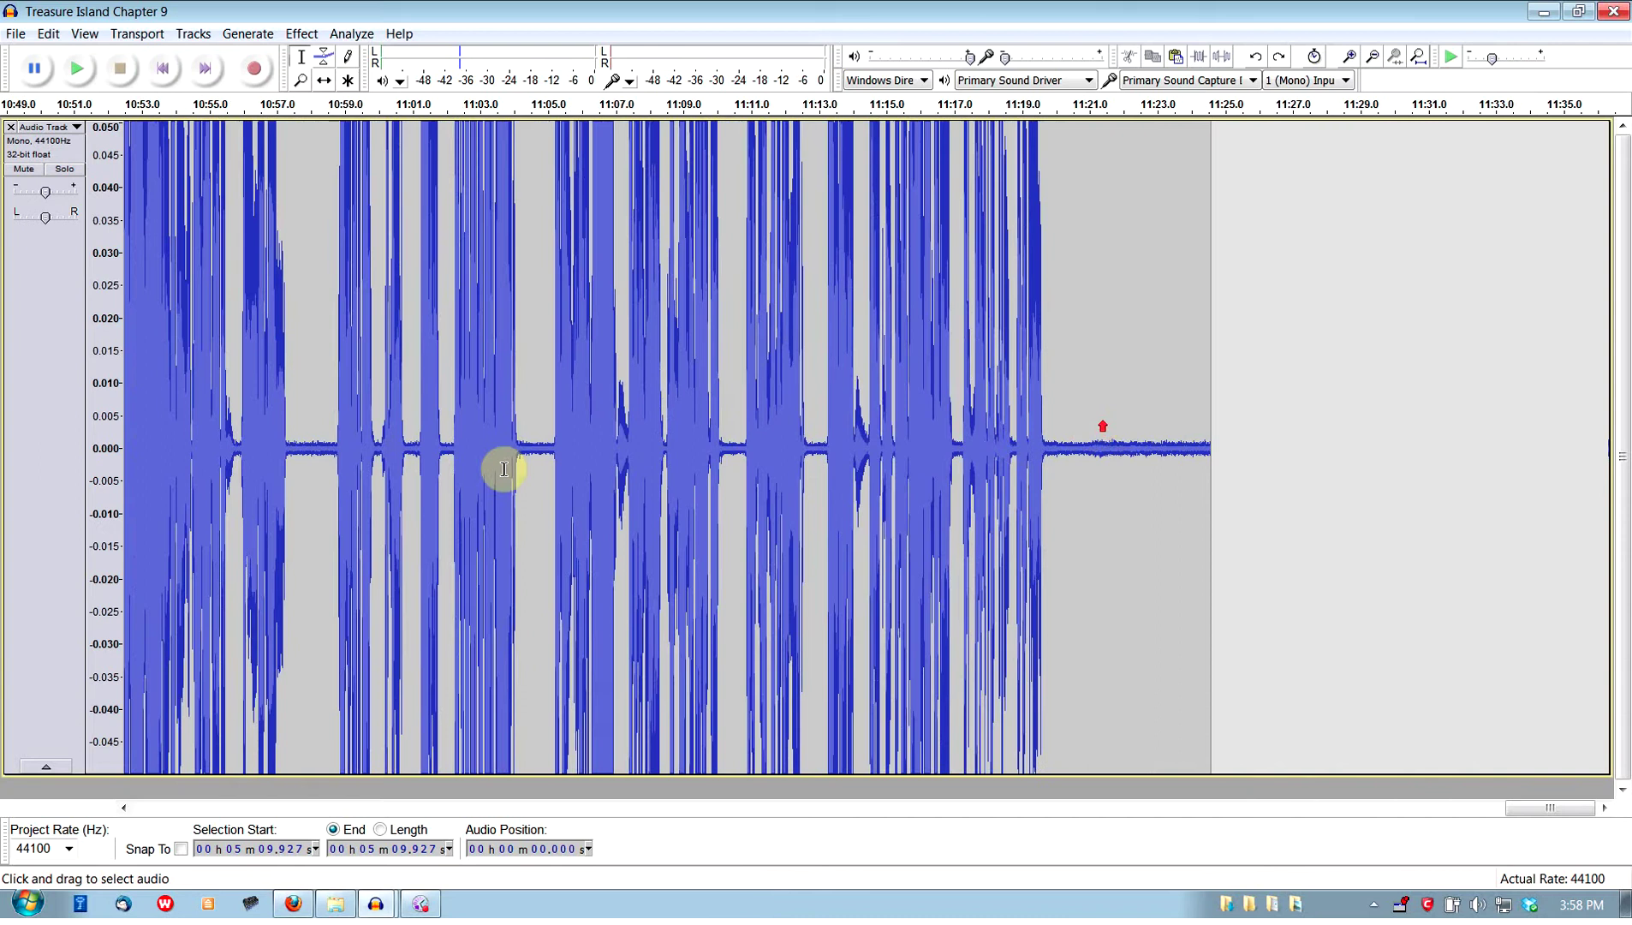
{"action": "left_click", "coordinate": [101, 450]}
{"action": "left_click", "coordinate": [101, 450], "text": "shift"}
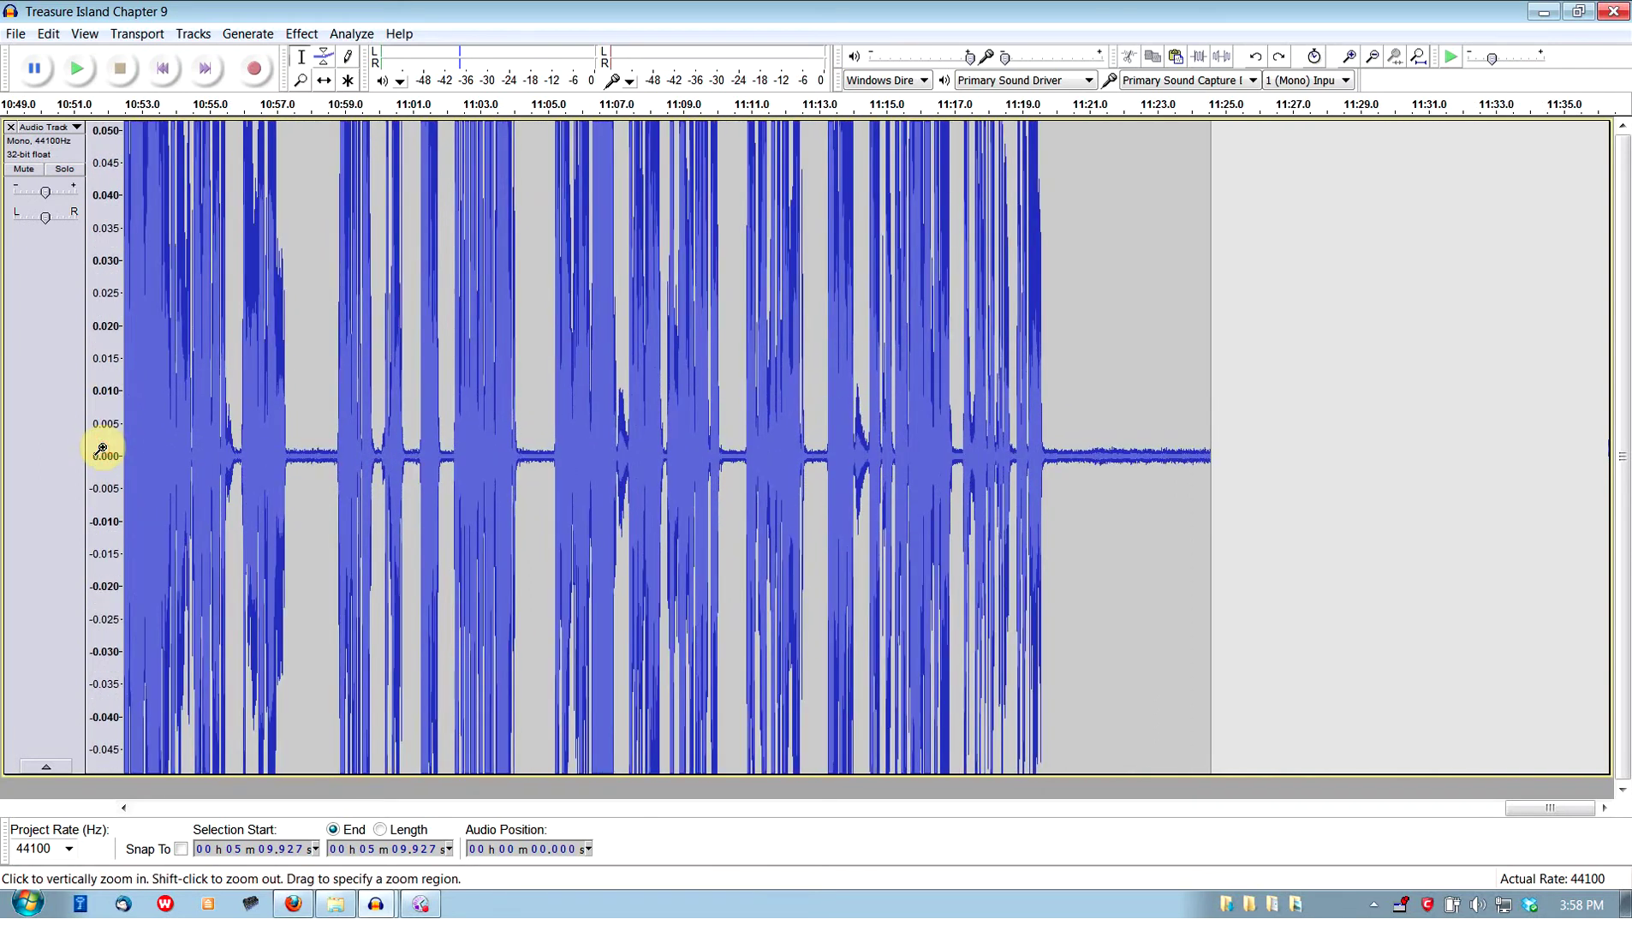
Fit the whole track, then zoom into the last minute and its quiet tail near 11:20.
{"action": "key", "text": "ctrl+z"}
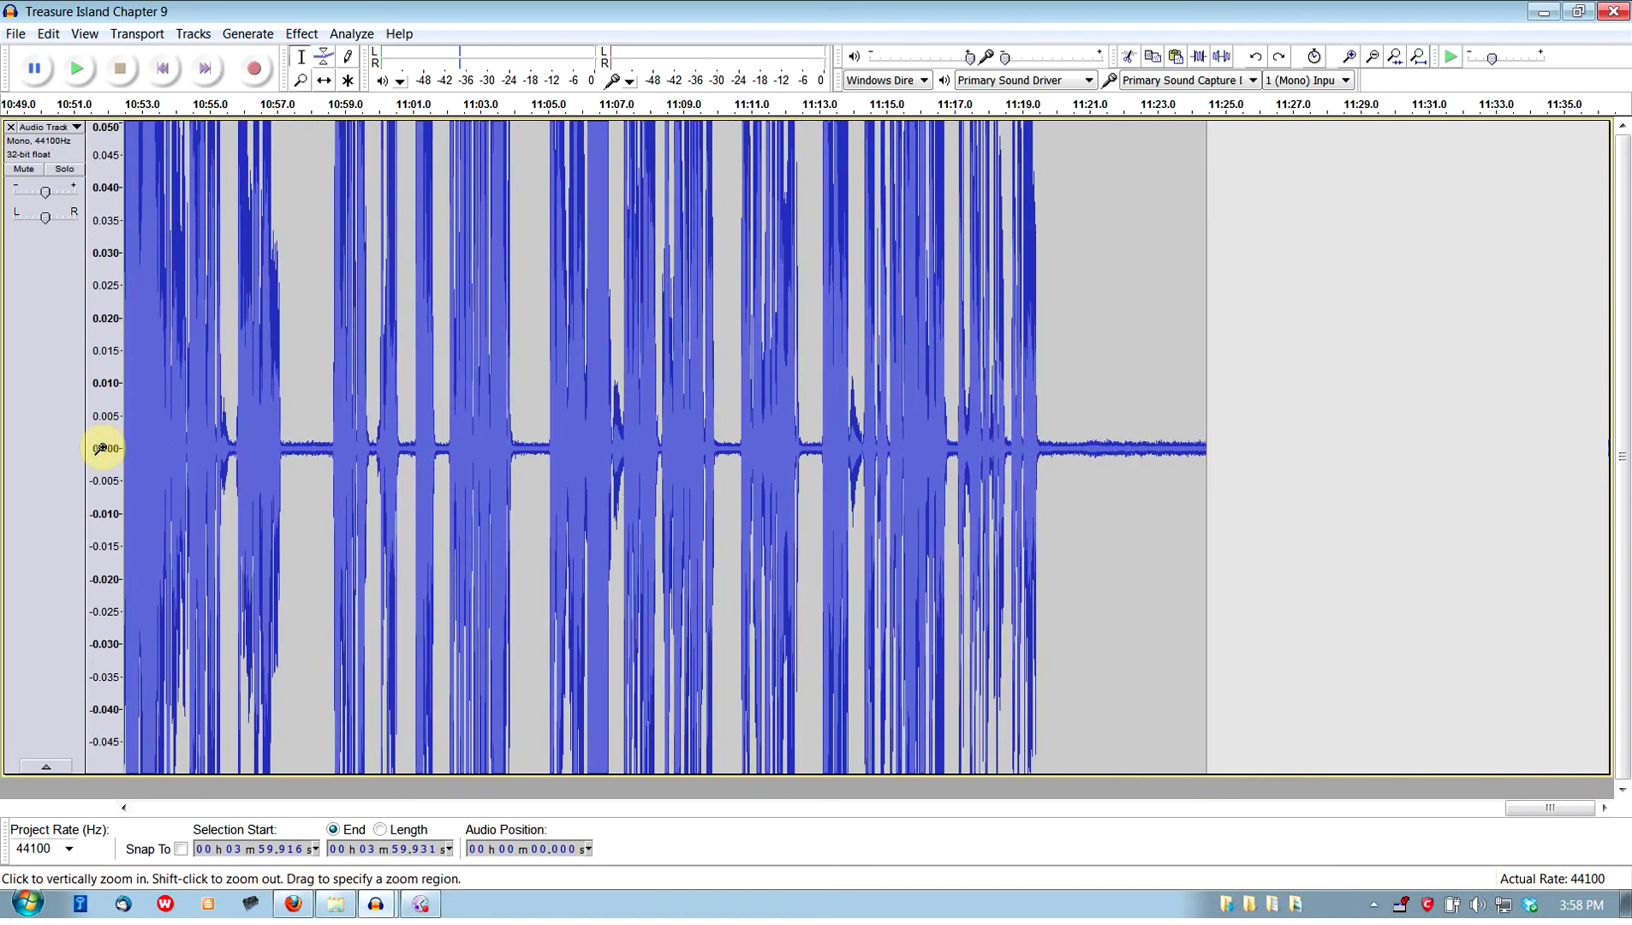
{"action": "key", "text": "ctrl+z"}
{"action": "key", "text": "ctrl+3"}
{"action": "key", "text": "ctrl+3"}
{"action": "key", "text": "ctrl+3"}
{"action": "key", "text": "ctrl+3"}
{"action": "key", "text": "ctrl+3"}
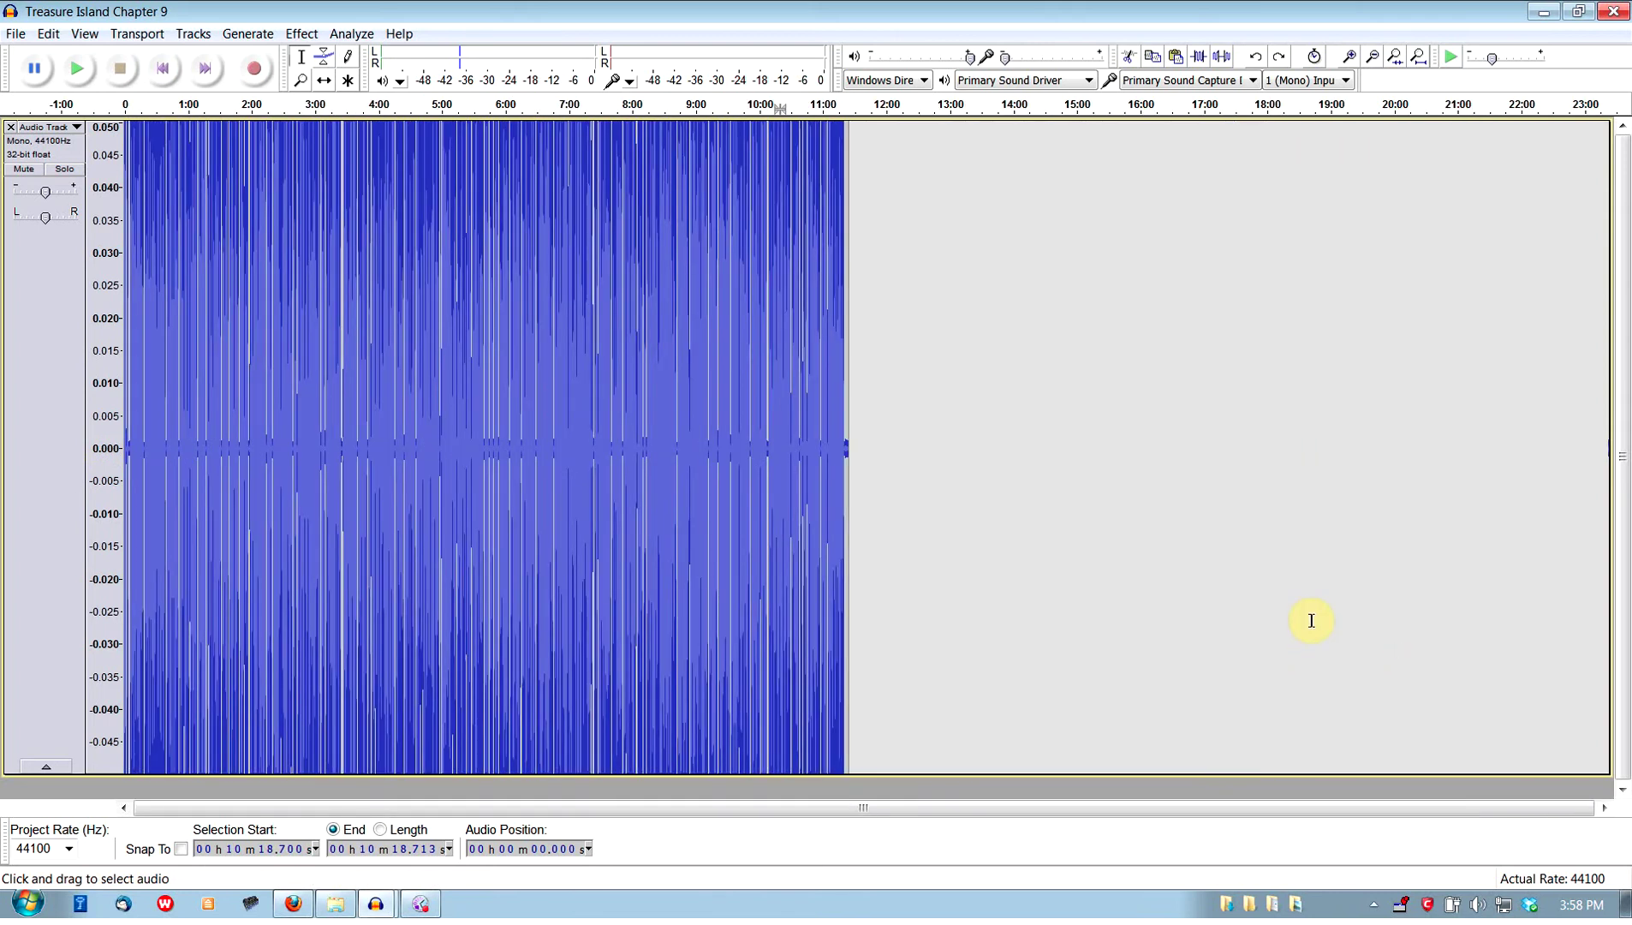
{"action": "key", "text": "ctrl+1"}
{"action": "key", "text": "ctrl+1"}
{"action": "key", "text": "ctrl+1"}
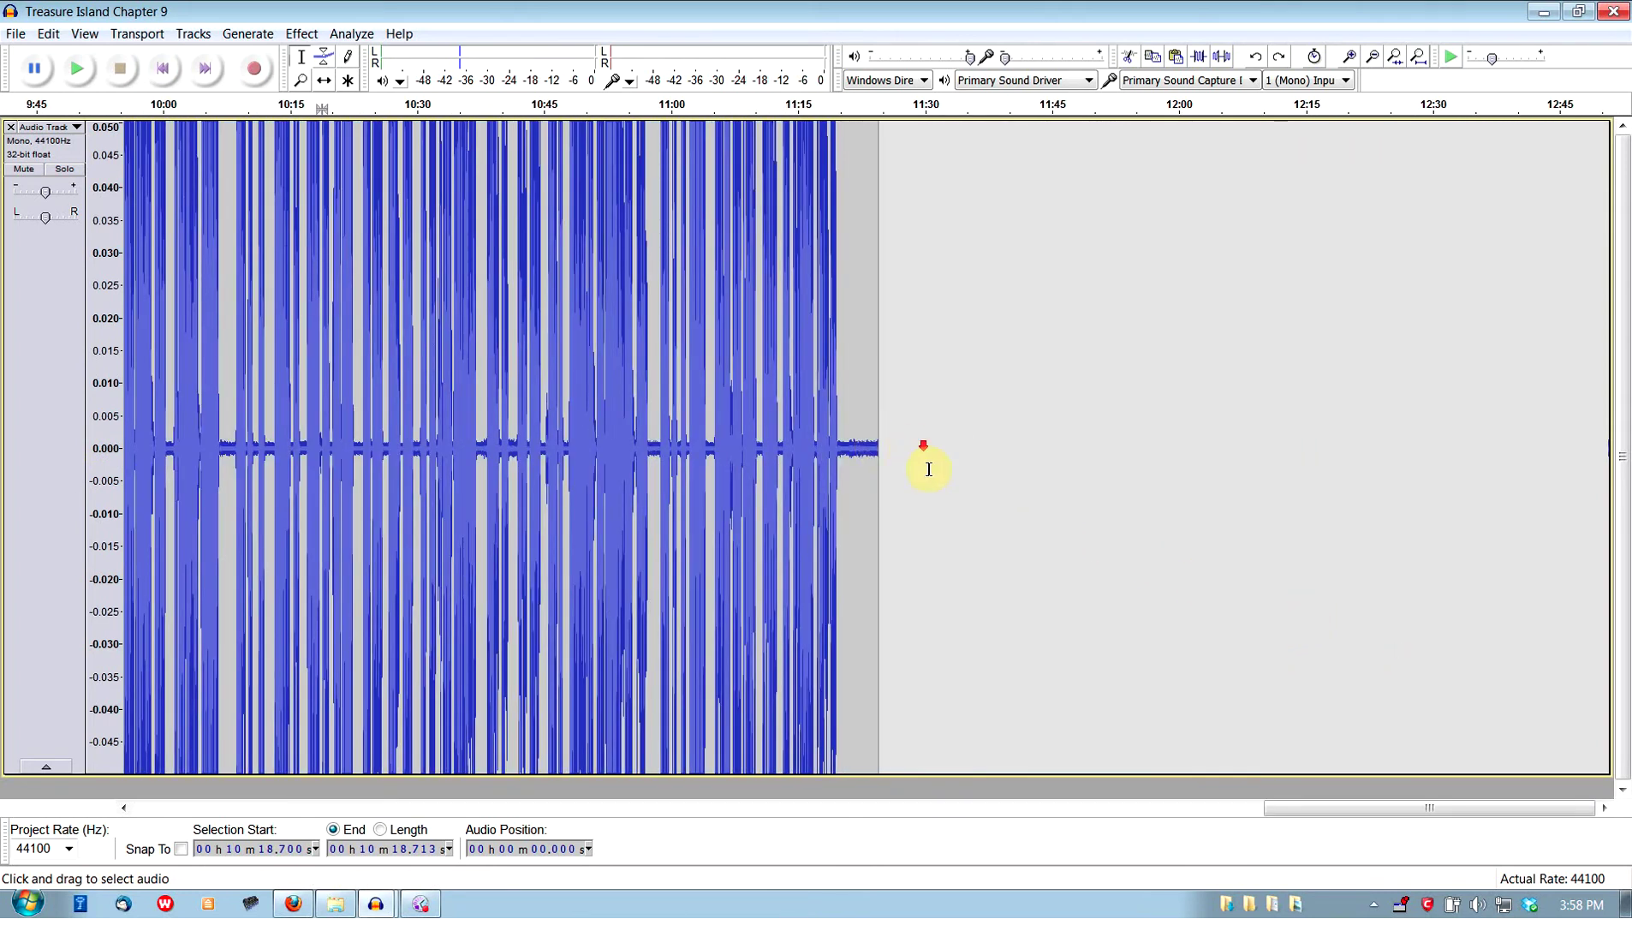
{"action": "key", "text": "ctrl+3"}
{"action": "key", "text": "ctrl+3"}
{"action": "key", "text": "ctrl+3"}
{"action": "key", "text": "ctrl+3"}
{"action": "key", "text": "ctrl+1"}
{"action": "key", "text": "ctrl+1"}
{"action": "key", "text": "ctrl+1"}
{"action": "key", "text": "ctrl+1"}
{"action": "key", "text": "ctrl+1"}
{"action": "key", "text": "ctrl+3"}
{"action": "key", "text": "ctrl+3"}
{"action": "key", "text": "ctrl+3"}
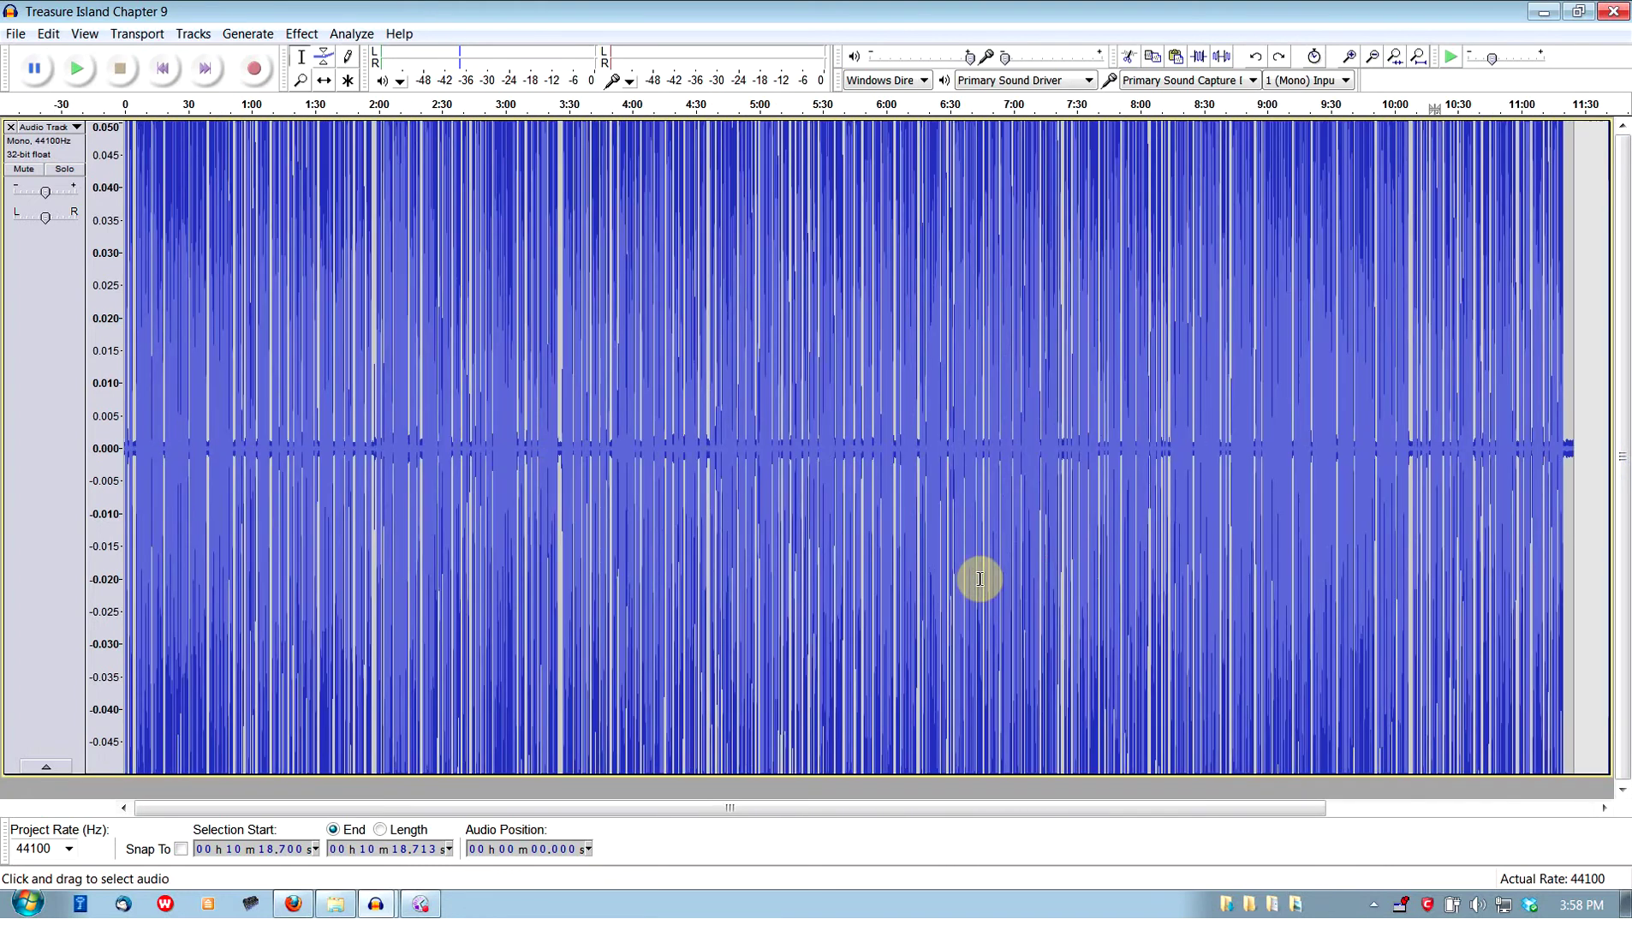
{"action": "key", "text": "ctrl+z"}
{"action": "key", "text": "ctrl+shift+f"}
{"action": "key", "text": "ctrl+y"}
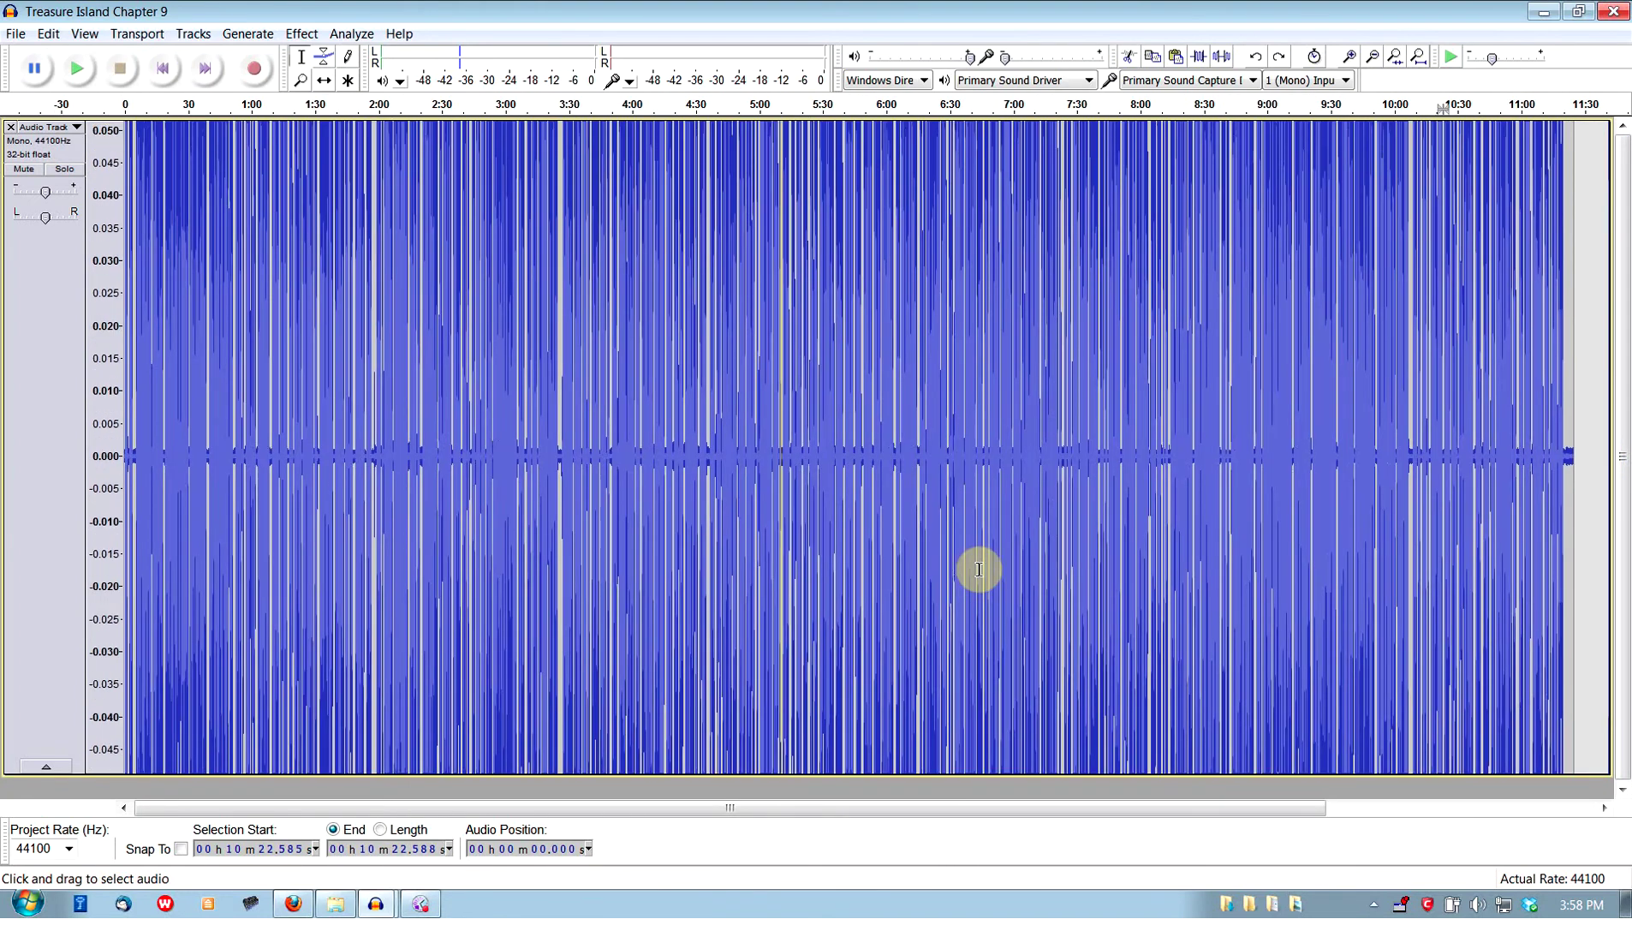
{"action": "key", "text": "ctrl+1"}
{"action": "key", "text": "ctrl+1"}
{"action": "key", "text": "ctrl+1"}
{"action": "key", "text": "ctrl+1"}
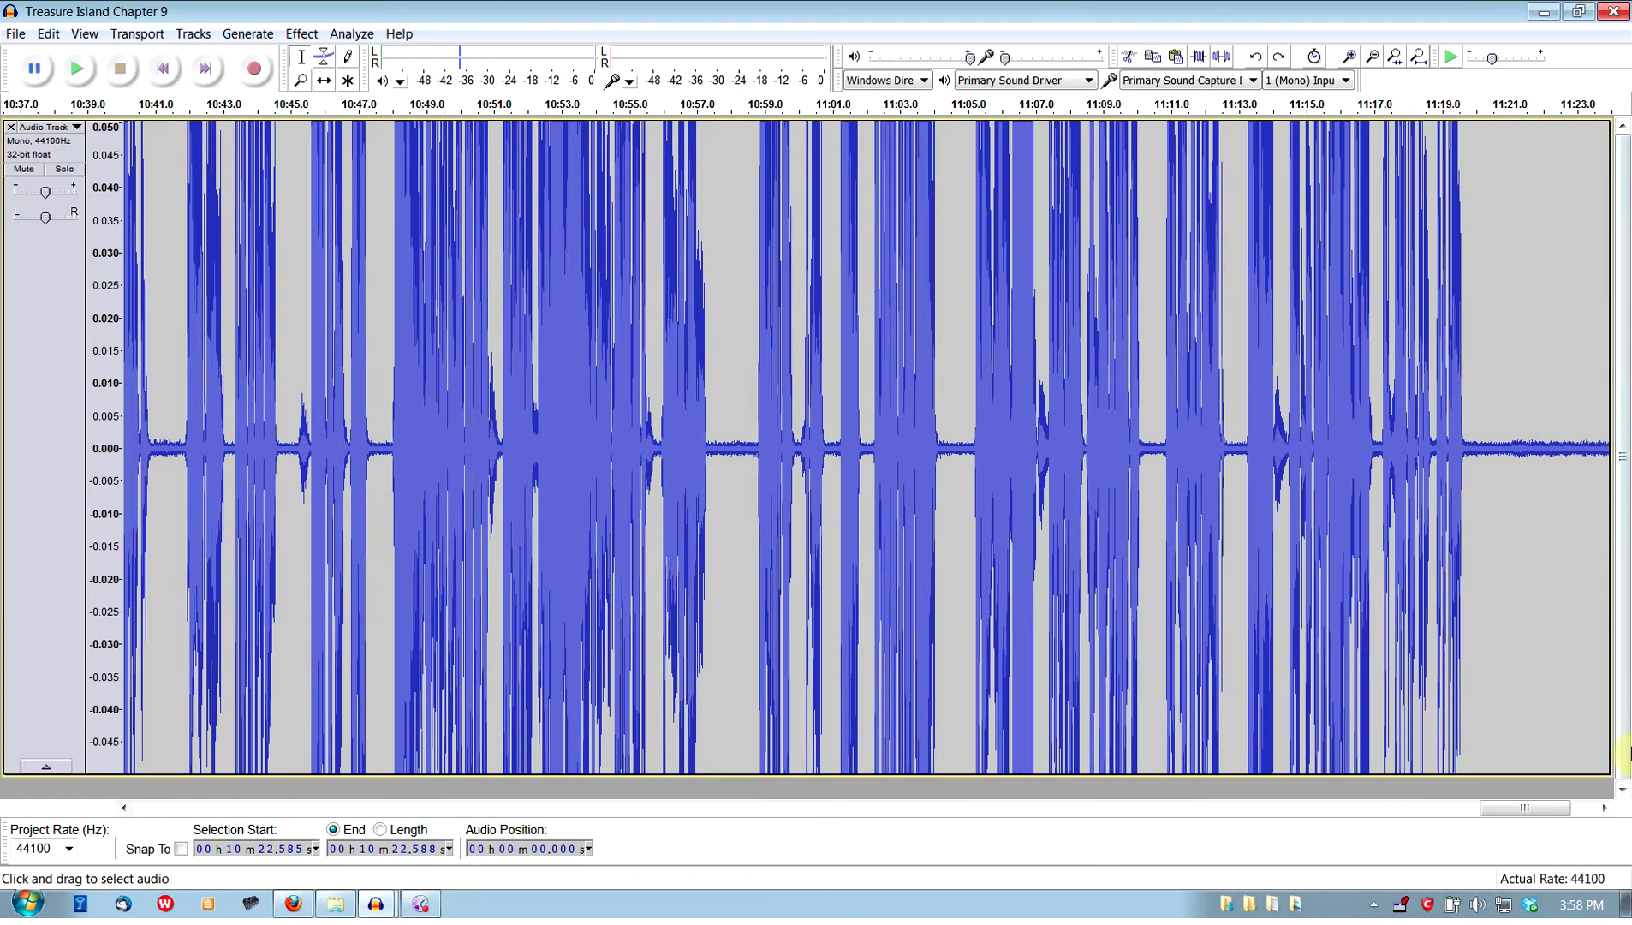
Zoom in and select the silent gap near 9:32–9:33, leaving the playhead at 9:32.775.
{"action": "left_click_drag", "start_coordinate": [1543, 816], "coordinate": [1349, 800]}
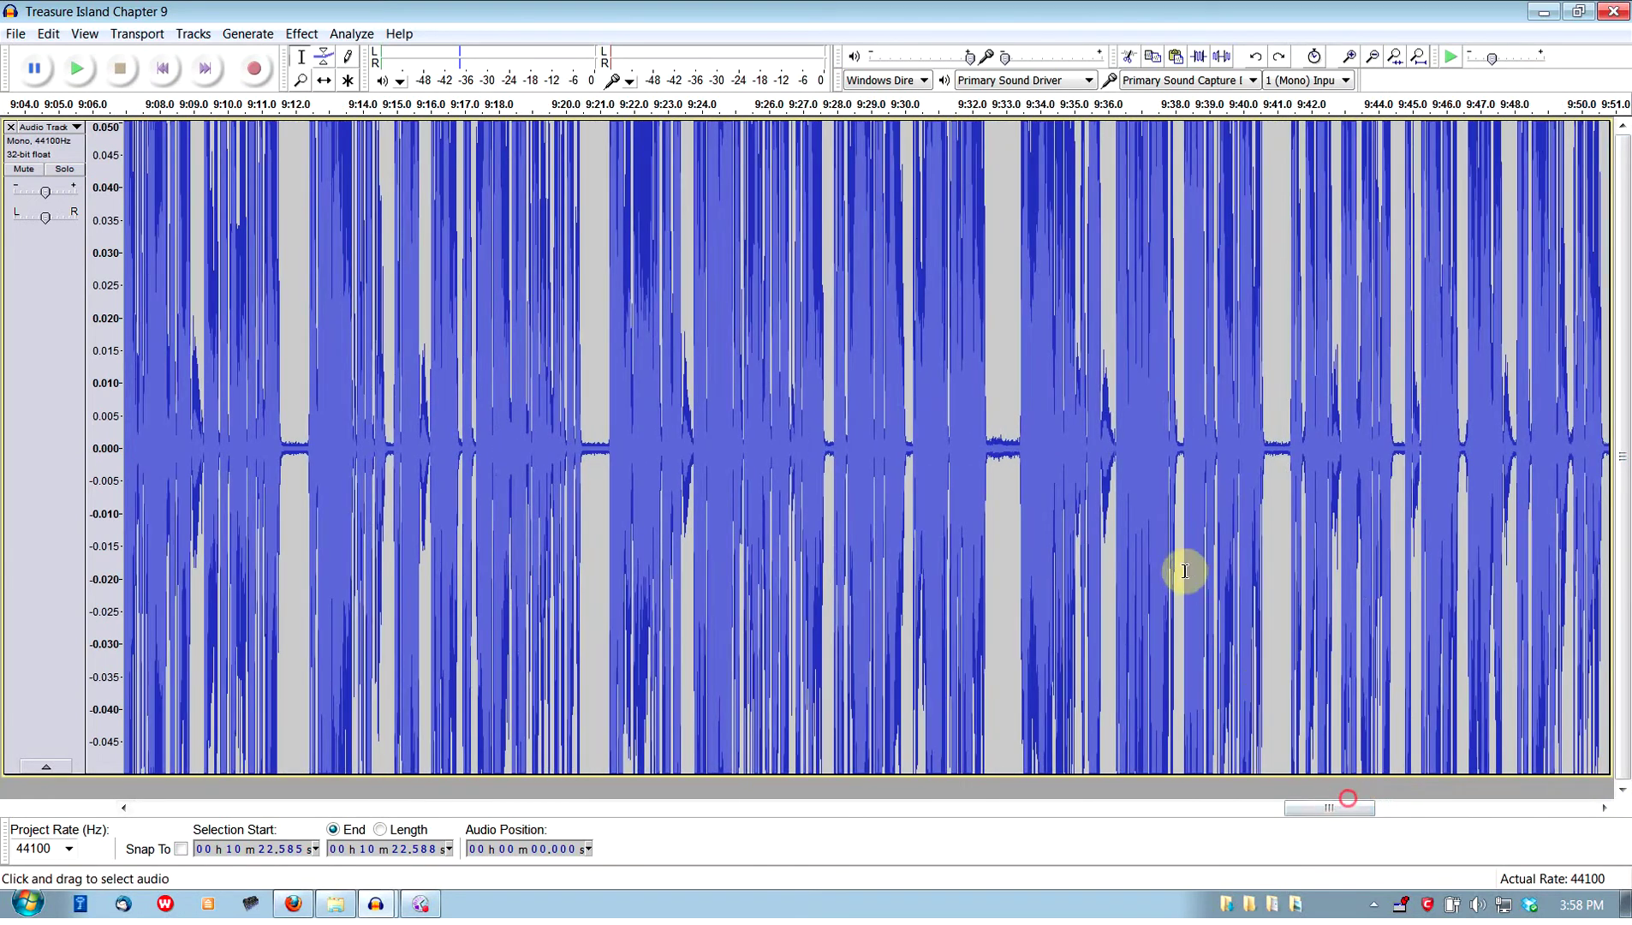
{"action": "key", "text": "ctrl+1"}
{"action": "key", "text": "ctrl+1"}
{"action": "left_click_drag", "start_coordinate": [770, 390], "coordinate": [907, 364]}
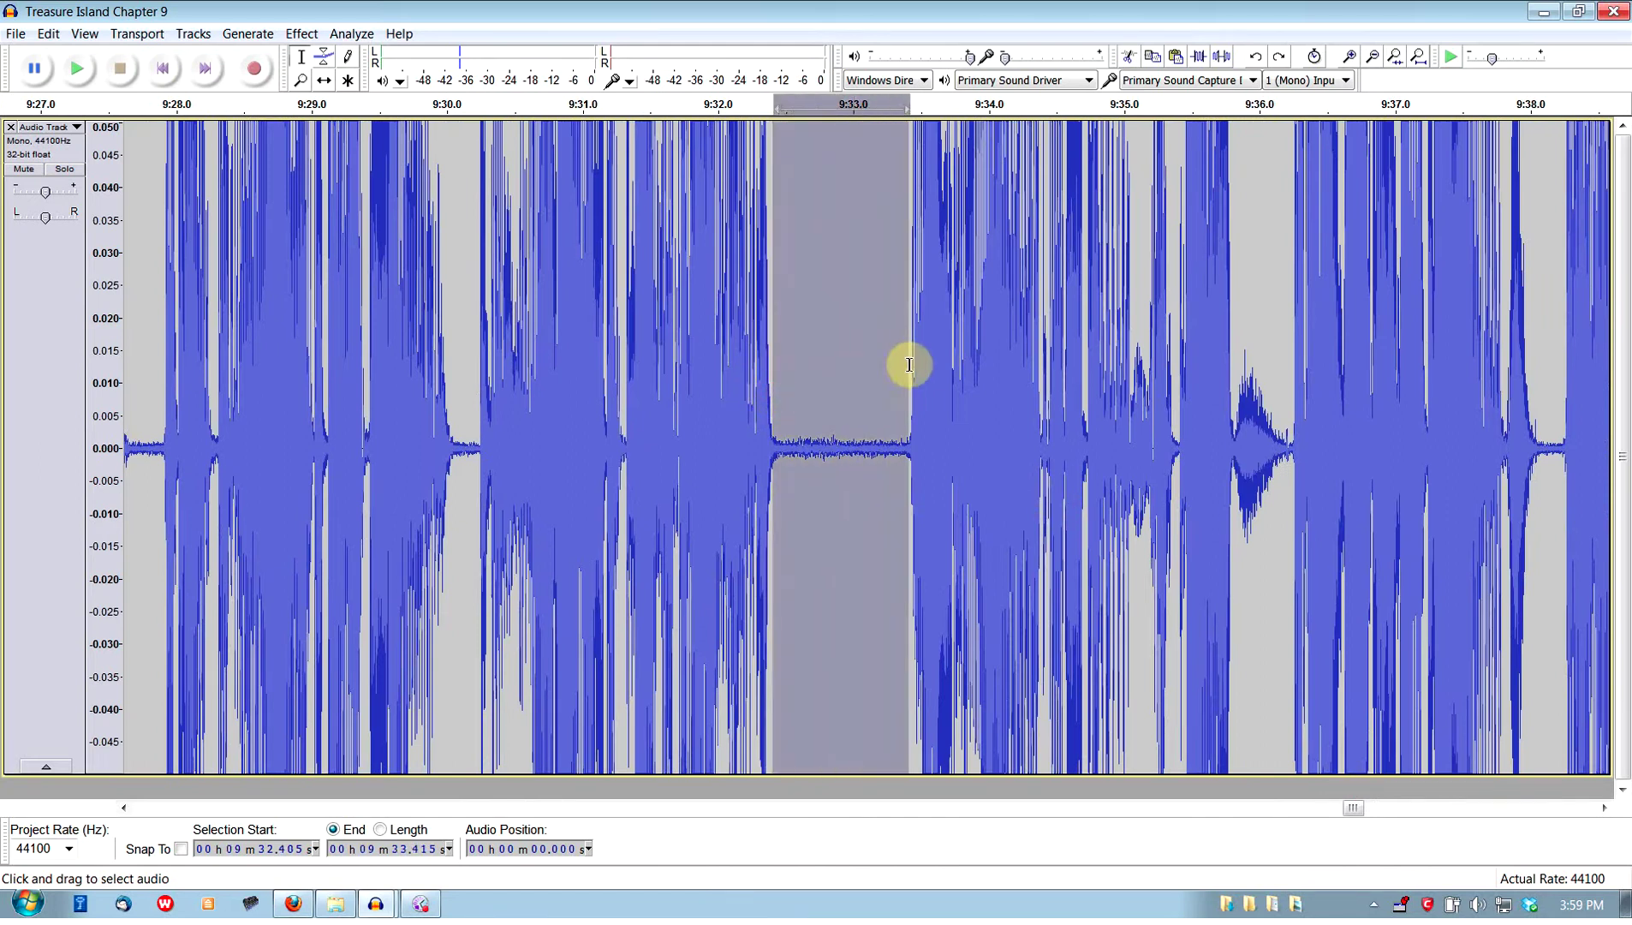
{"action": "left_click", "coordinate": [825, 390]}
{"action": "key", "text": "ctrl+3"}
{"action": "key", "text": "ctrl+3"}
{"action": "key", "text": "ctrl+3"}
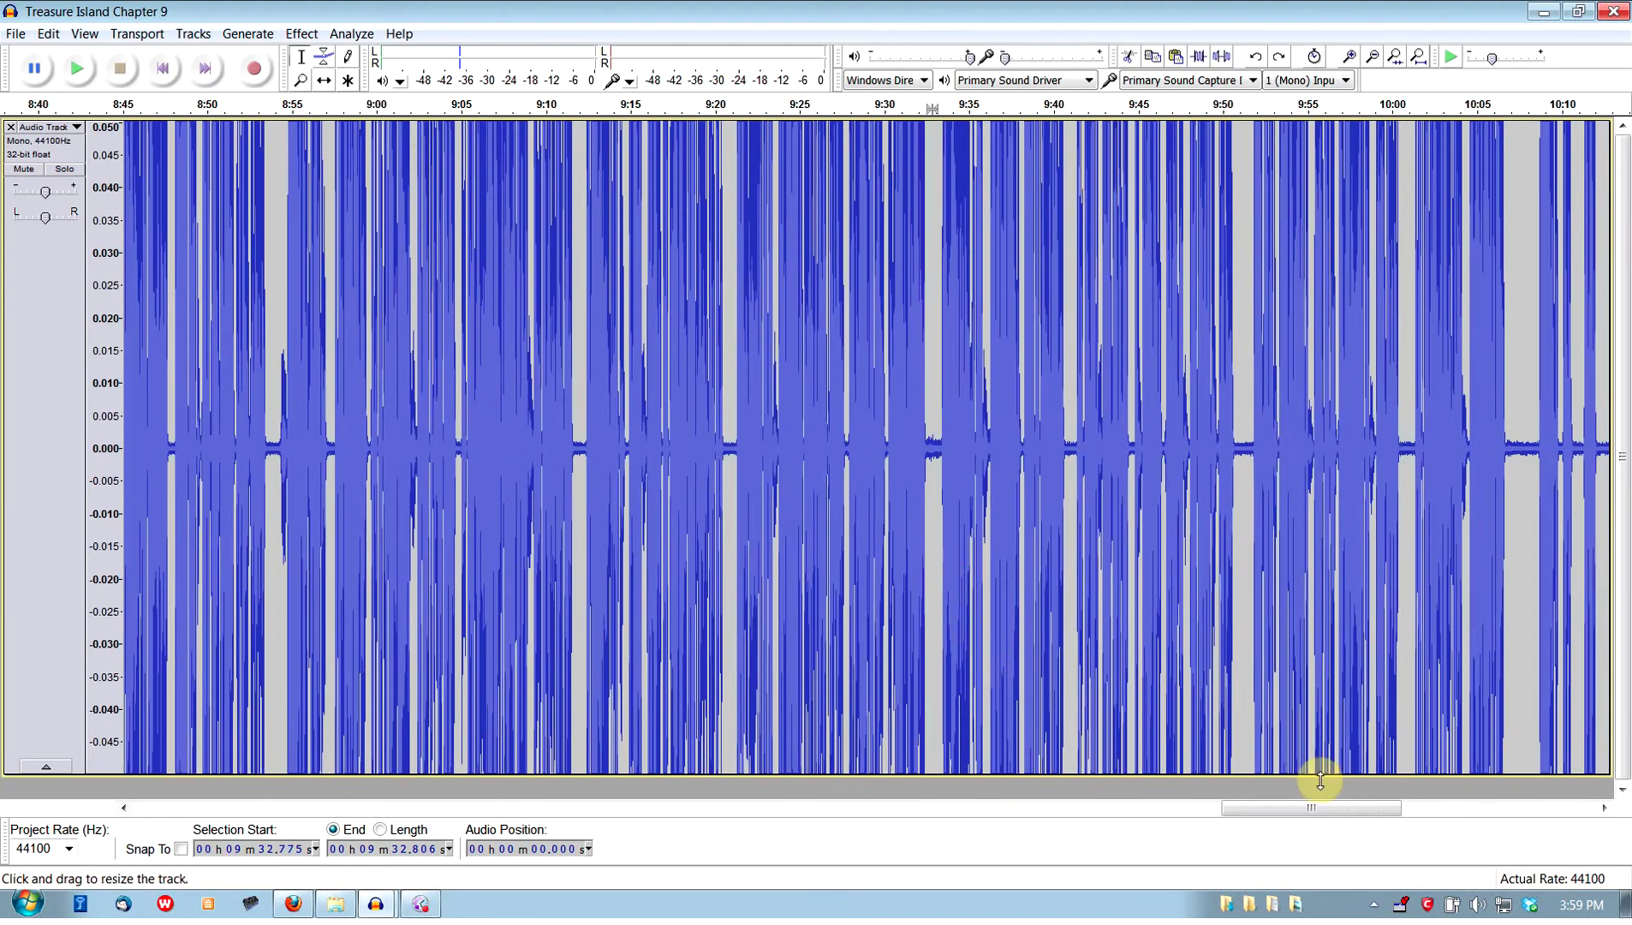
Examine the quiet gap near 2:35, setting the edit point at 2:34.886.
{"action": "scroll", "coordinate": [219, 644], "scroll_direction": "up", "scroll_amount": 1, "text": "ctrl"}
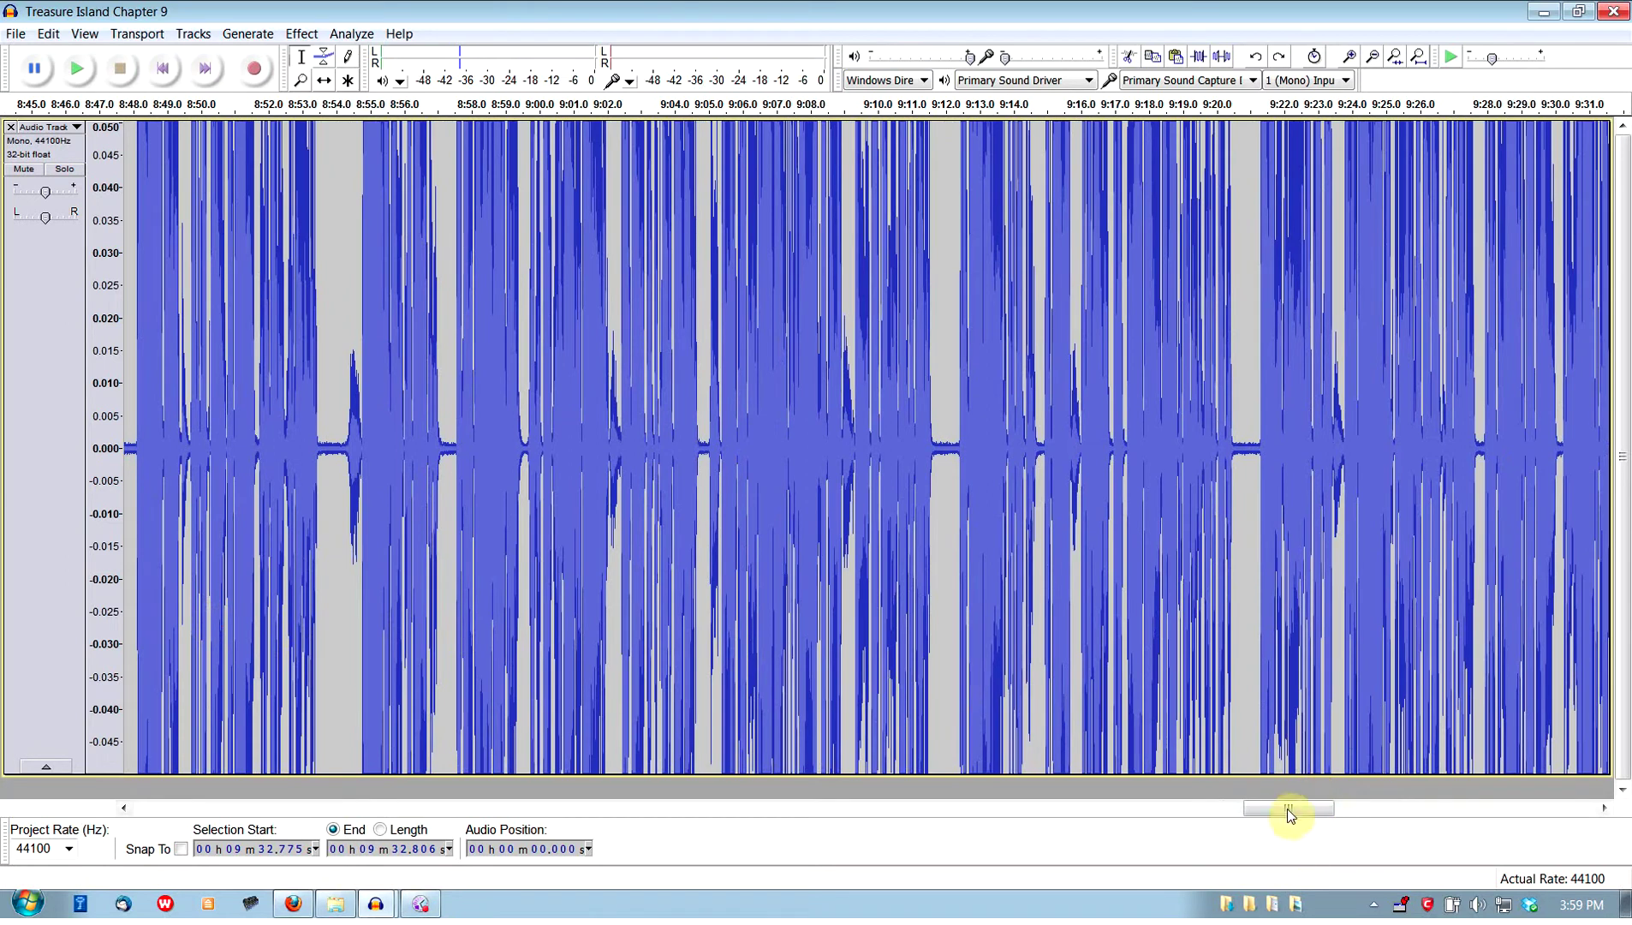
{"action": "left_click_drag", "start_coordinate": [1274, 808], "coordinate": [490, 749]}
{"action": "key", "text": "ctrl+1"}
{"action": "key", "text": "ctrl+1"}
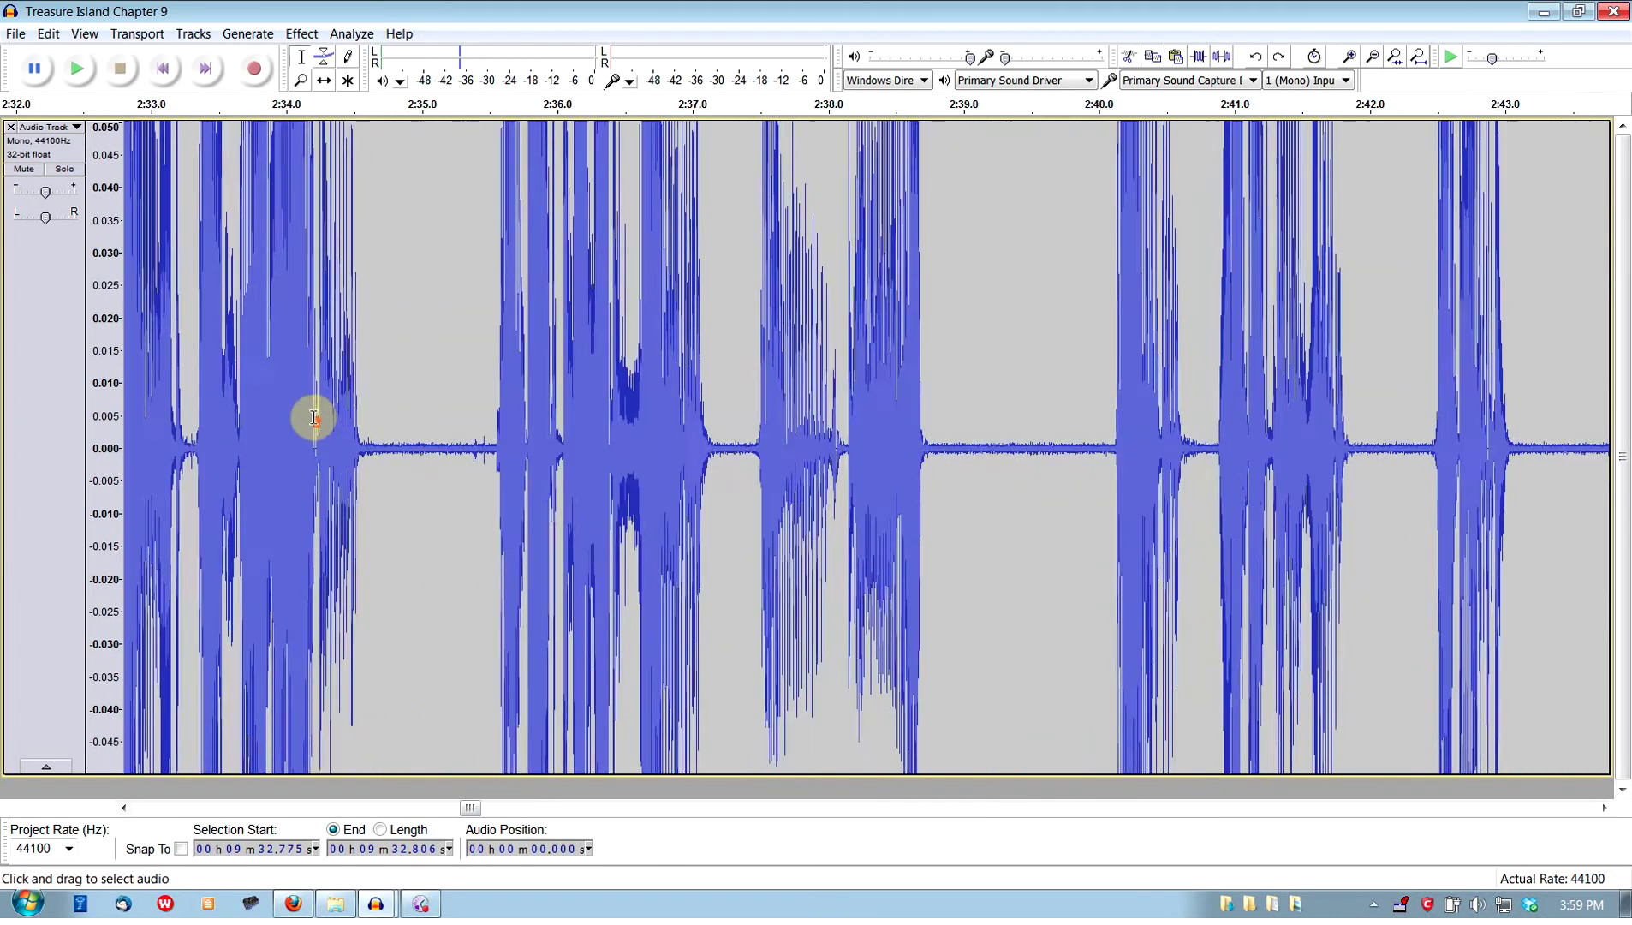
{"action": "key", "text": "ctrl+1"}
{"action": "key", "text": "ctrl+1"}
{"action": "left_click_drag", "start_coordinate": [633, 426], "coordinate": [728, 403]}
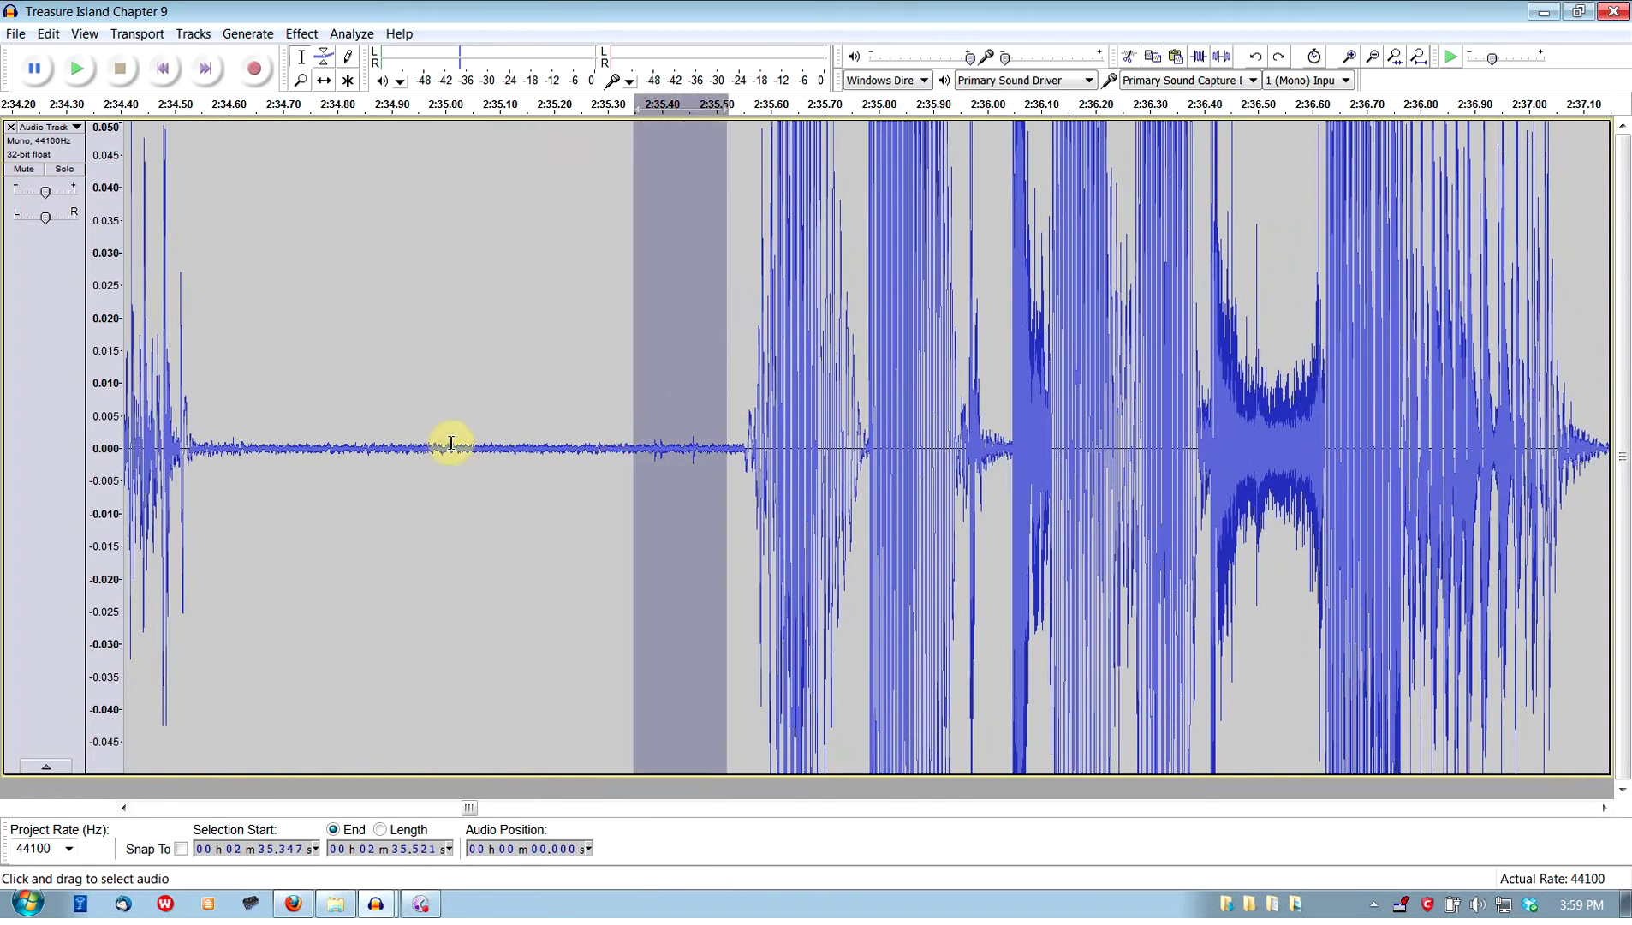
{"action": "left_click_drag", "start_coordinate": [470, 416], "coordinate": [540, 434]}
{"action": "left_click", "coordinate": [381, 434]}
{"action": "key", "text": "ctrl+3"}
{"action": "key", "text": "ctrl+3"}
{"action": "key", "text": "ctrl+3"}
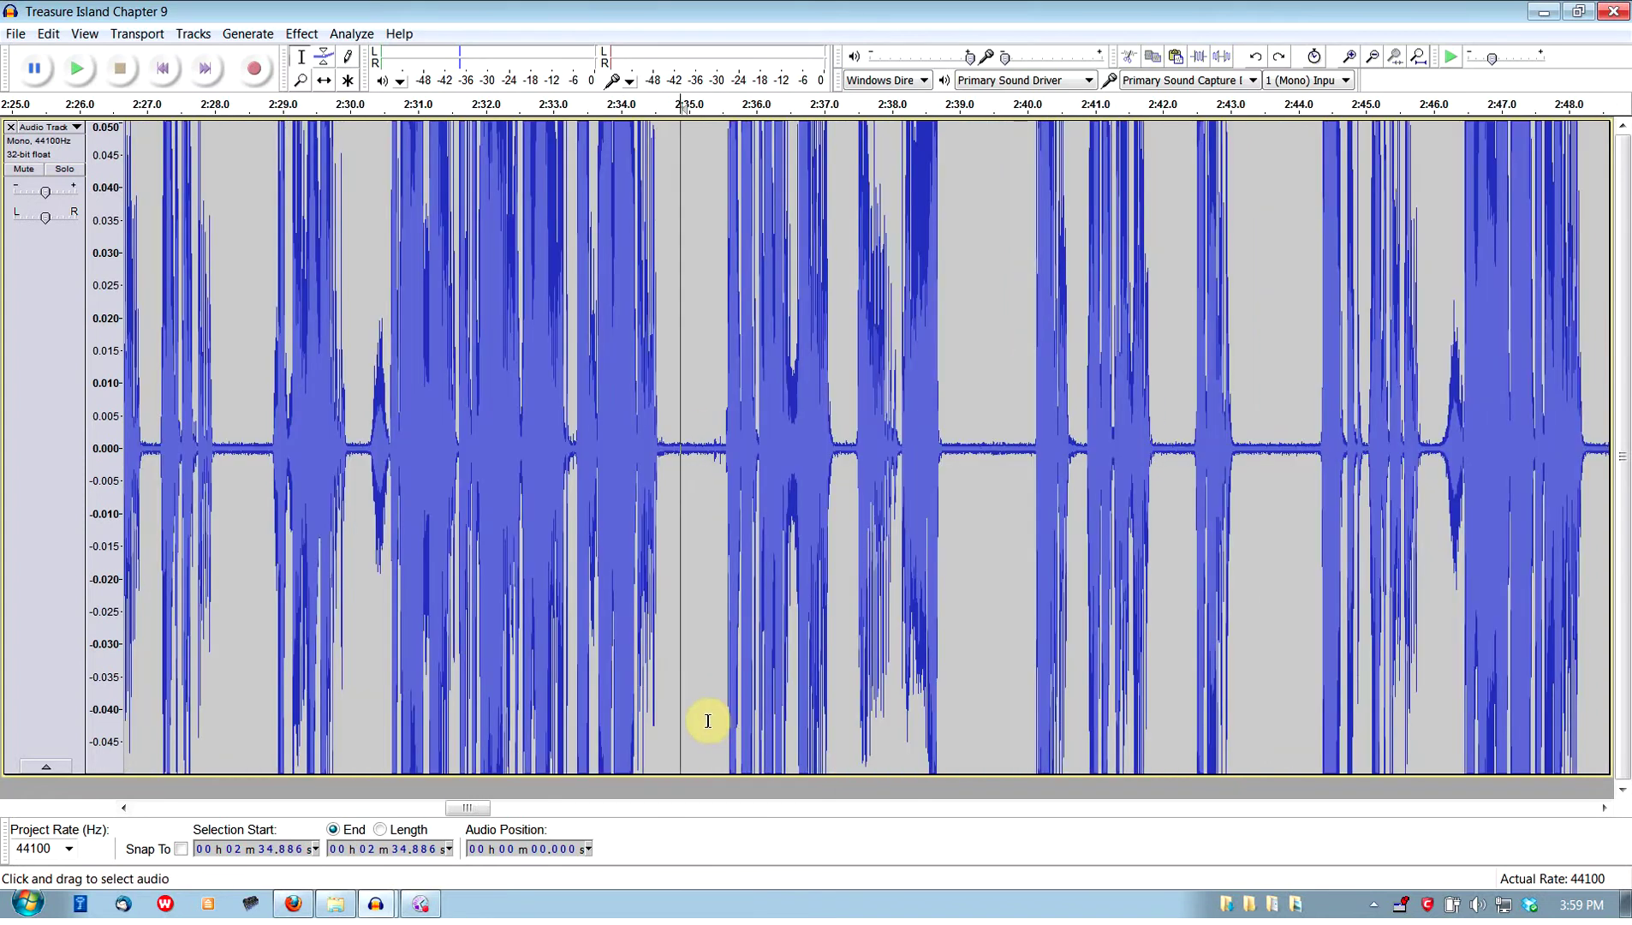
Select and play the 1:58.09–1:59.35 stretch around the mouth click near 1:58.
{"action": "key", "text": "ctrl+3"}
{"action": "key", "text": "ctrl+1"}
{"action": "key", "text": "ctrl+1"}
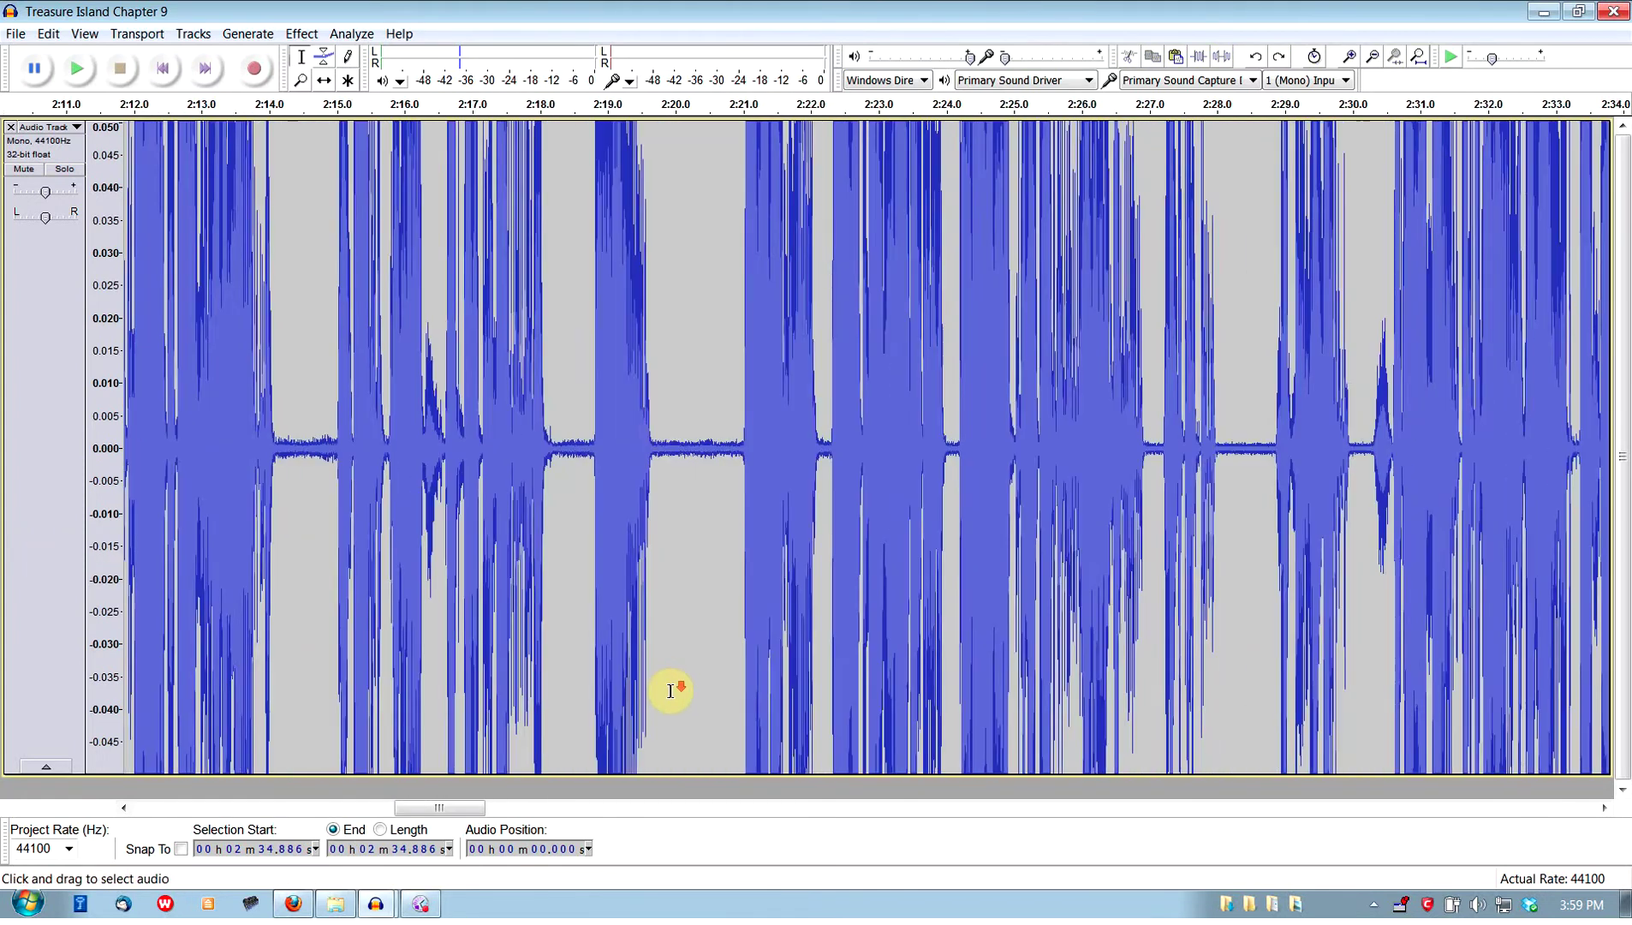
{"action": "scroll", "coordinate": [648, 692], "scroll_direction": "left", "scroll_amount": 10}
{"action": "key", "text": "ctrl+1"}
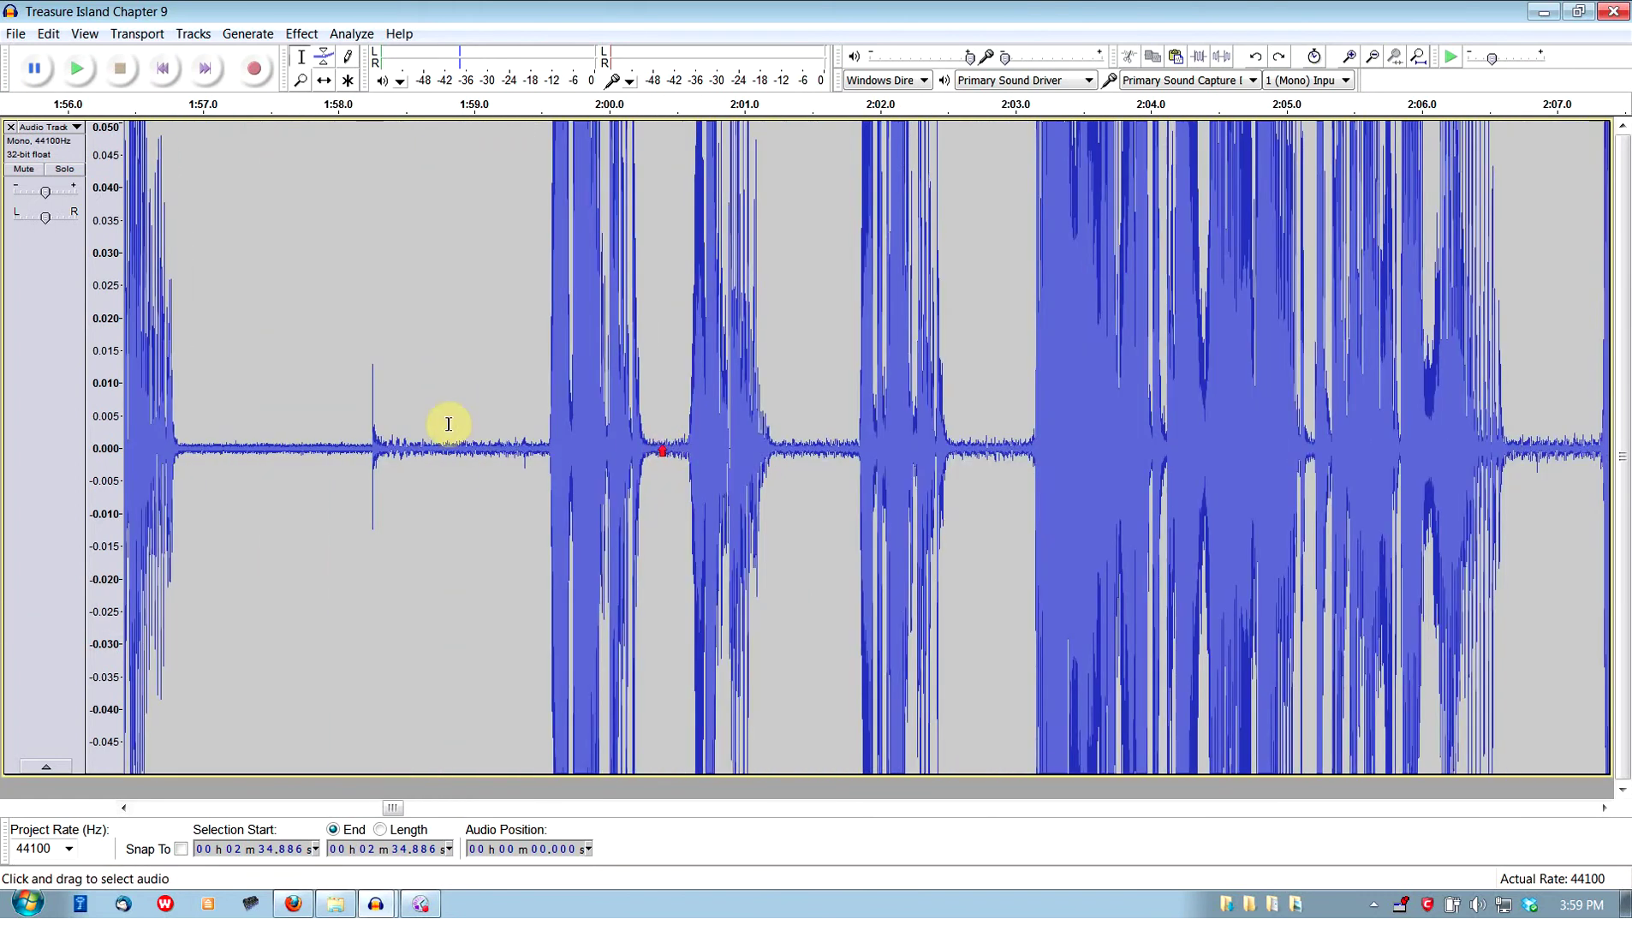
{"action": "left_click_drag", "start_coordinate": [350, 420], "coordinate": [517, 361]}
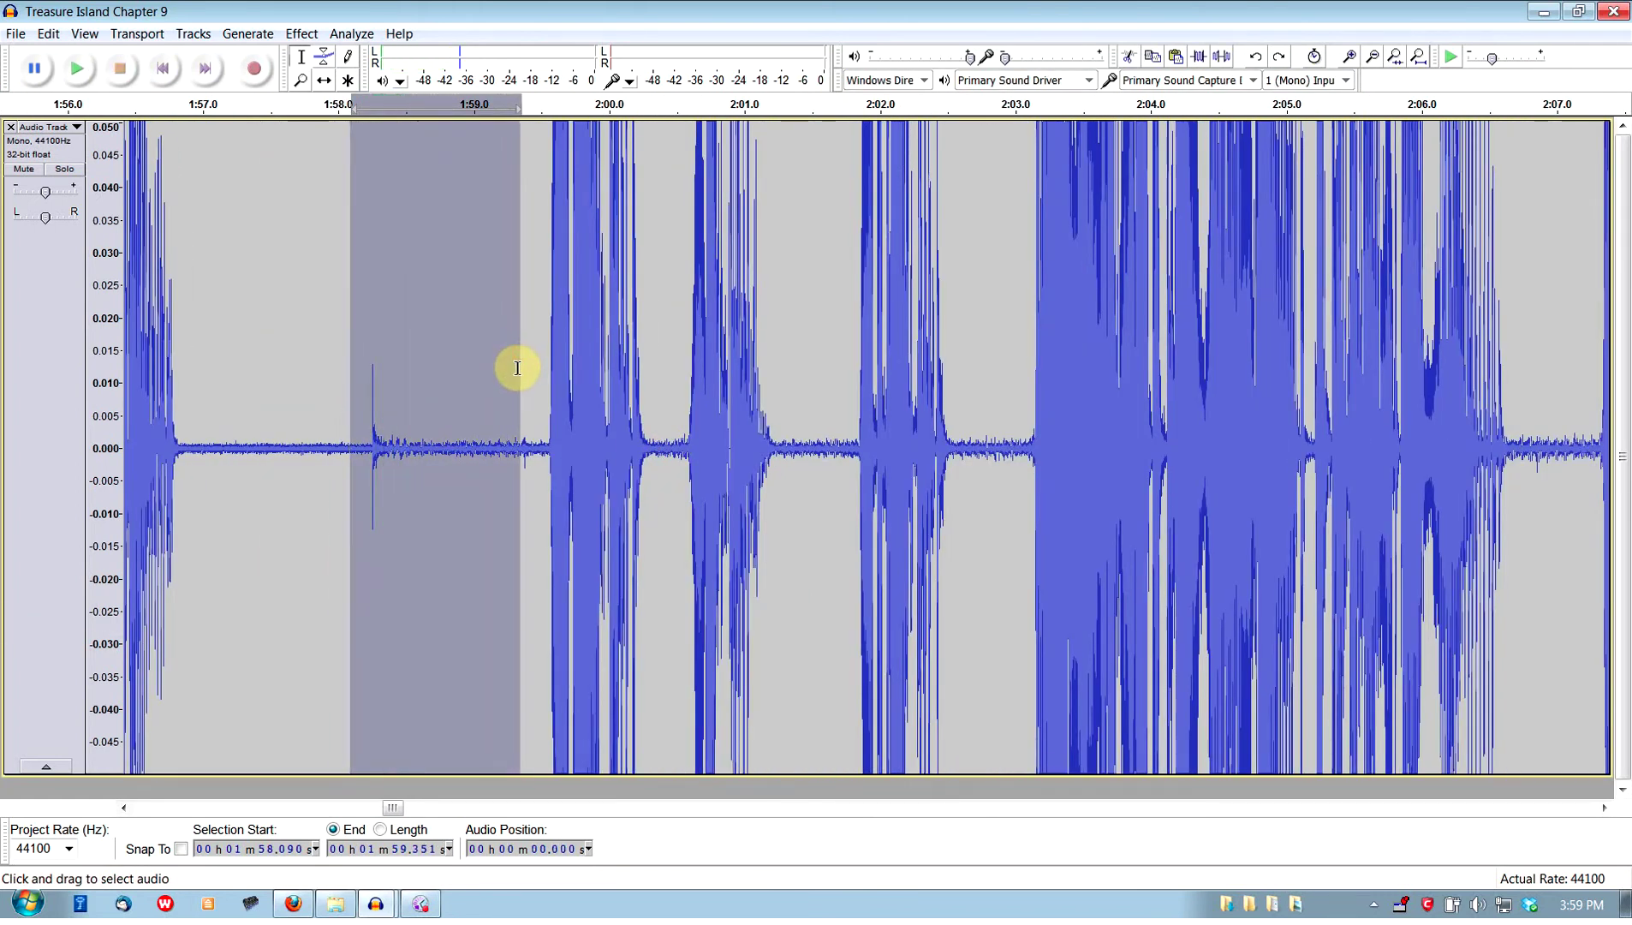
{"action": "key", "text": "space"}
{"action": "key", "text": "ctrl+3"}
{"action": "key", "text": "ctrl+3"}
{"action": "key", "text": "ctrl+3"}
{"action": "key", "text": "ctrl+3"}
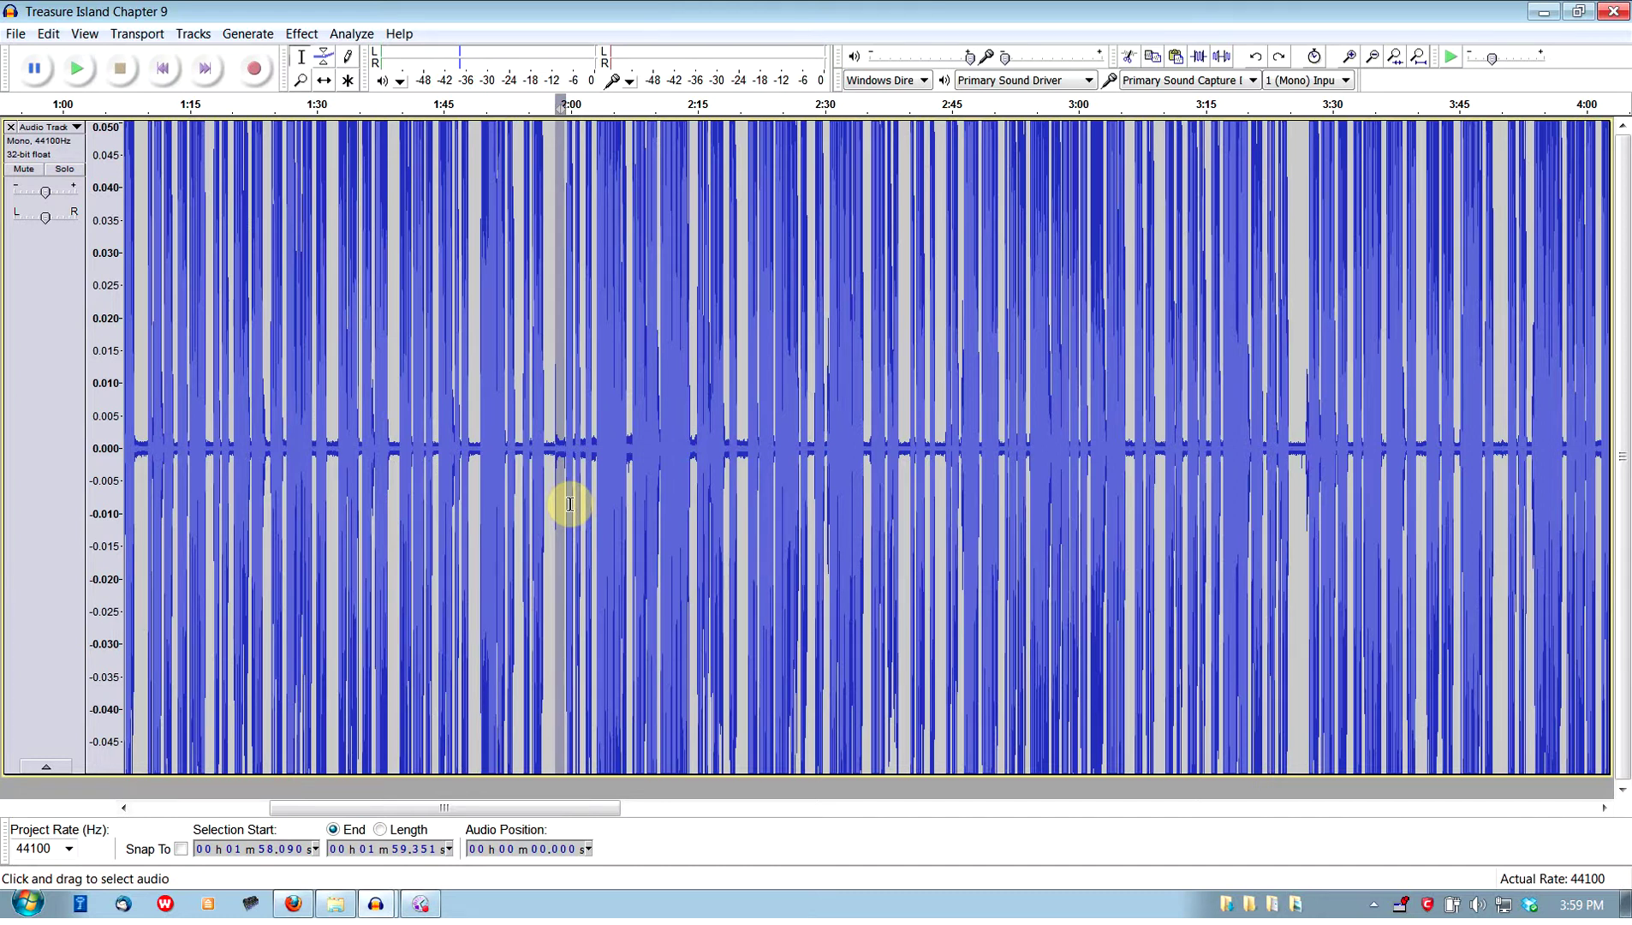
{"action": "scroll", "coordinate": [570, 503], "scroll_direction": "up", "scroll_amount": 2}
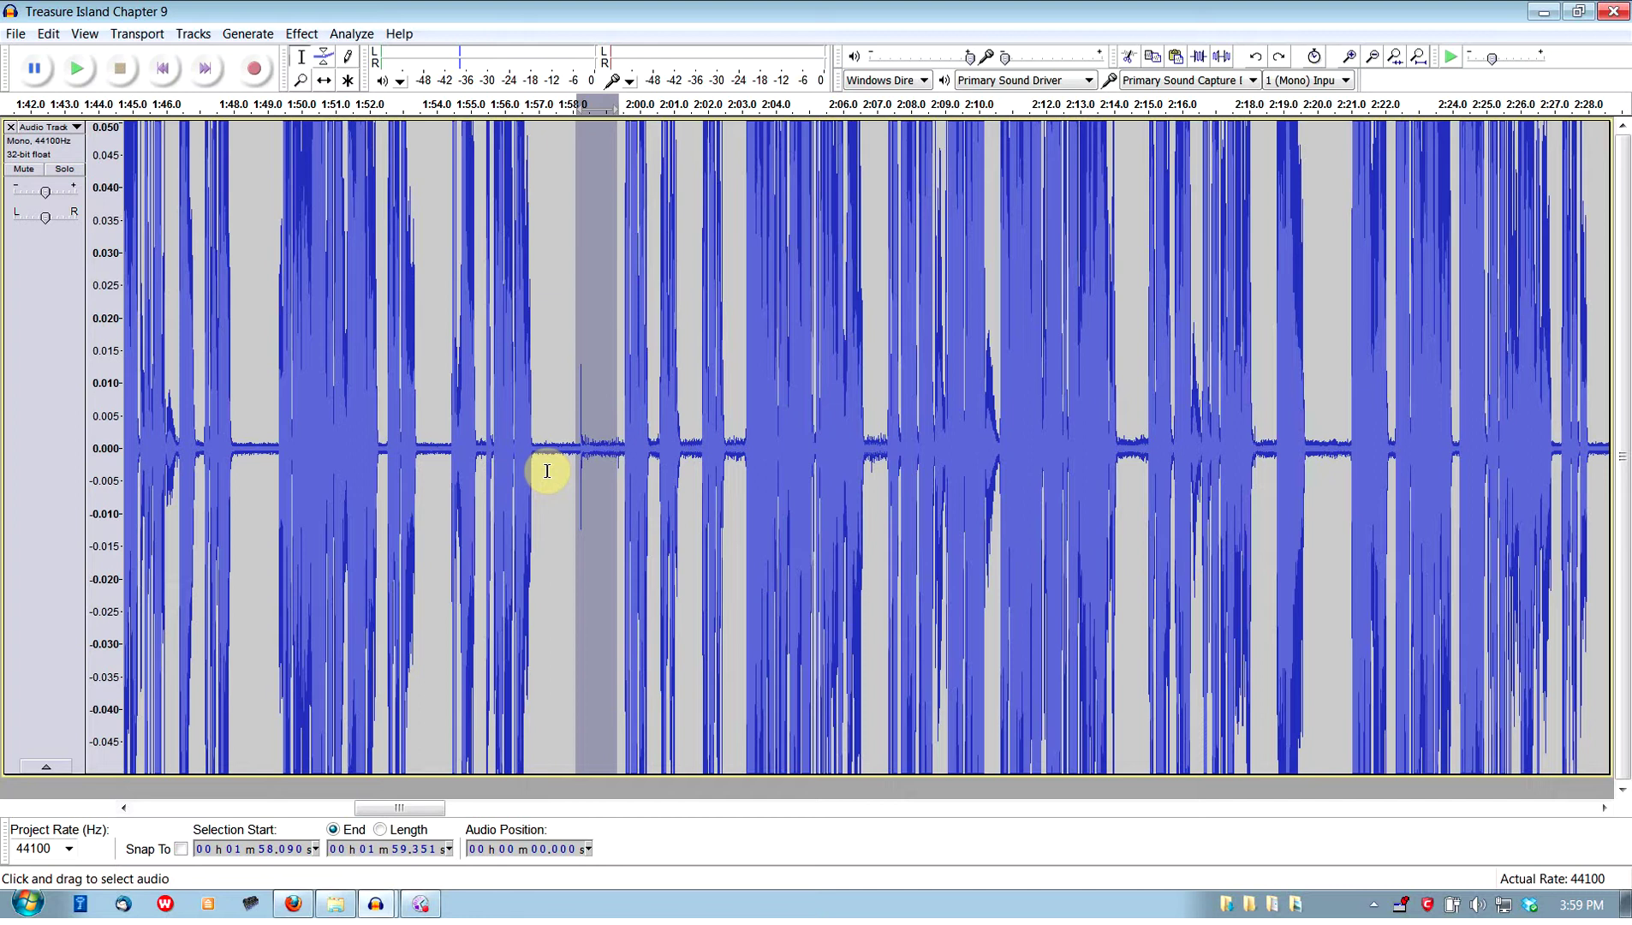
{"action": "key", "text": "ctrl+f"}
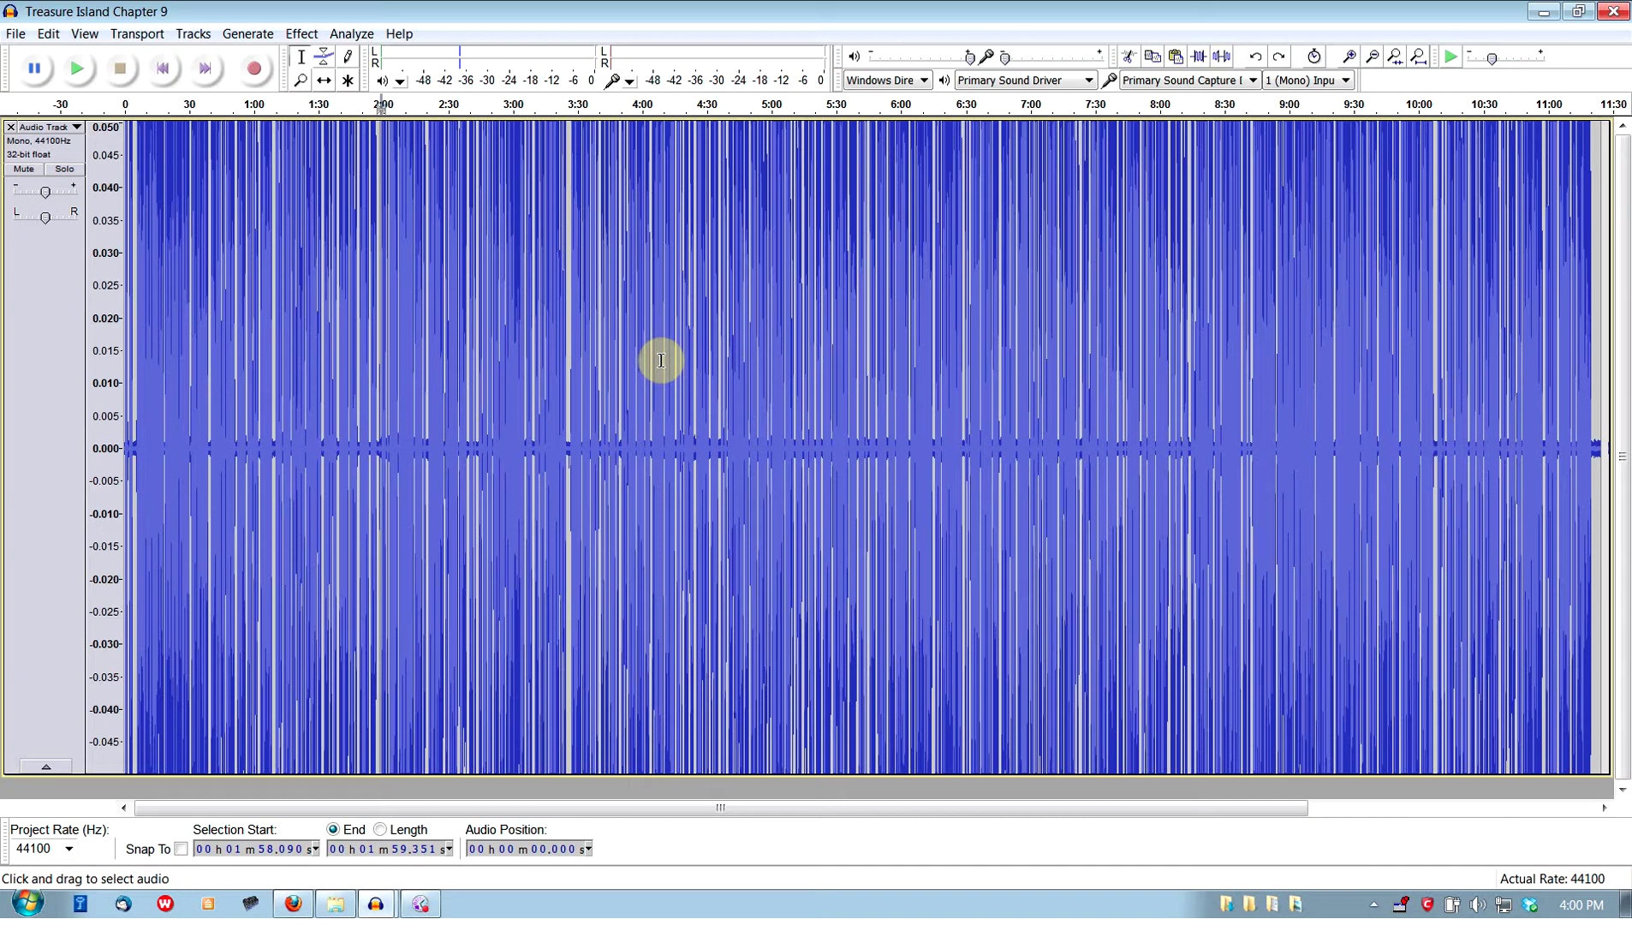
Set the edit point in the Chapter 9 track at 4:29.108.
{"action": "scroll", "coordinate": [702, 411], "scroll_direction": "up", "scroll_amount": 1}
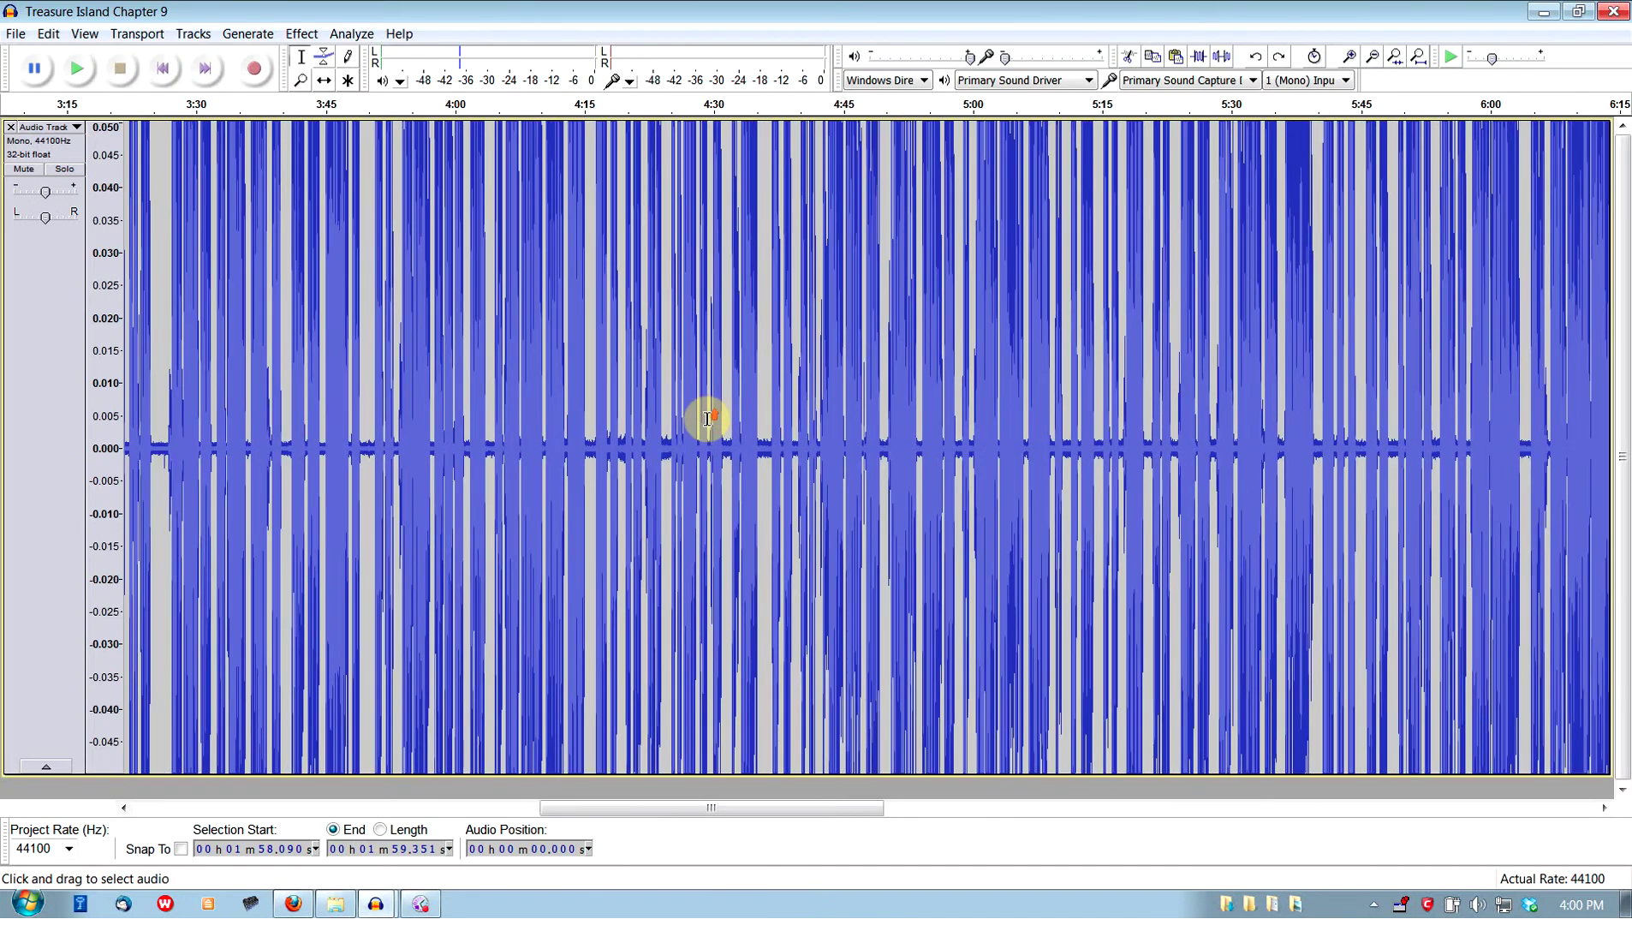
{"action": "scroll", "coordinate": [707, 415], "scroll_direction": "down", "scroll_amount": 1}
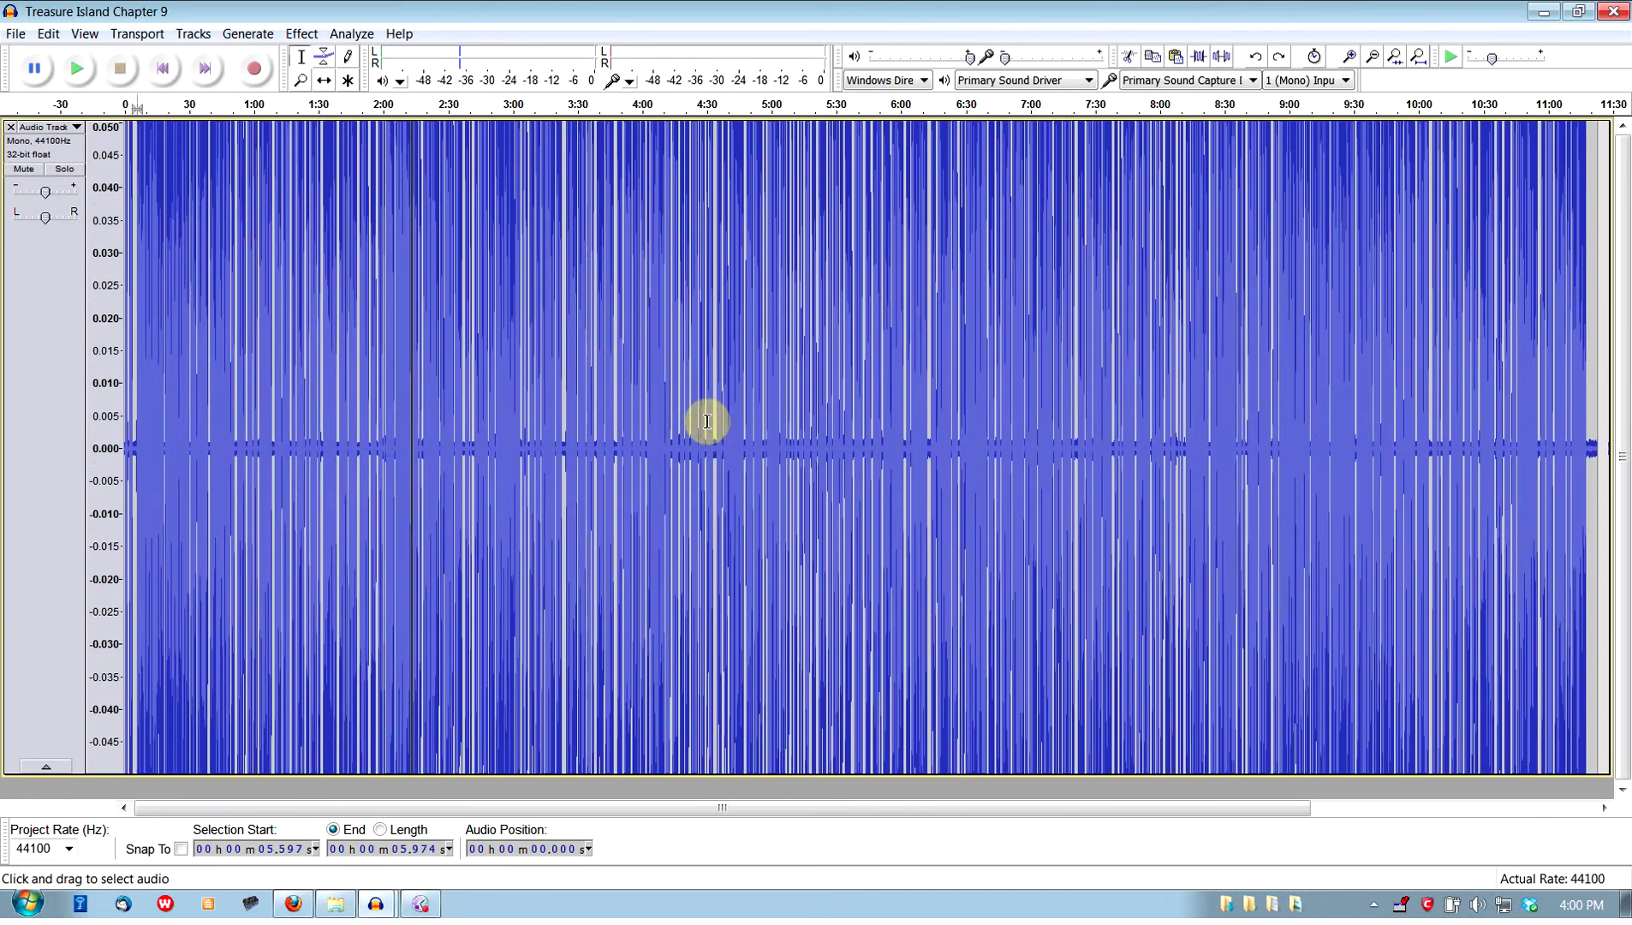
{"action": "left_click", "coordinate": [708, 421]}
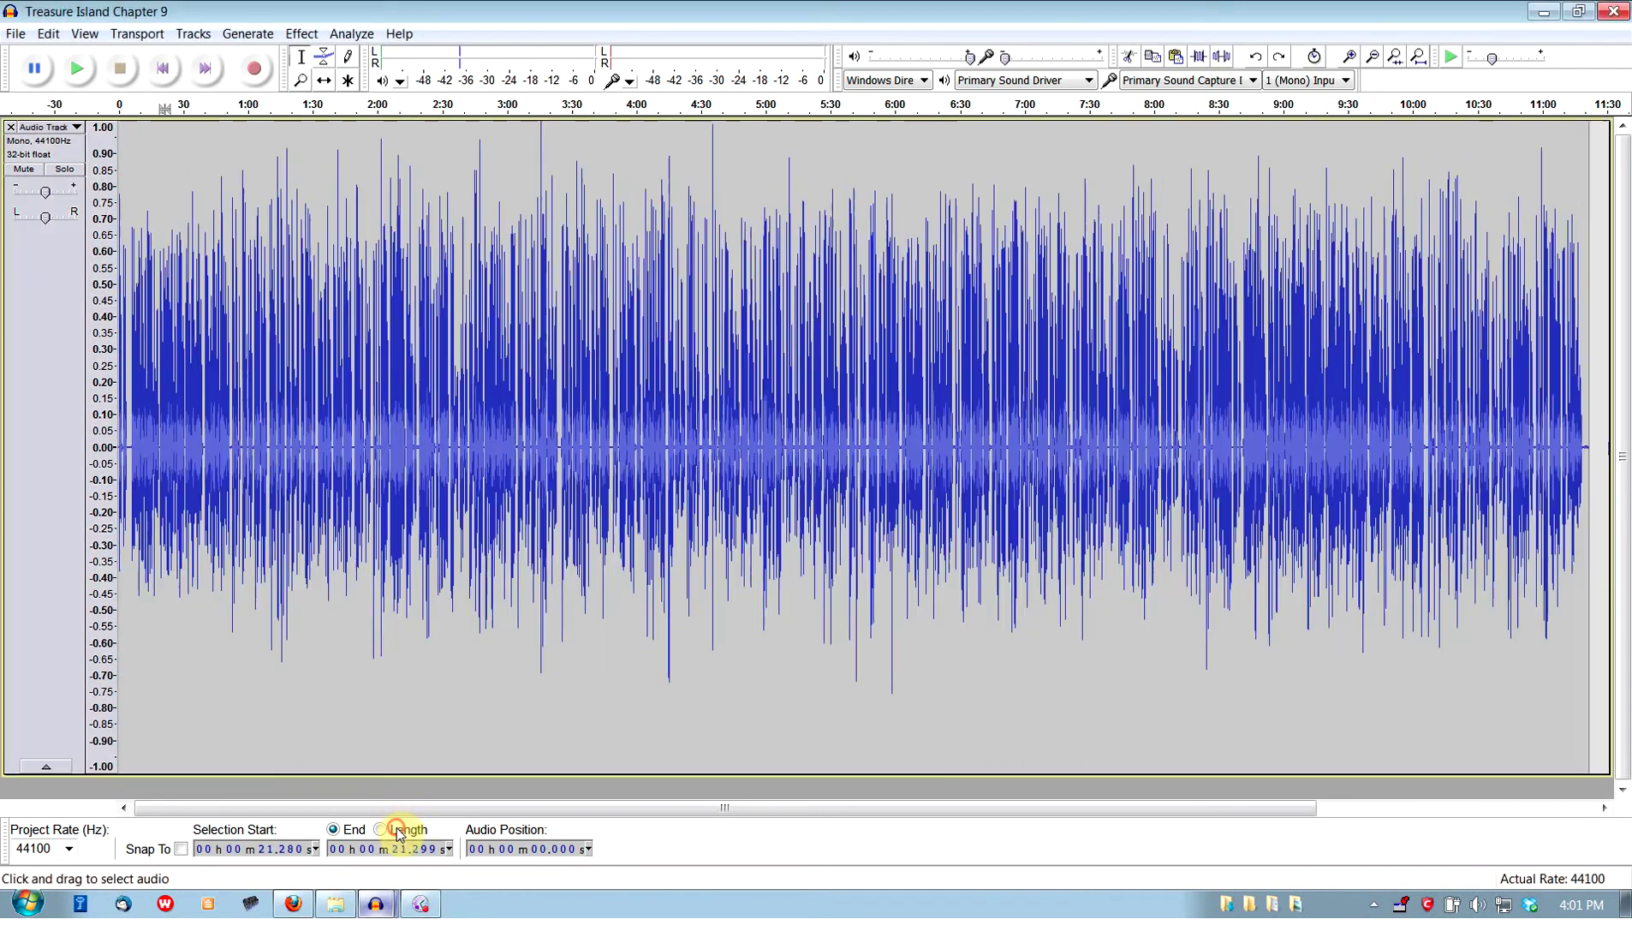
Switch to the Chapter 1 project, select all its audio and fit it in view.
{"action": "left_click", "coordinate": [377, 903]}
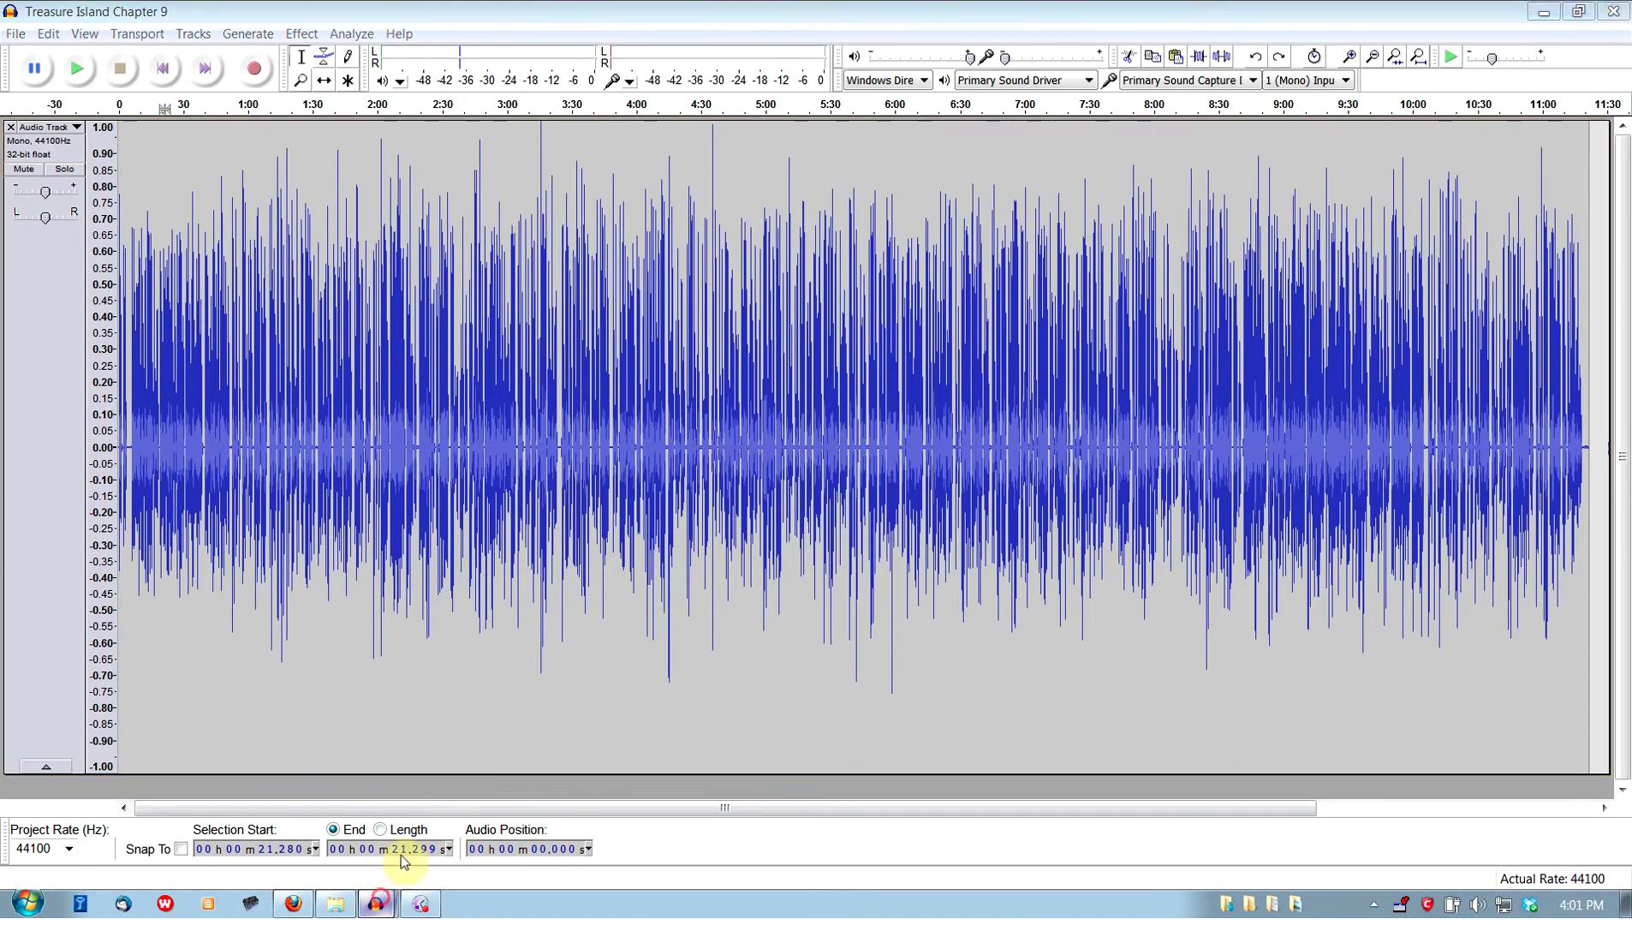
{"action": "key", "text": "alt+Tab"}
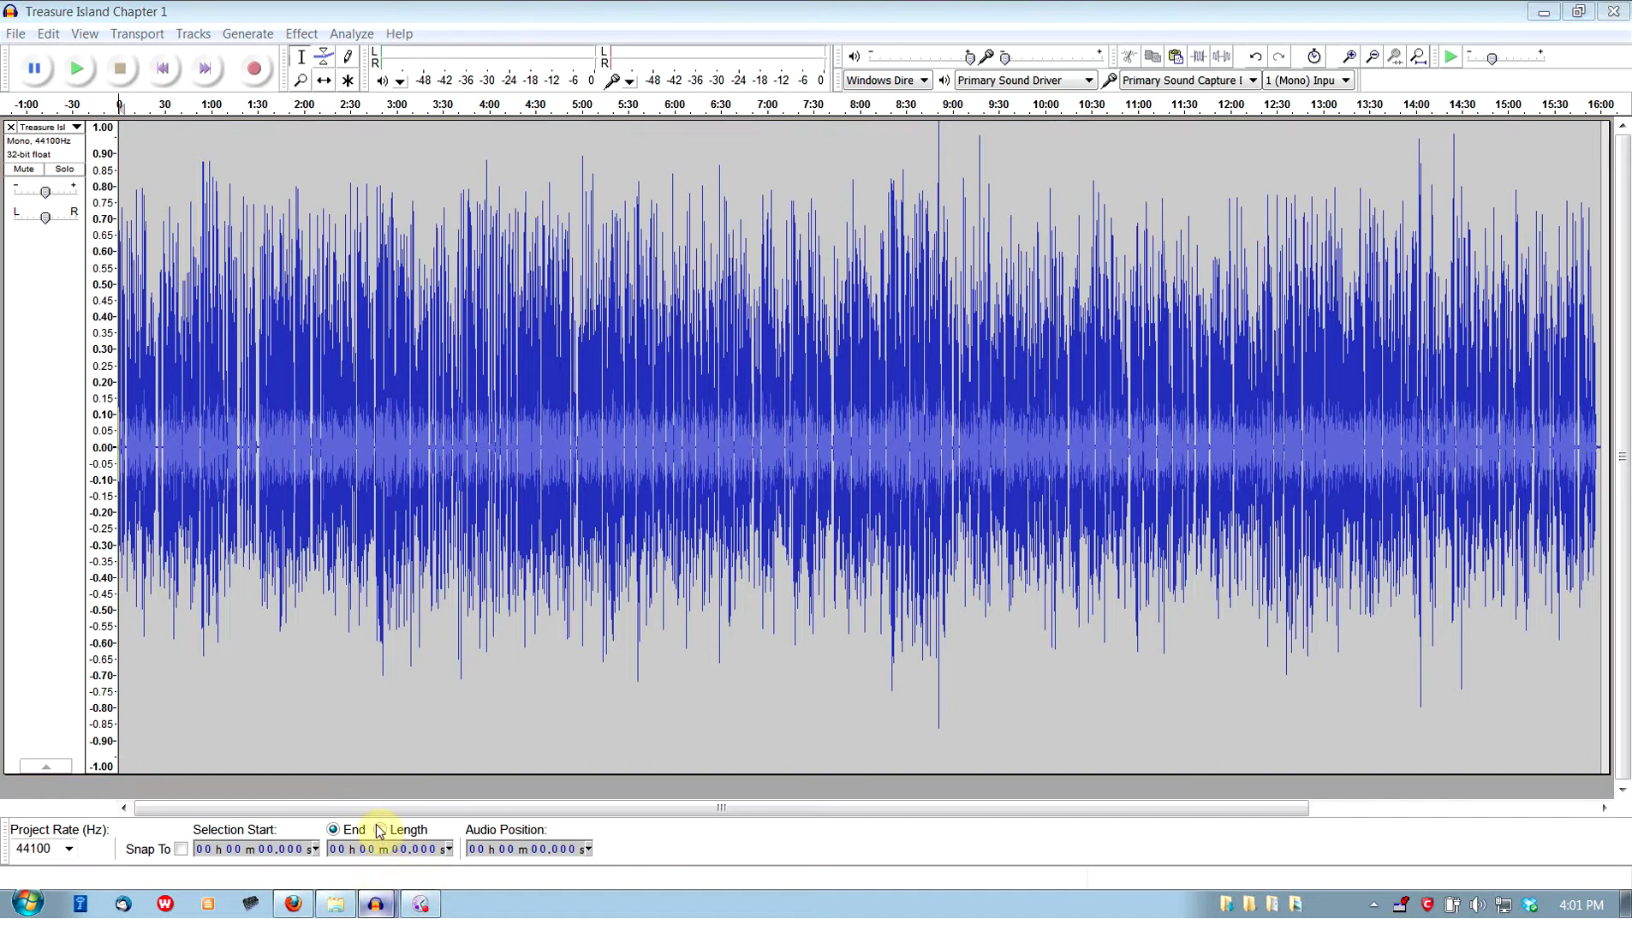
{"action": "key", "text": "alt+Tab"}
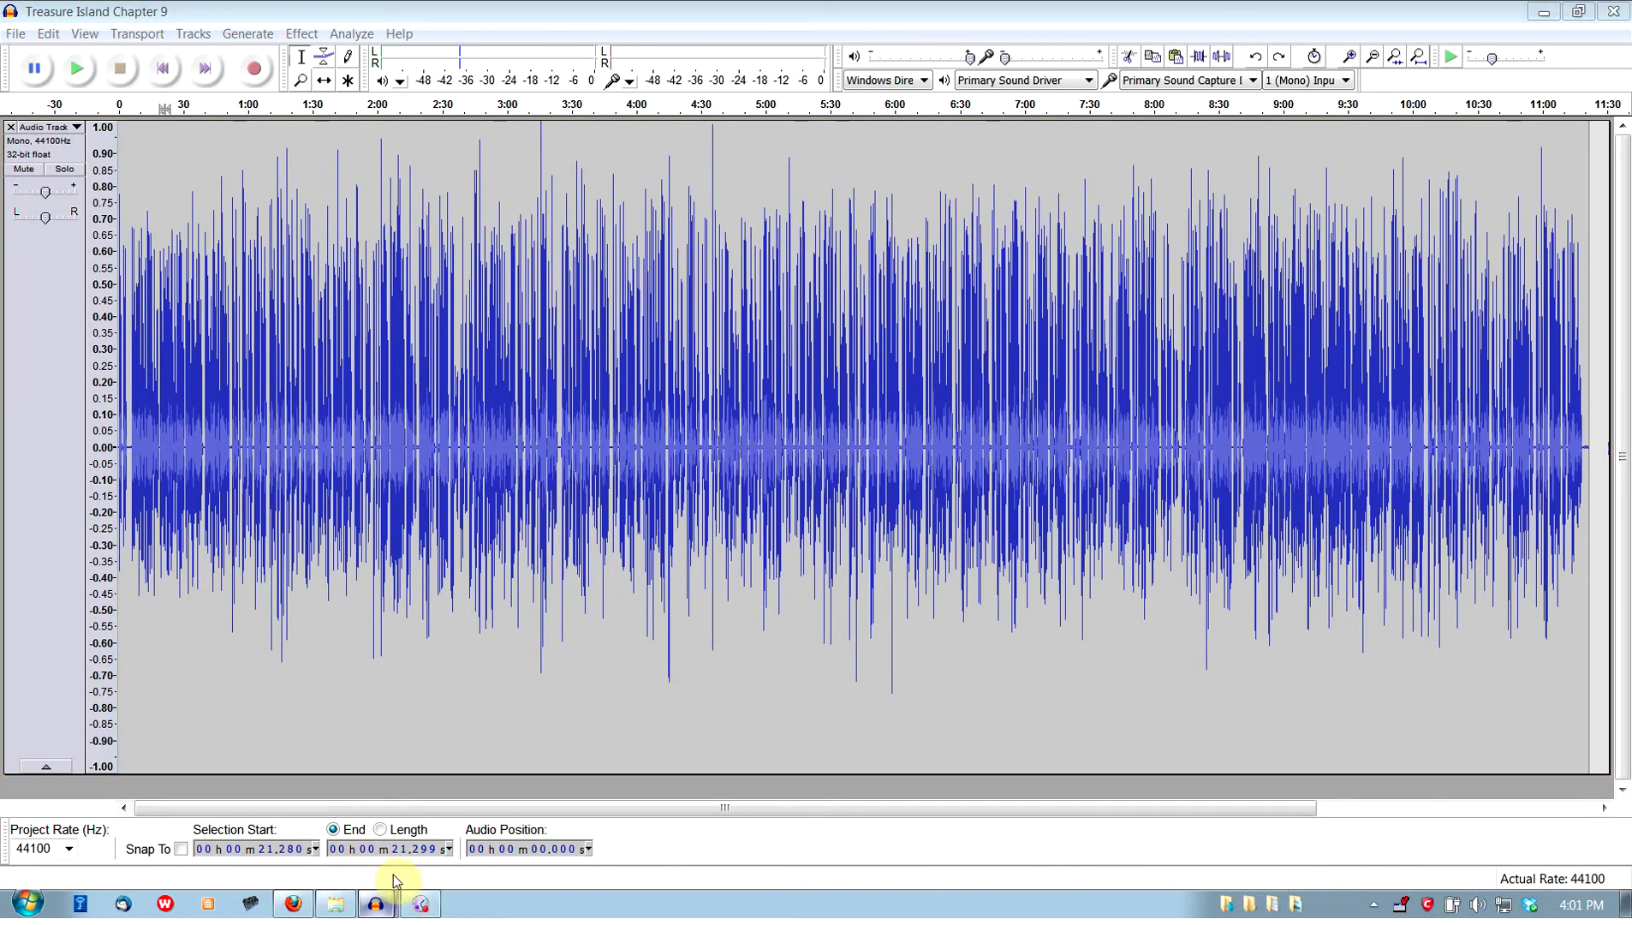
{"action": "key", "text": "alt+Tab"}
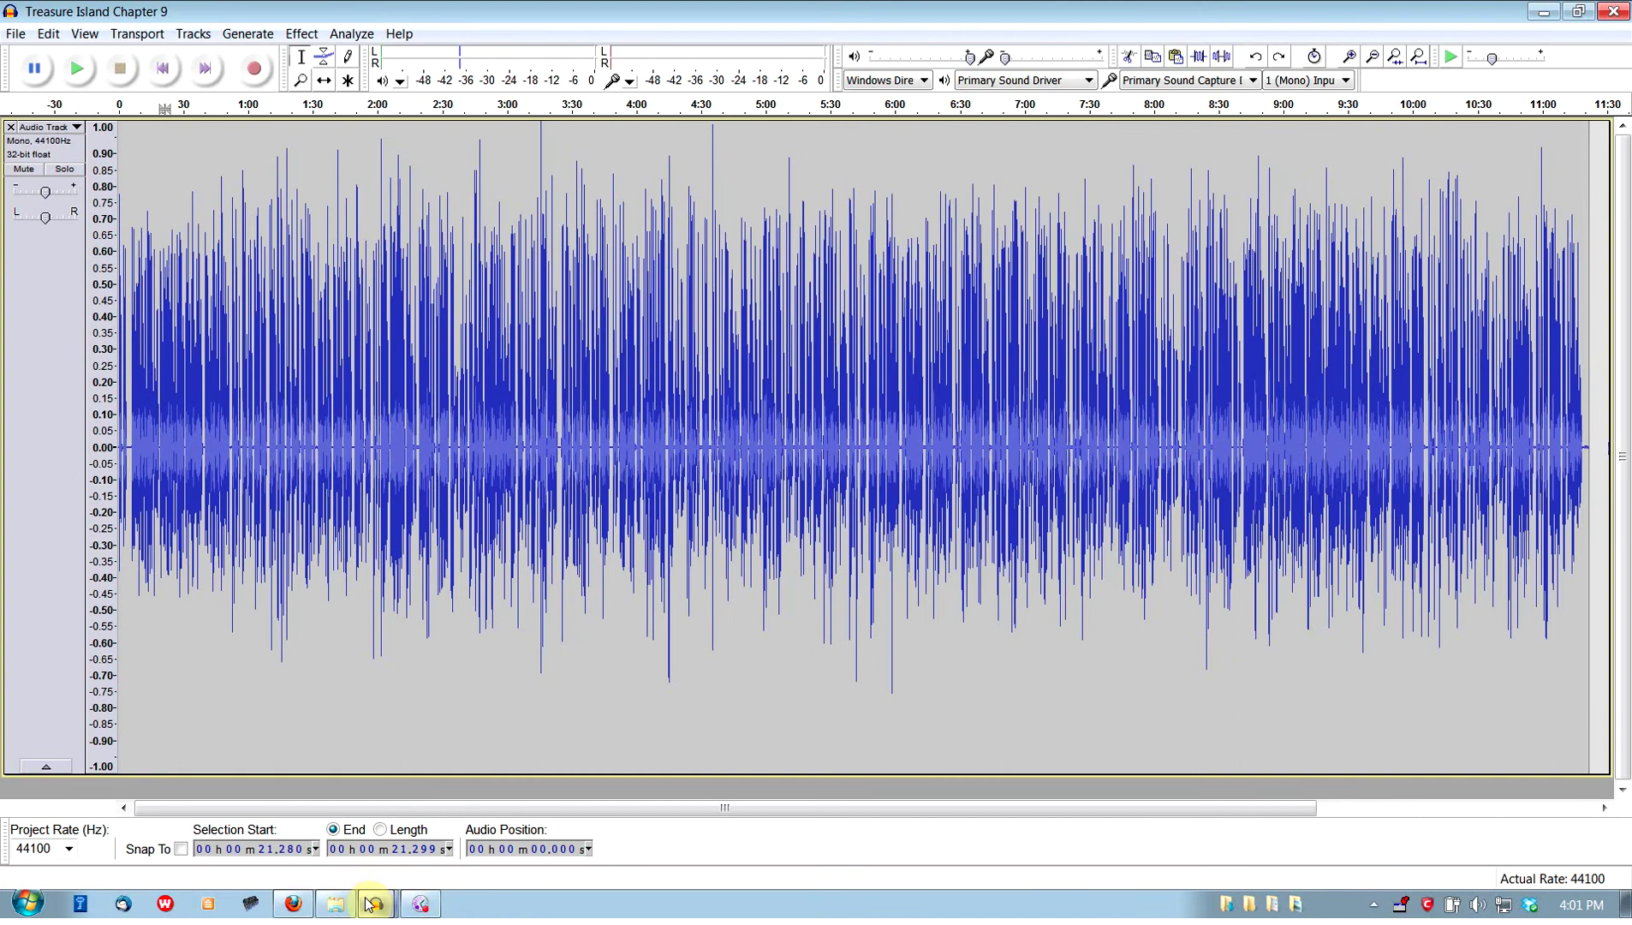
{"action": "left_click", "coordinate": [373, 865]}
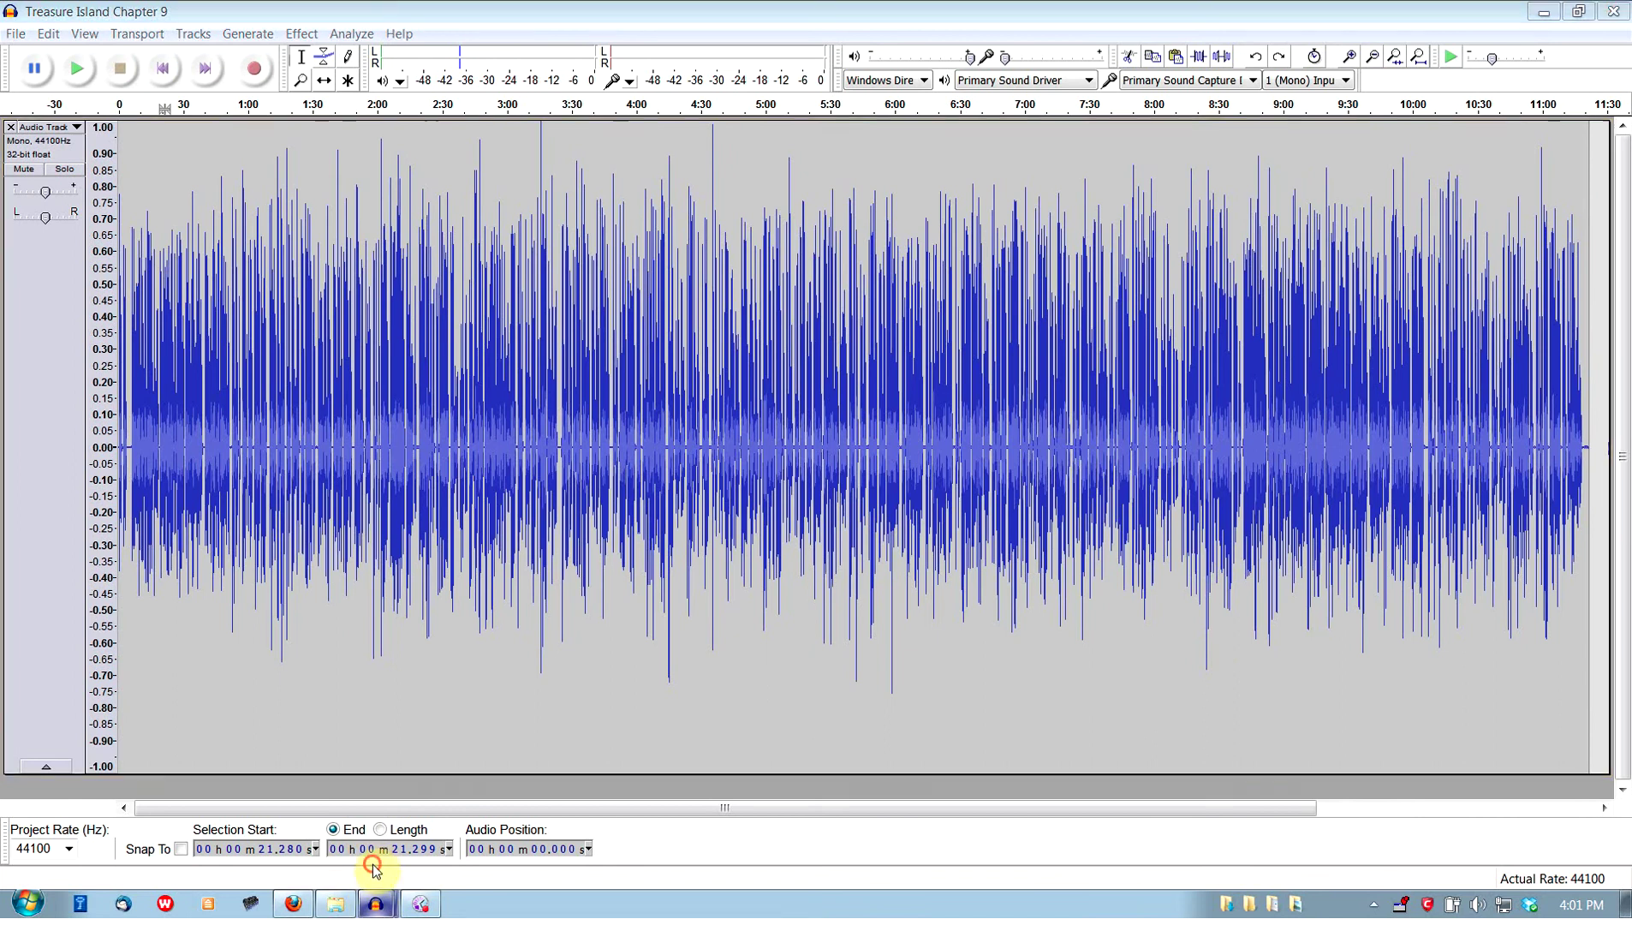
{"action": "left_click", "coordinate": [378, 830]}
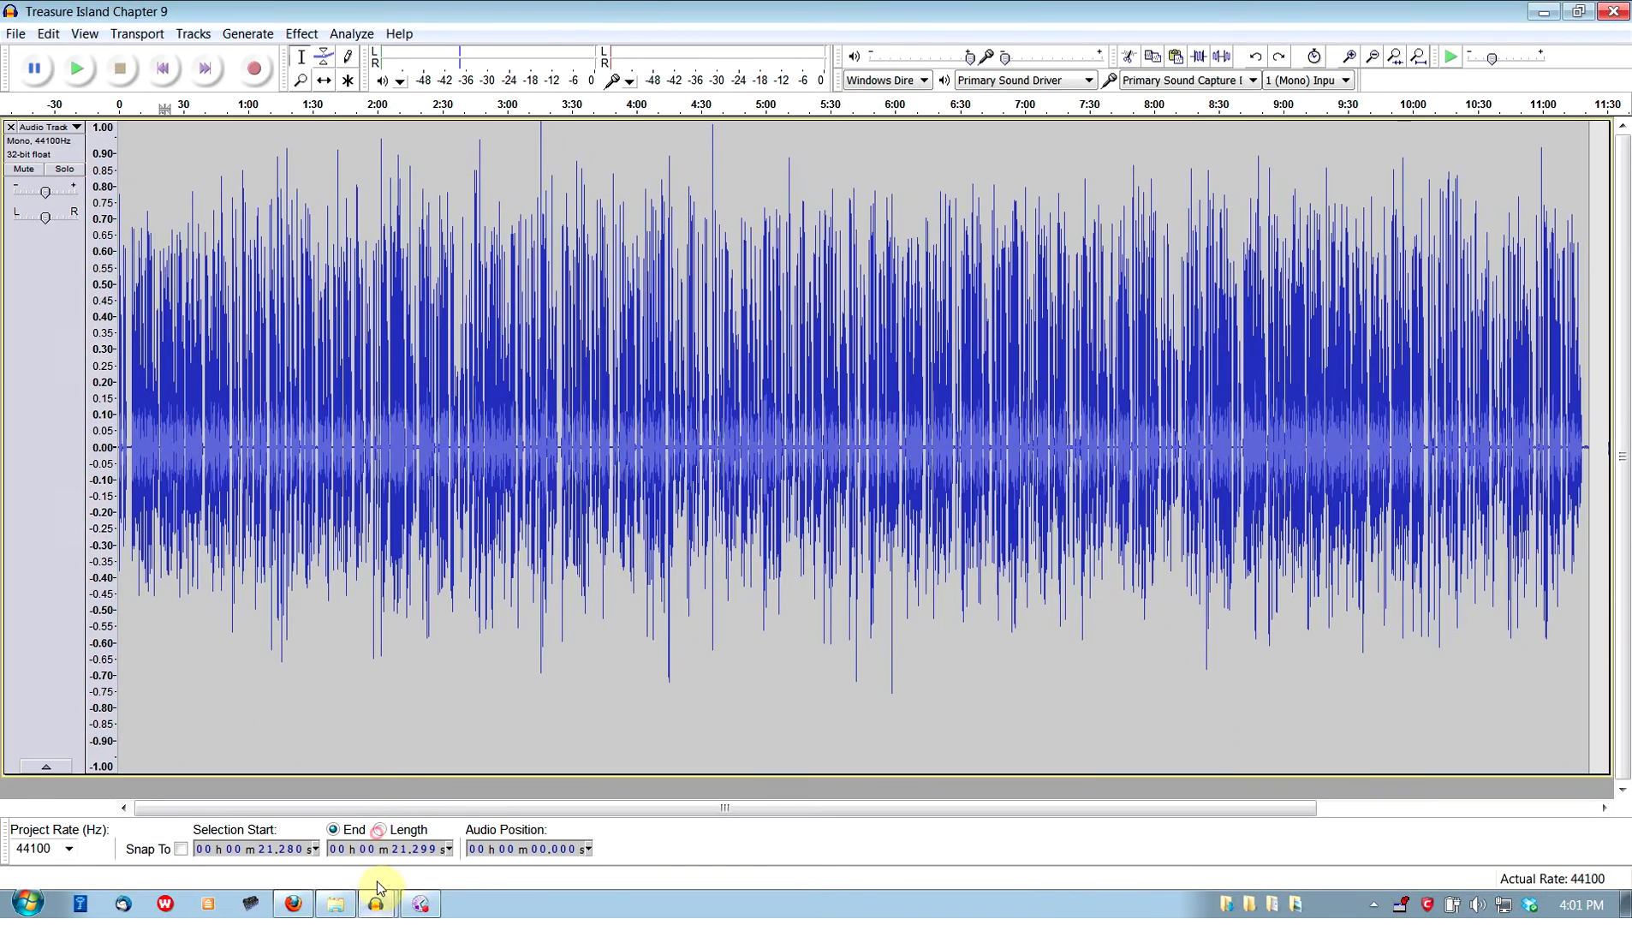
{"action": "left_click", "coordinate": [378, 890]}
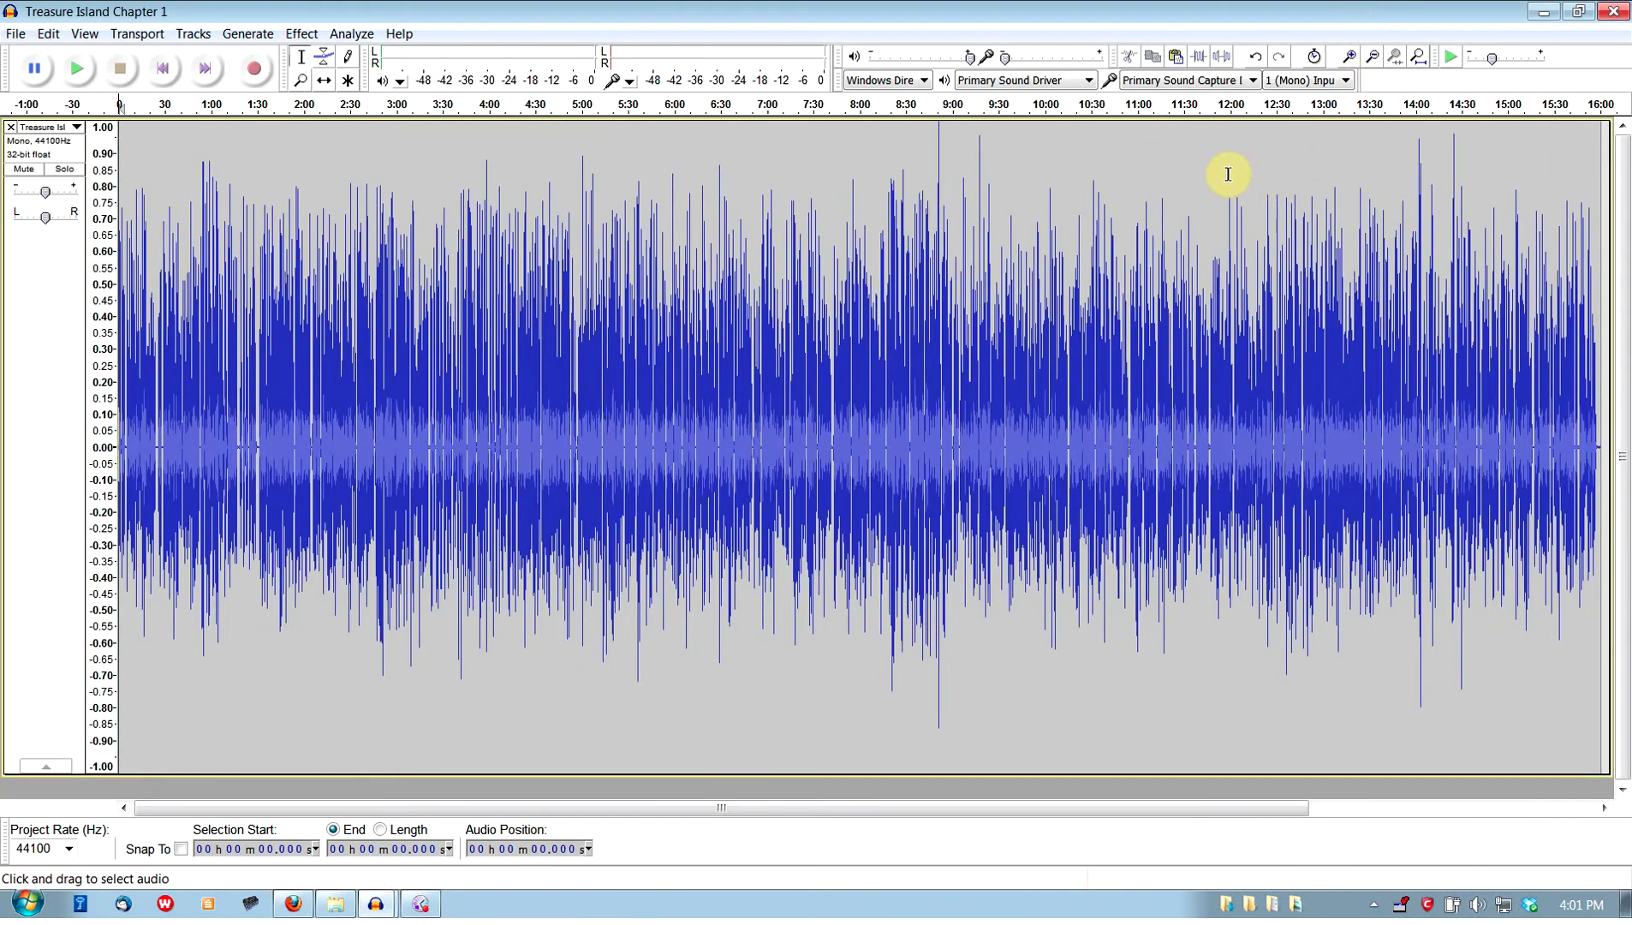
{"action": "left_click_drag", "start_coordinate": [1228, 174], "coordinate": [12, 437]}
{"action": "key", "text": "ctrl+e"}
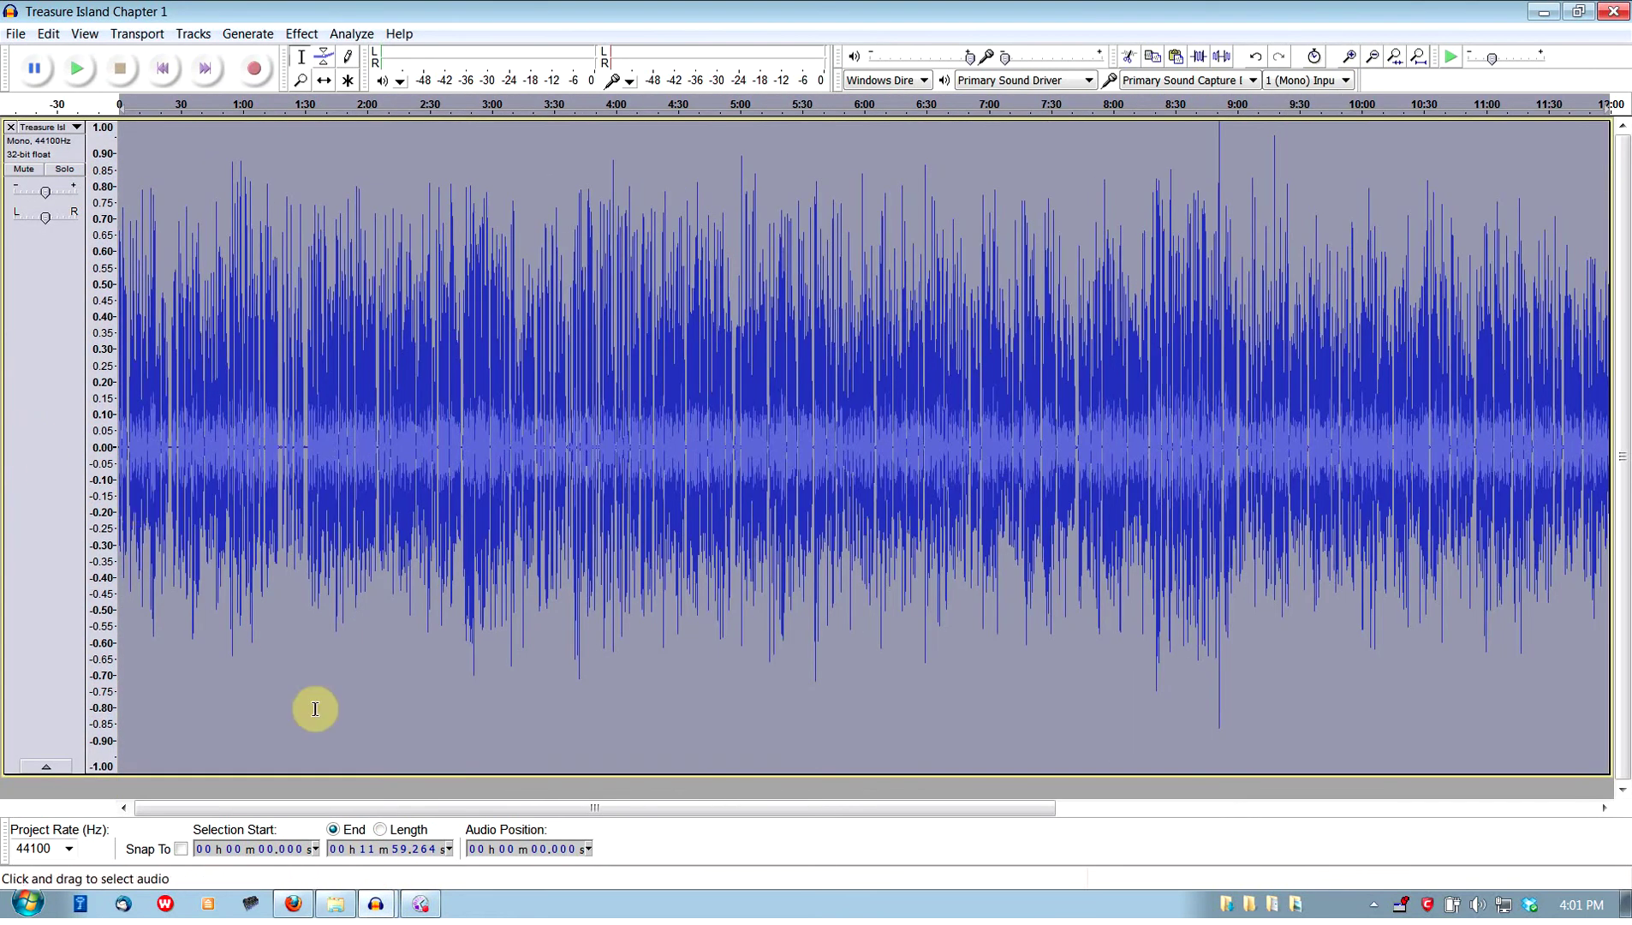
Return to Chapter 9 and set the edit point at 3:15.369.
{"action": "left_click", "coordinate": [376, 904]}
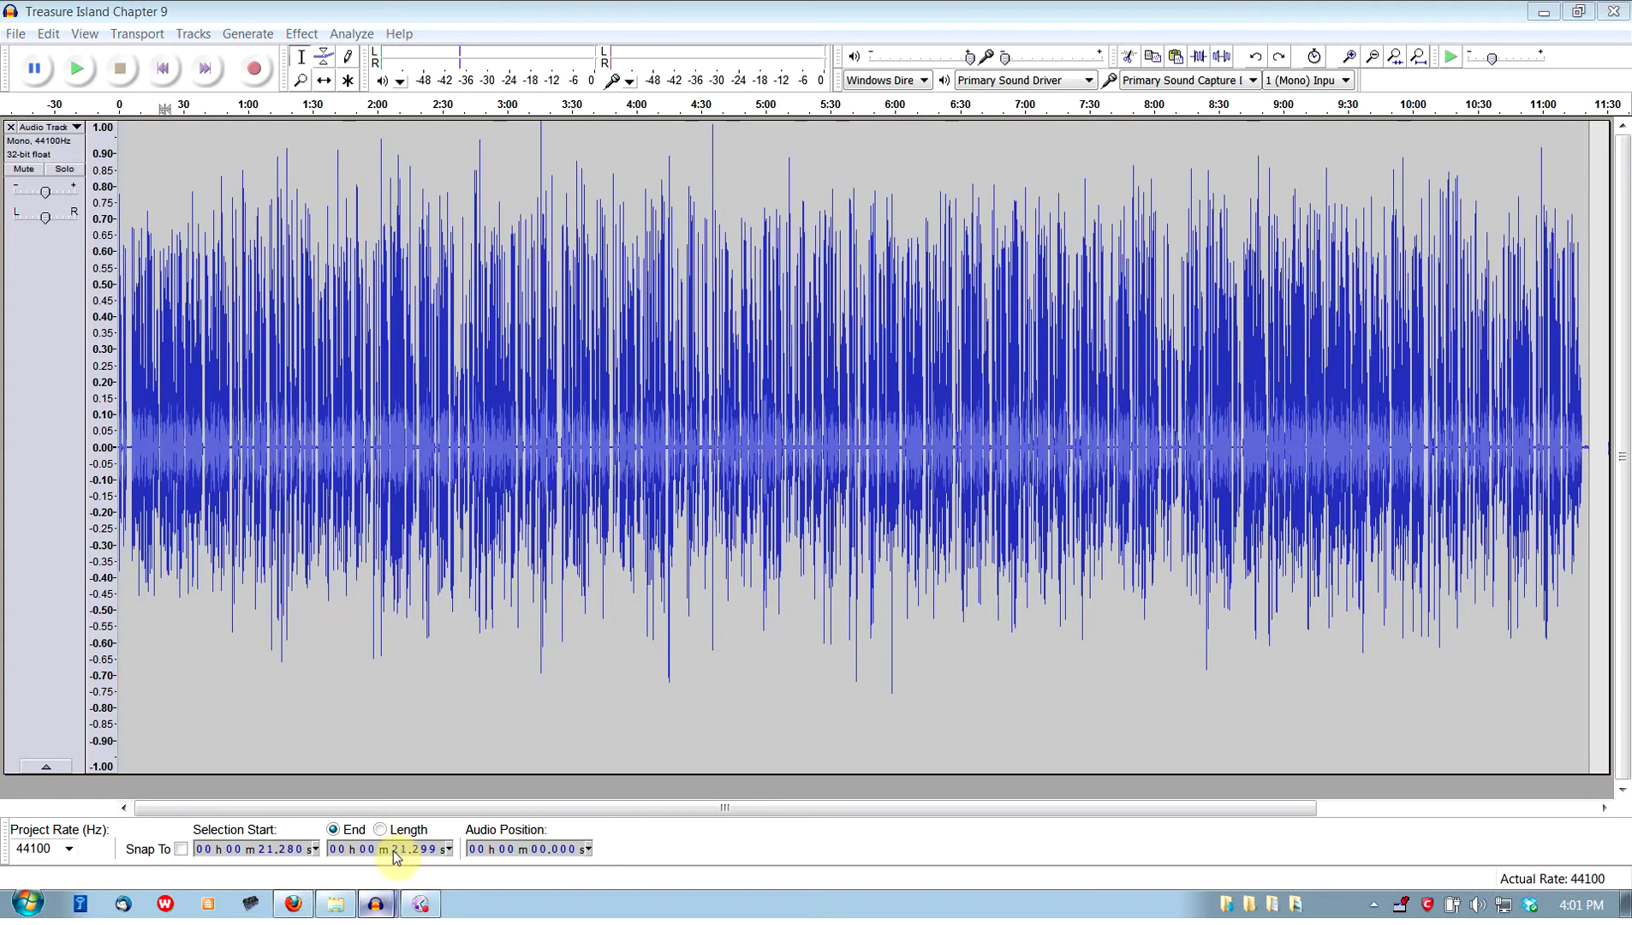
{"action": "left_click", "coordinate": [377, 904]}
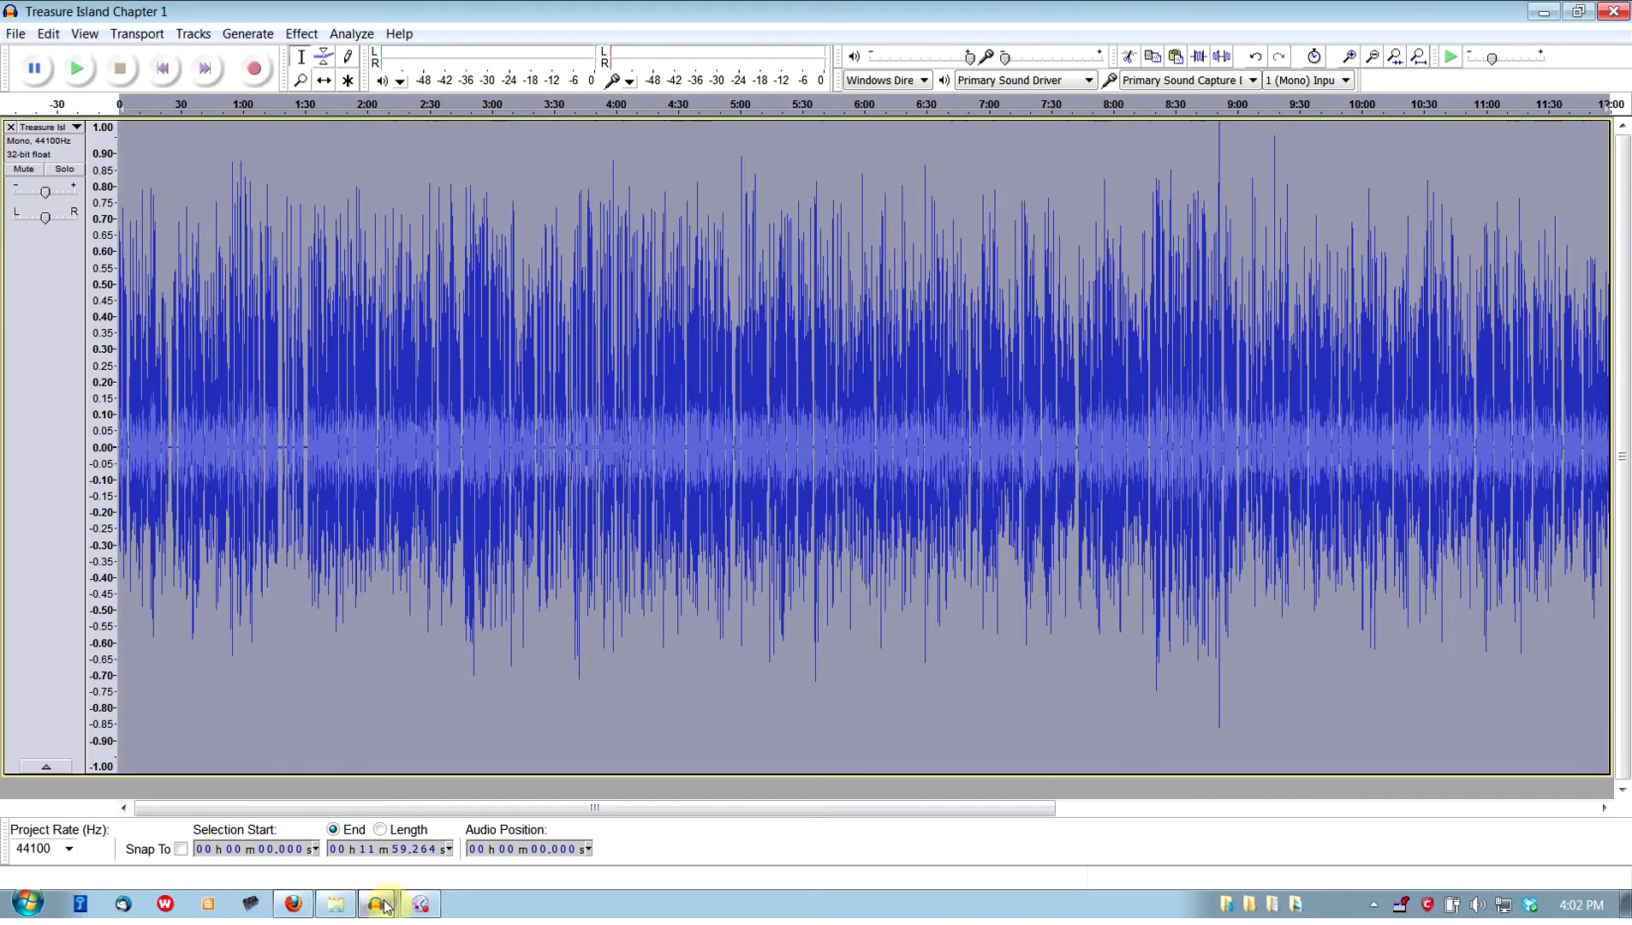
{"action": "left_click", "coordinate": [383, 904]}
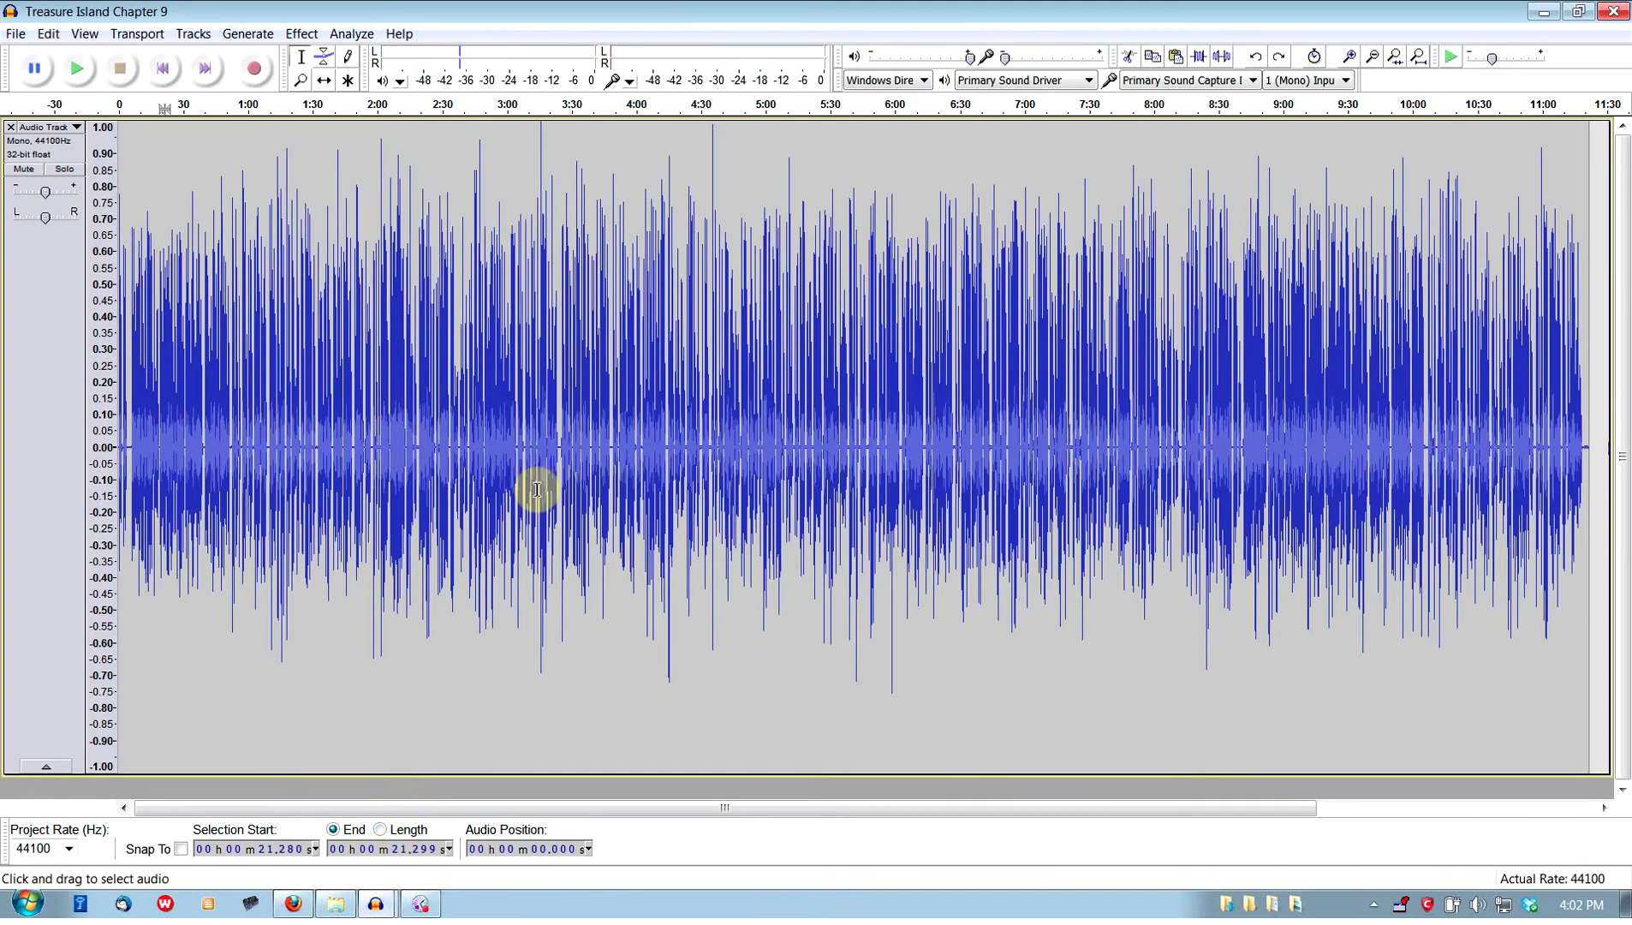
{"action": "left_click", "coordinate": [541, 364]}
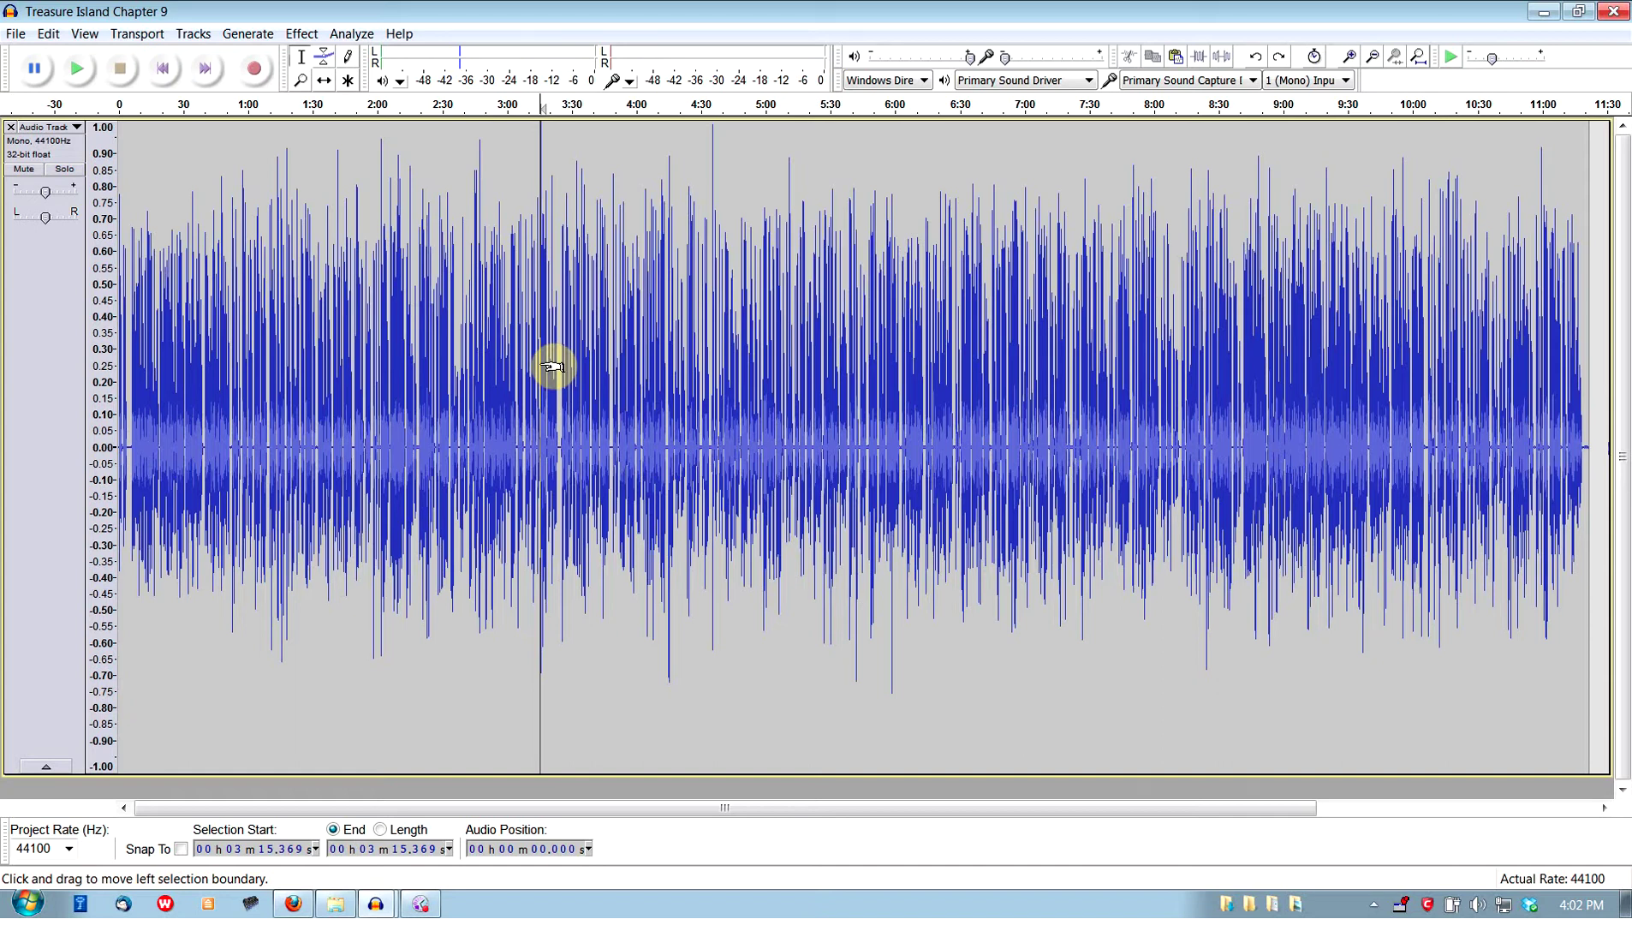
Undo the last seven edits to Chapter 9, jumping to the track start partway through.
{"action": "key", "text": "ctrl+z"}
{"action": "key", "text": "ctrl+z"}
{"action": "key", "text": "ctrl+z"}
{"action": "key", "text": "ctrl+z"}
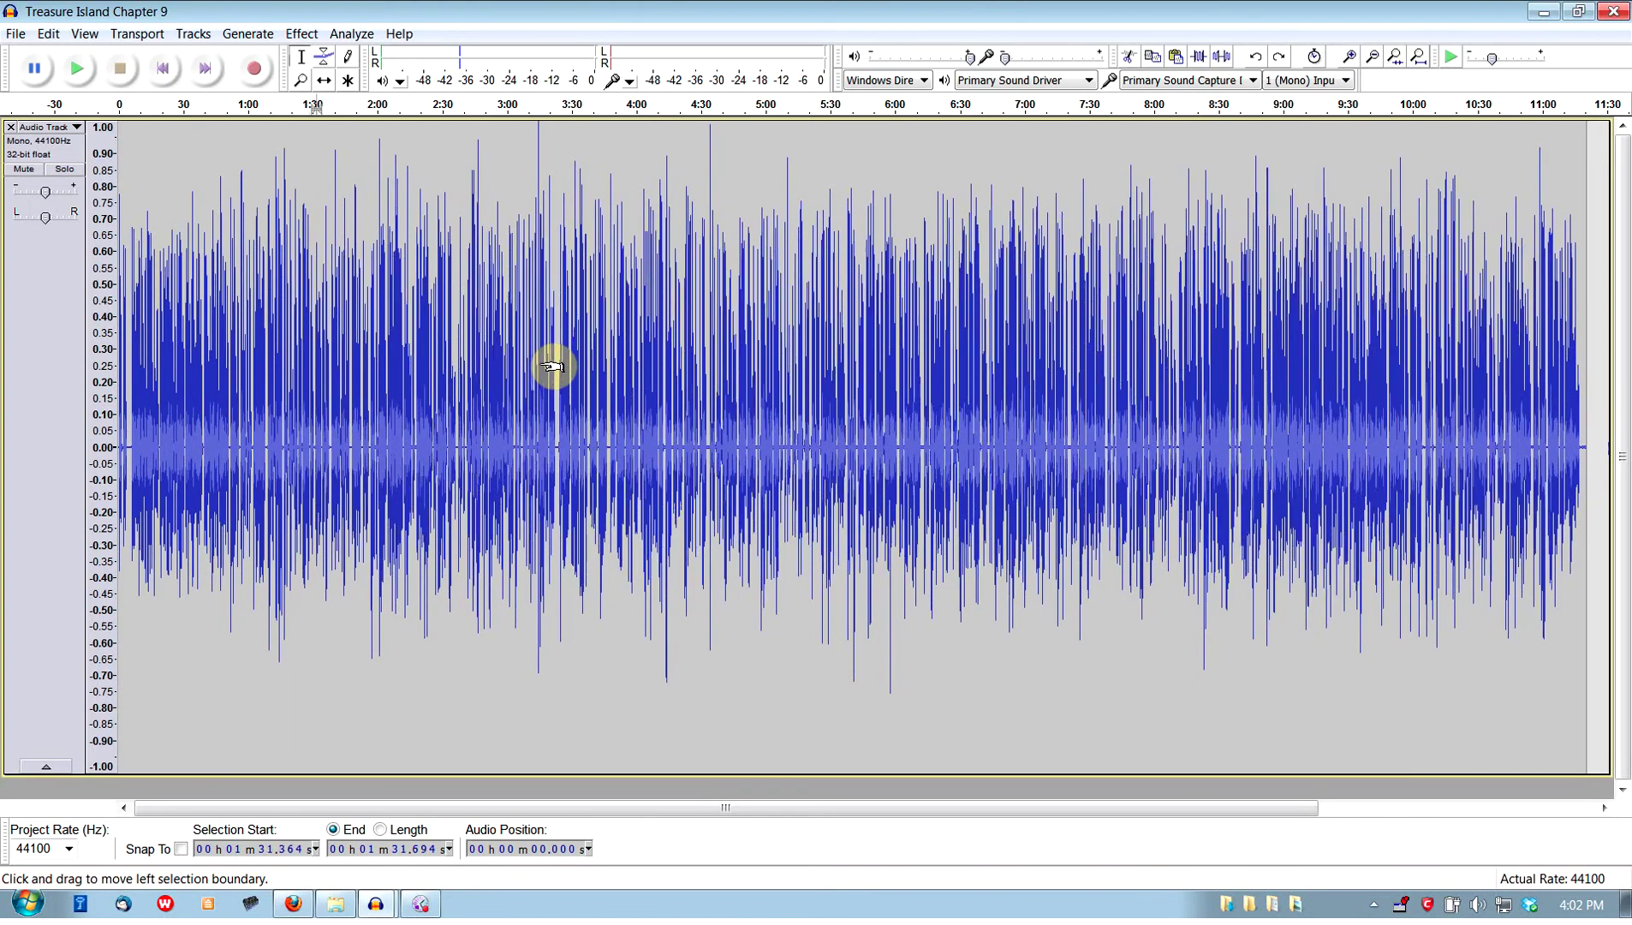
{"action": "key", "text": "ctrl+z"}
{"action": "key", "text": "ctrl+z"}
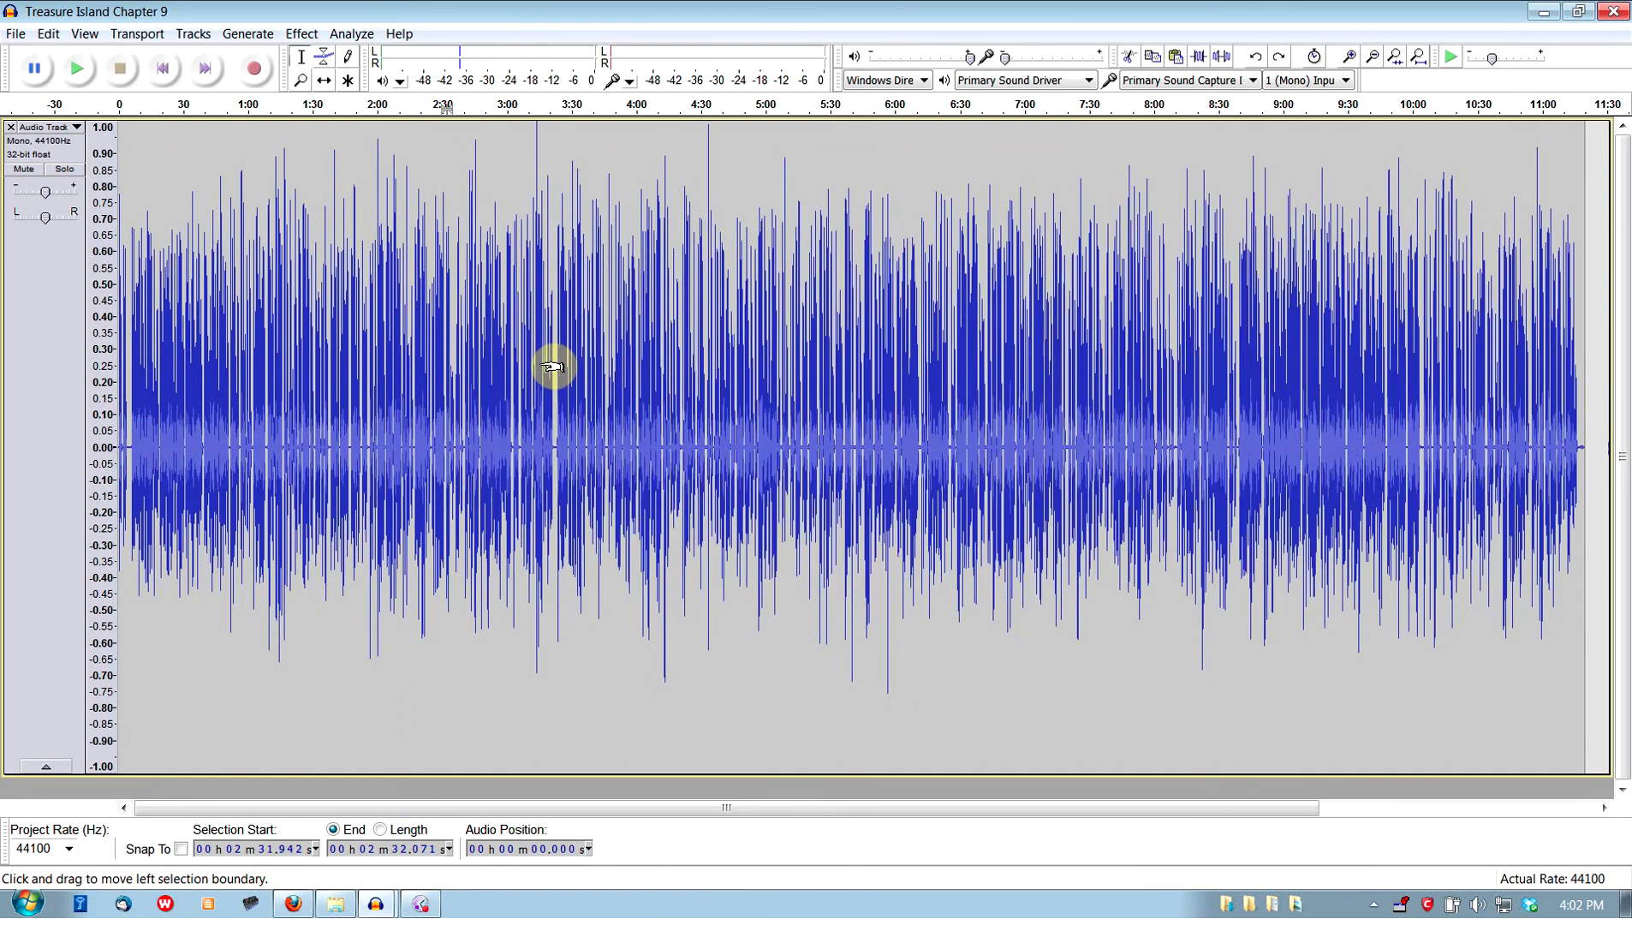
{"action": "key", "text": "ctrl+z"}
{"action": "key", "text": "ctrl+z"}
{"action": "key", "text": "ctrl+z"}
{"action": "key", "text": "ctrl+z"}
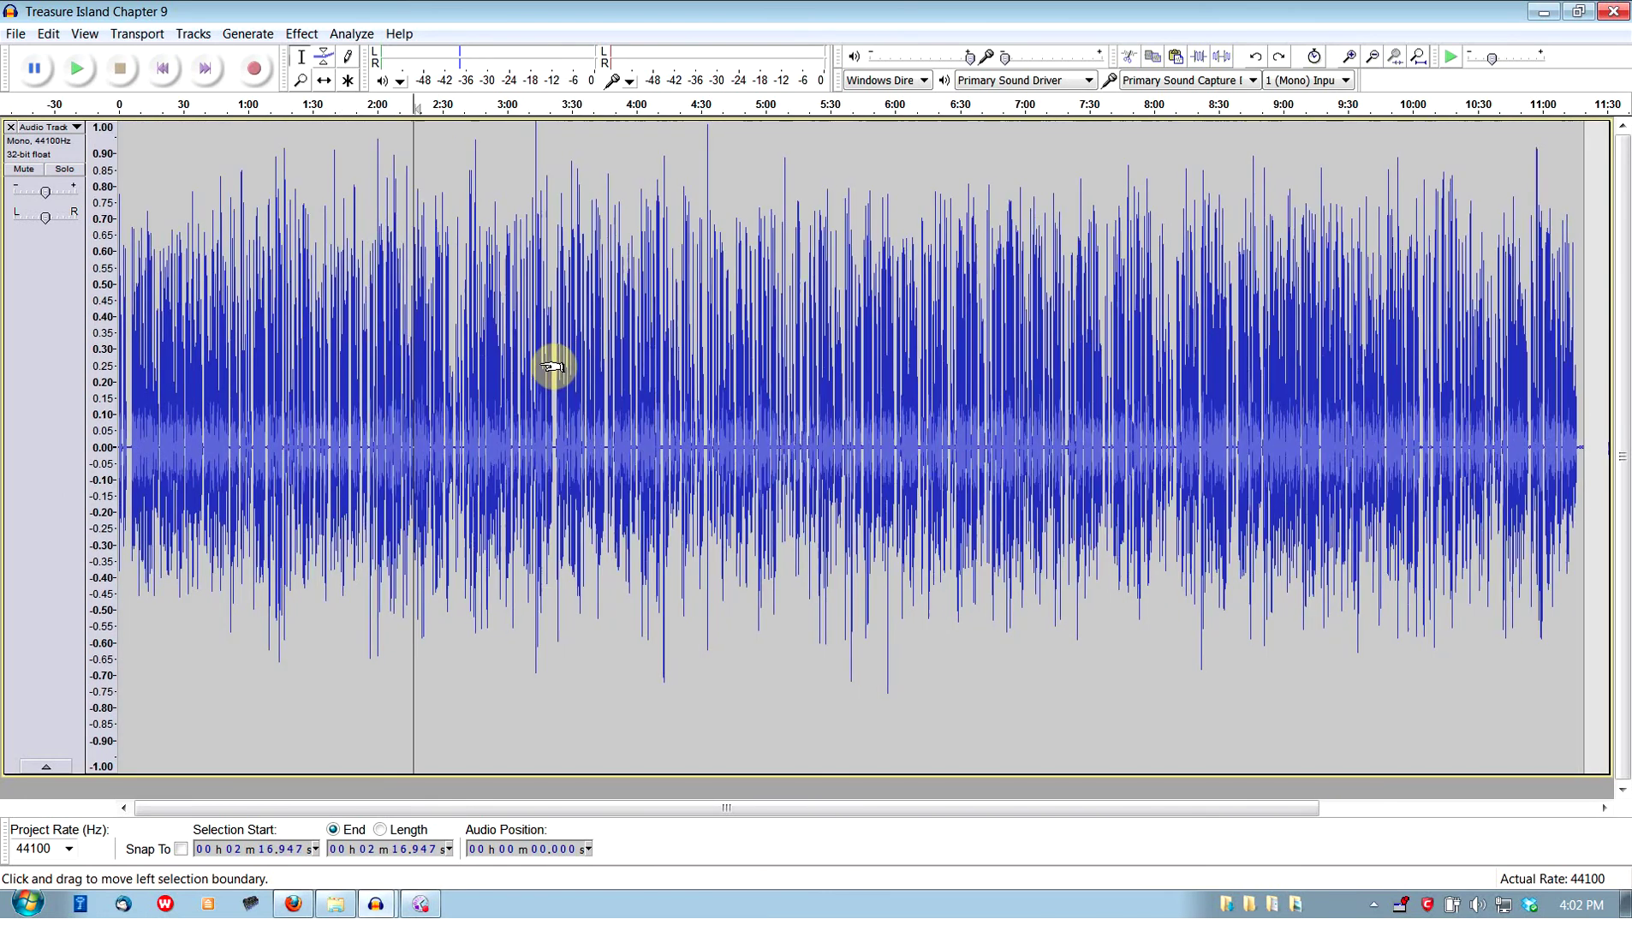
{"action": "key", "text": "ctrl+z"}
{"action": "key", "text": "ctrl+z"}
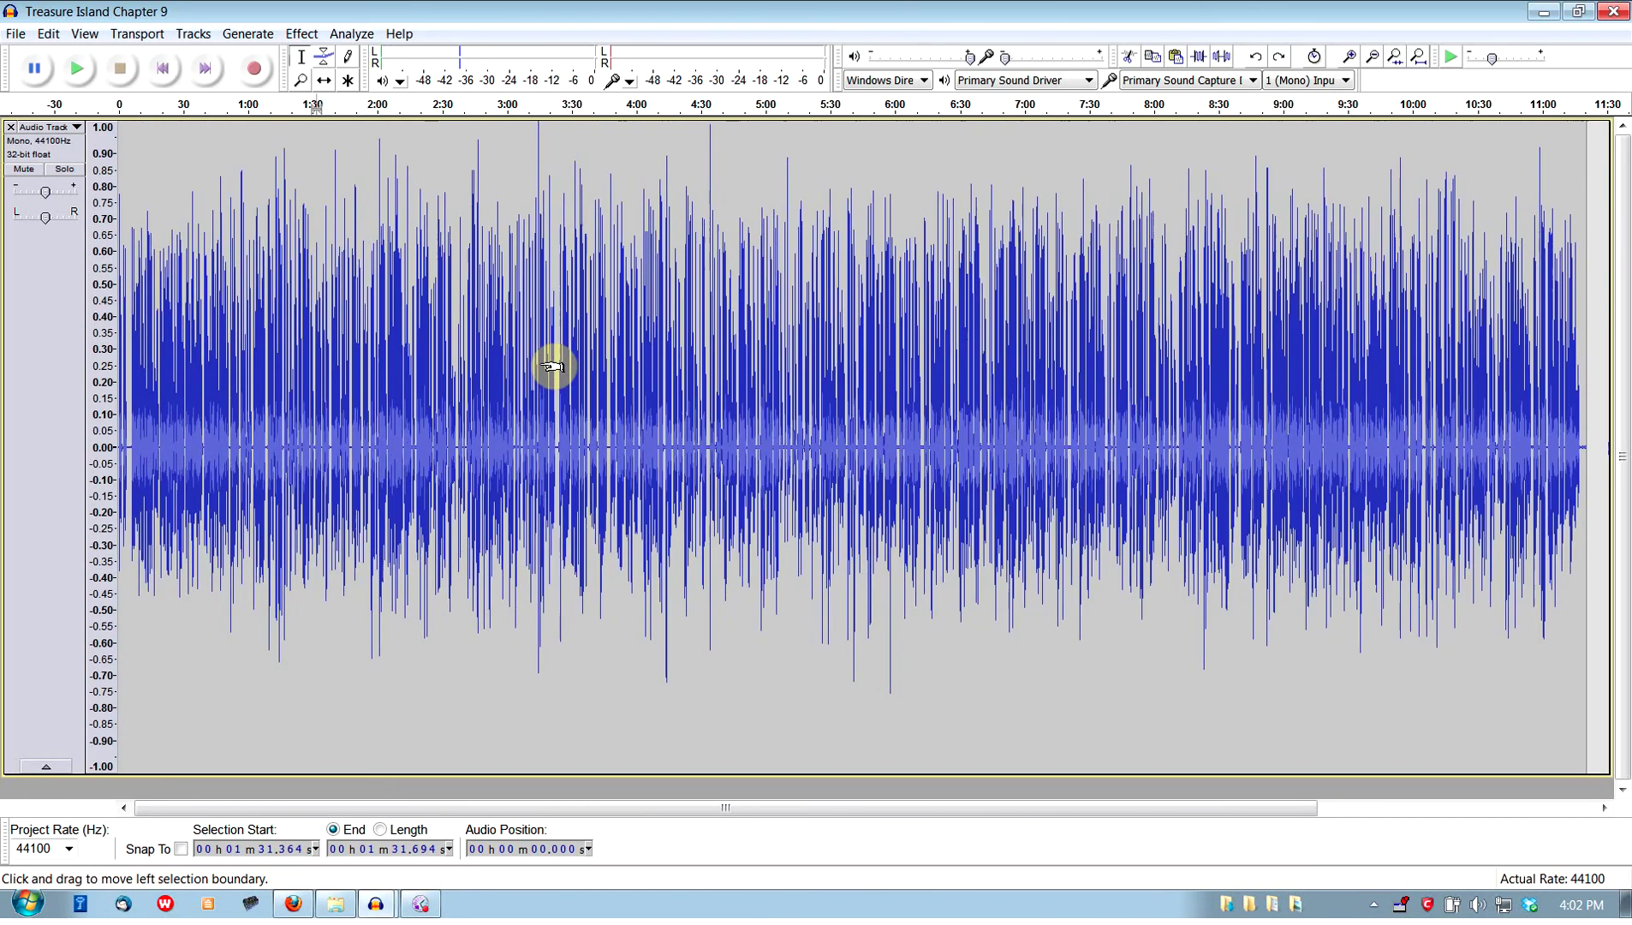
{"action": "key", "text": "ctrl+z"}
{"action": "key", "text": "ctrl+z"}
{"action": "key", "text": "ctrl+z"}
{"action": "key", "text": "ctrl+z"}
{"action": "key", "text": "ctrl+z"}
{"action": "key", "text": "ctrl+z"}
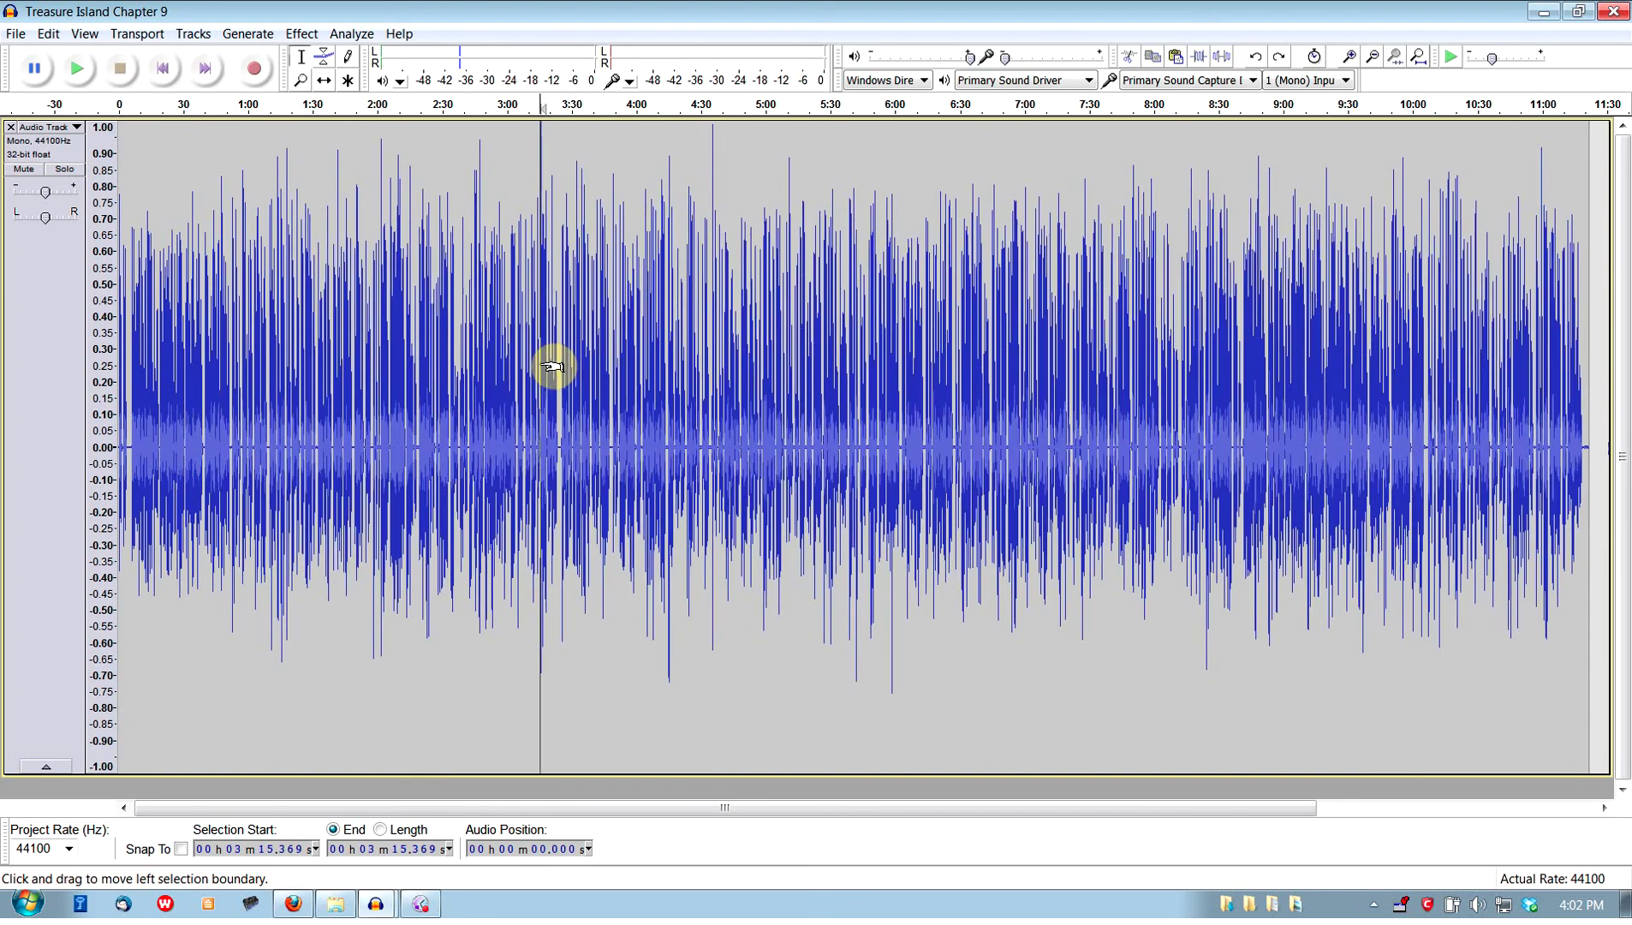
{"action": "left_click", "coordinate": [165, 67]}
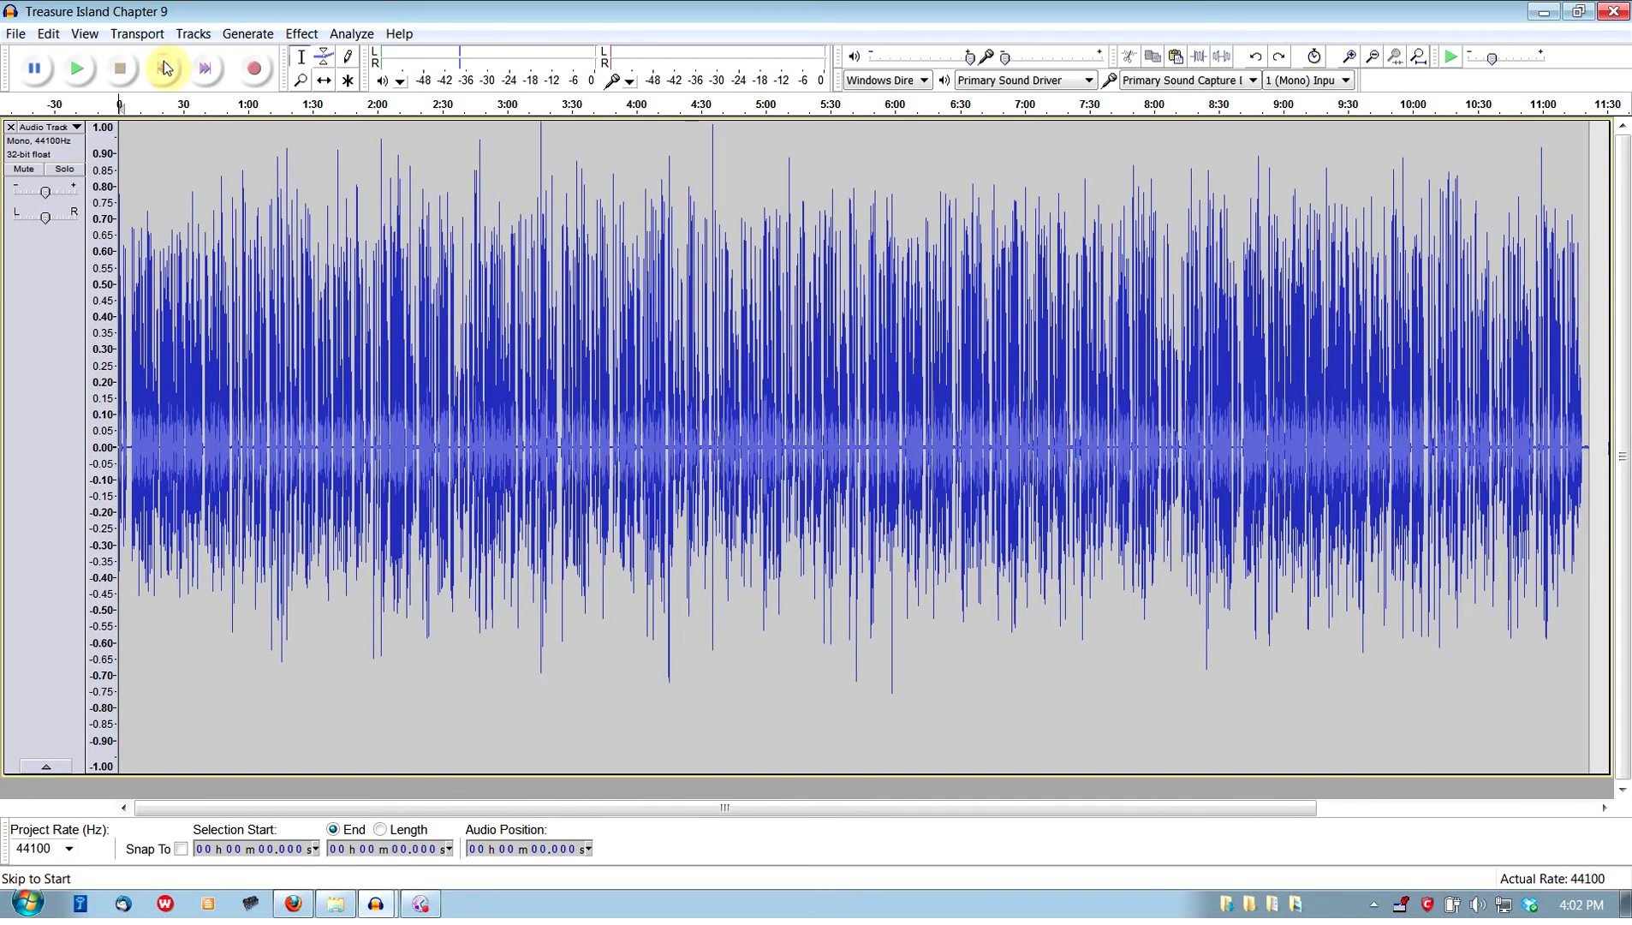
{"action": "key", "text": "ctrl+z"}
{"action": "key", "text": "ctrl+z"}
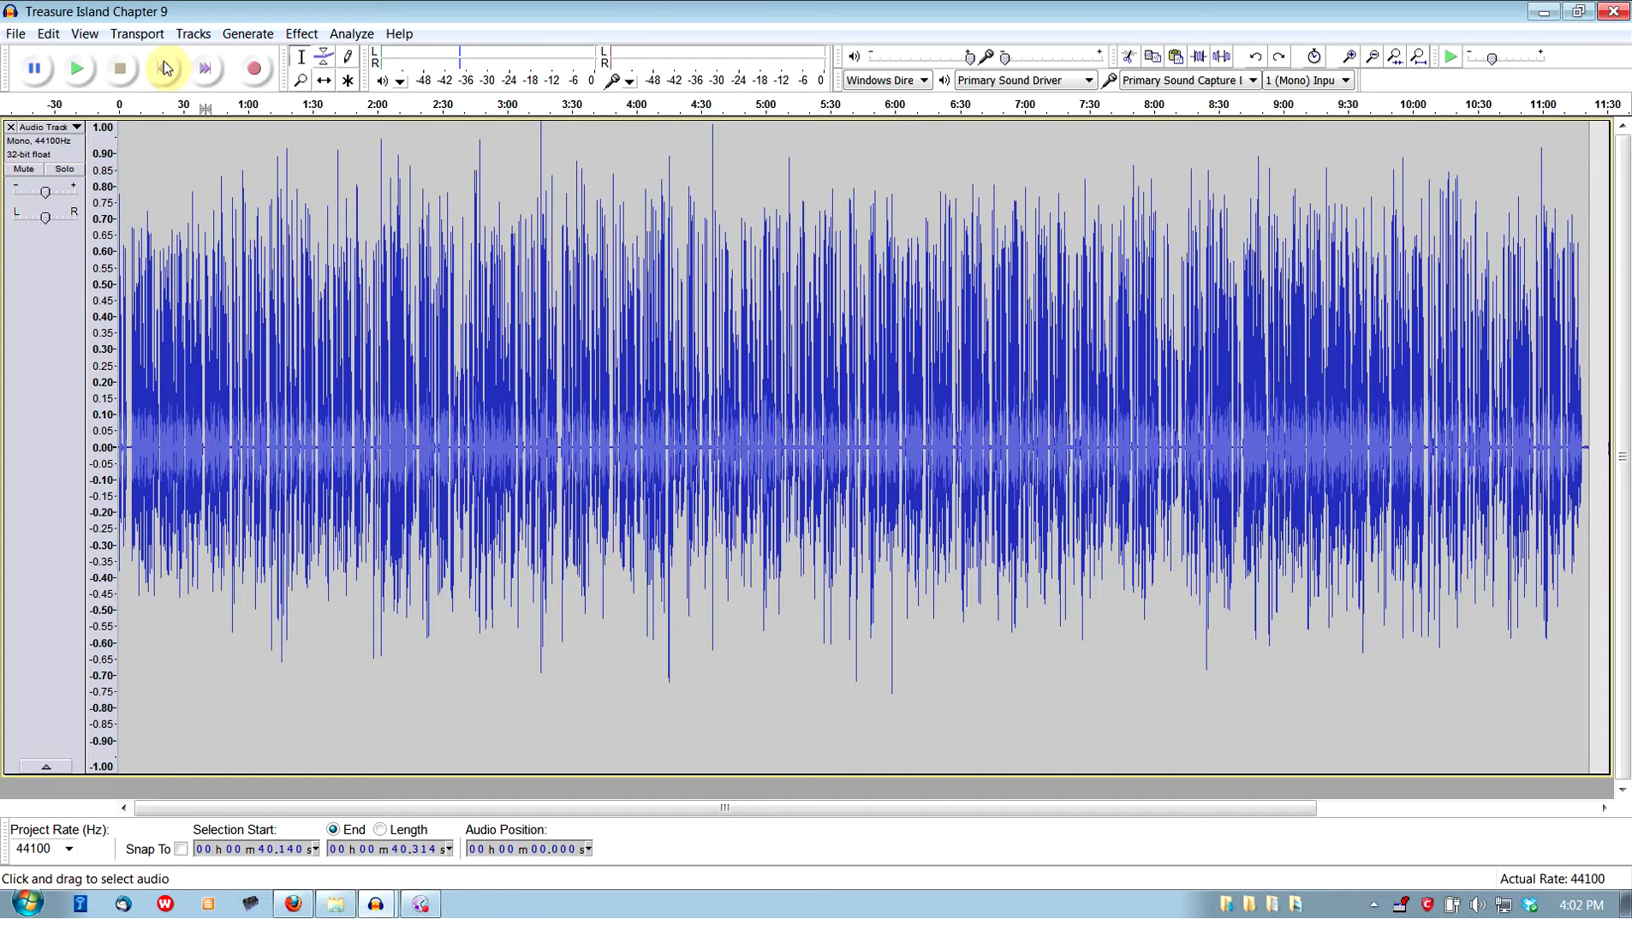
{"action": "key", "text": "ctrl+z"}
{"action": "key", "text": "ctrl+z"}
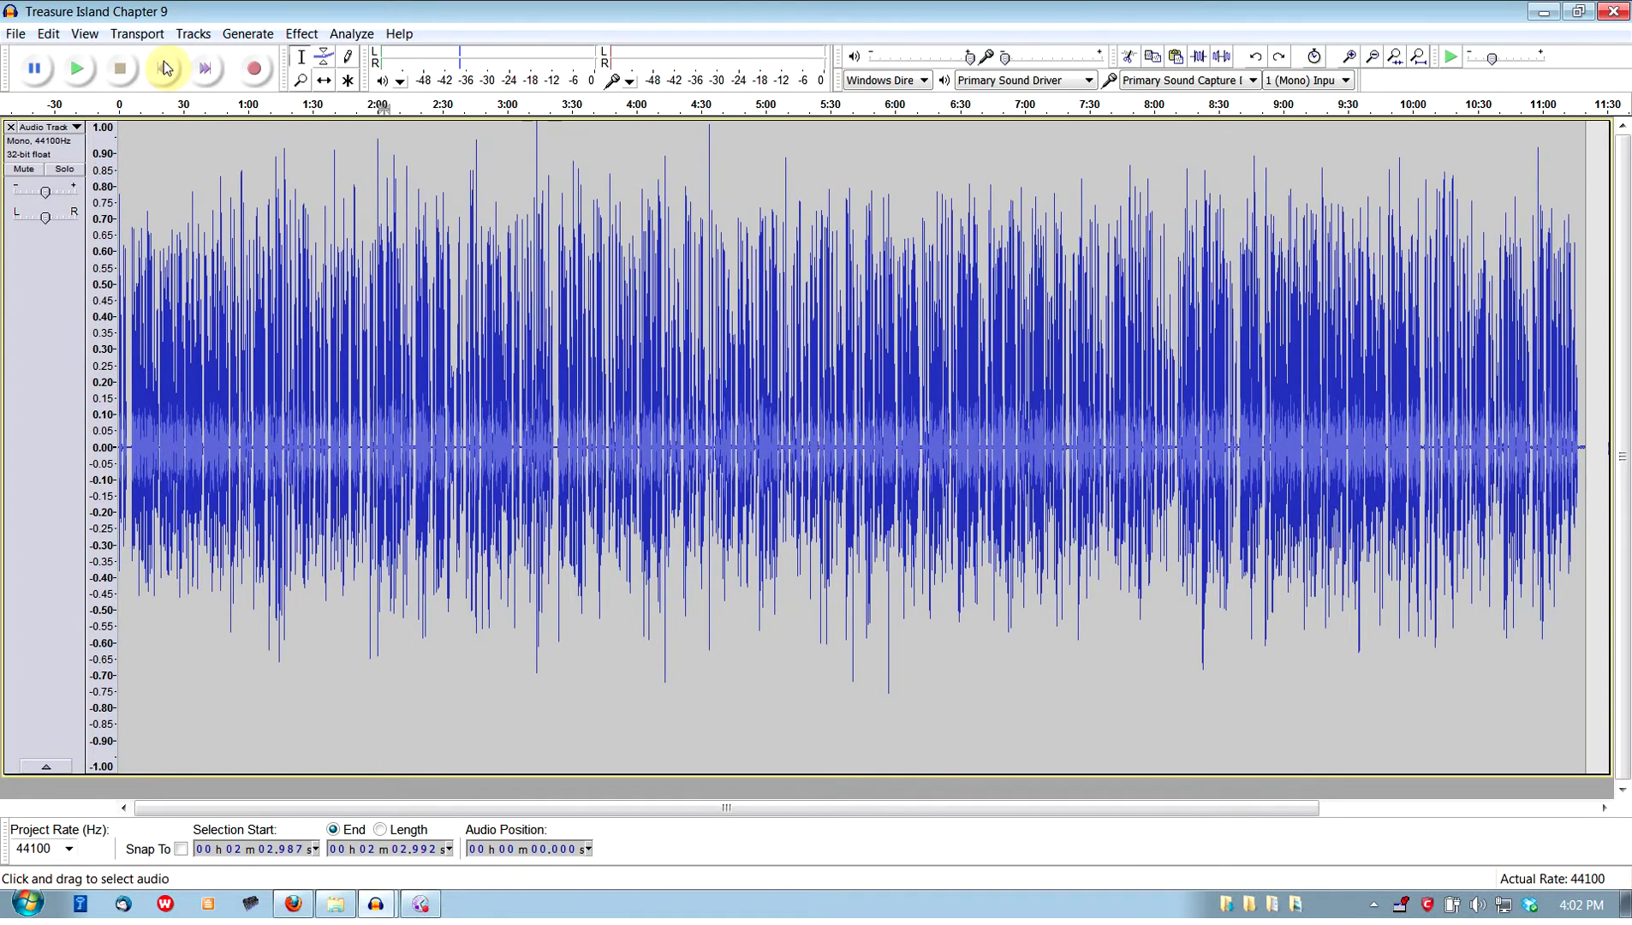
Zoom in around 2:02 and play the narration briefly from 2:02.536.
{"action": "scroll", "coordinate": [364, 309], "scroll_direction": "up", "scroll_amount": 5}
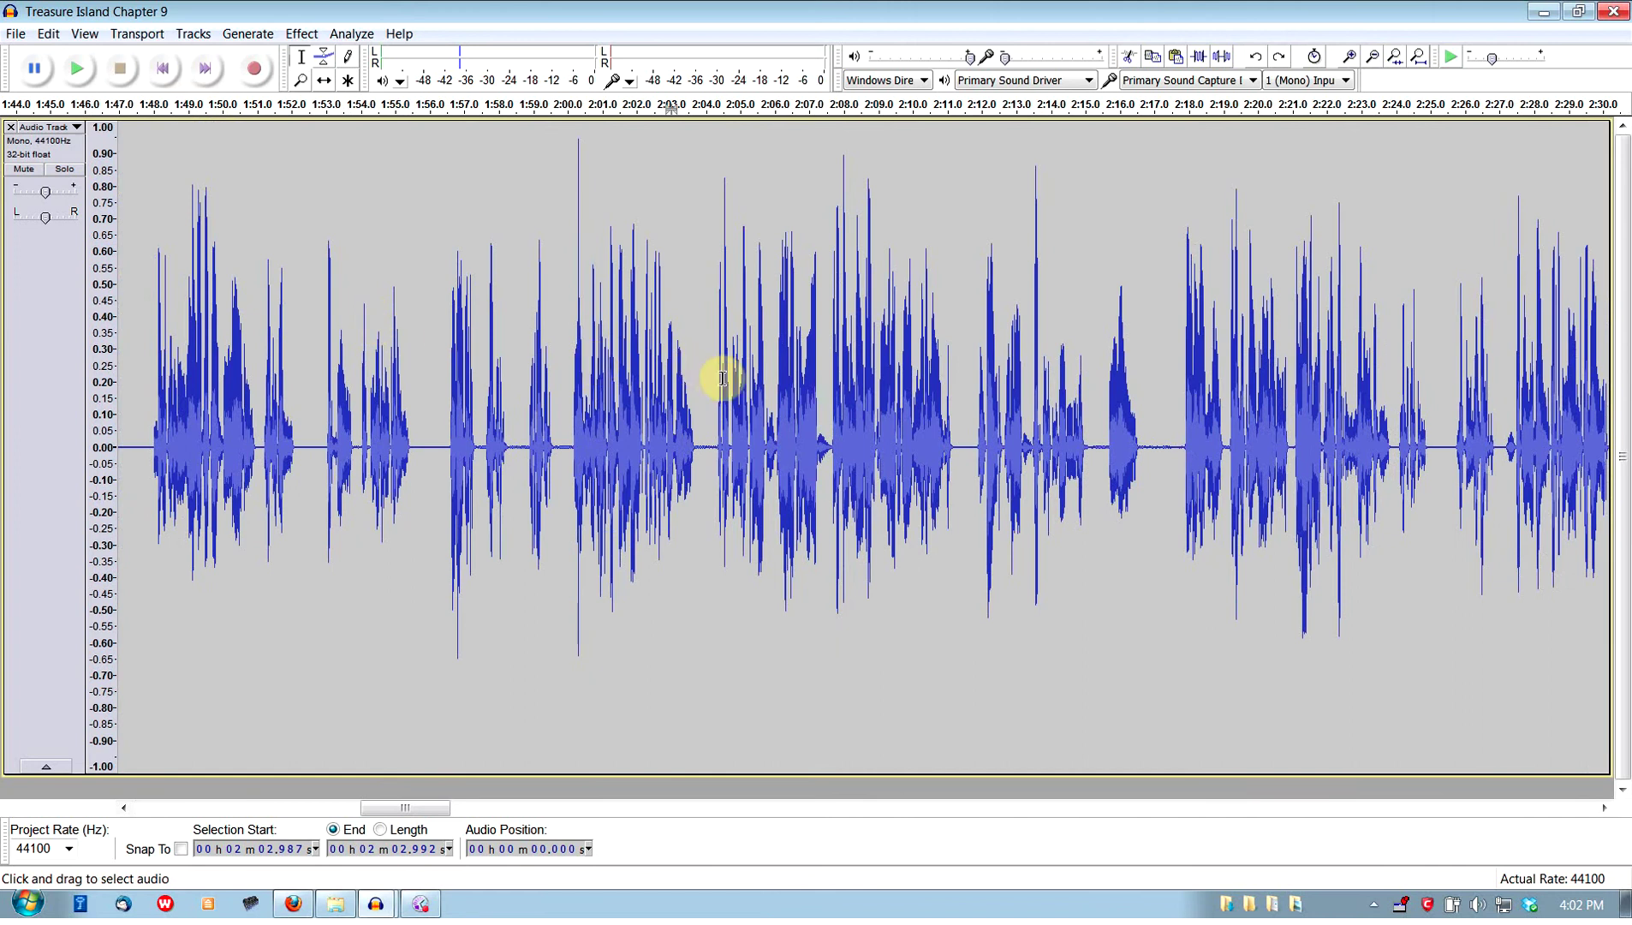
{"action": "scroll", "coordinate": [628, 385], "scroll_direction": "up", "scroll_amount": 2}
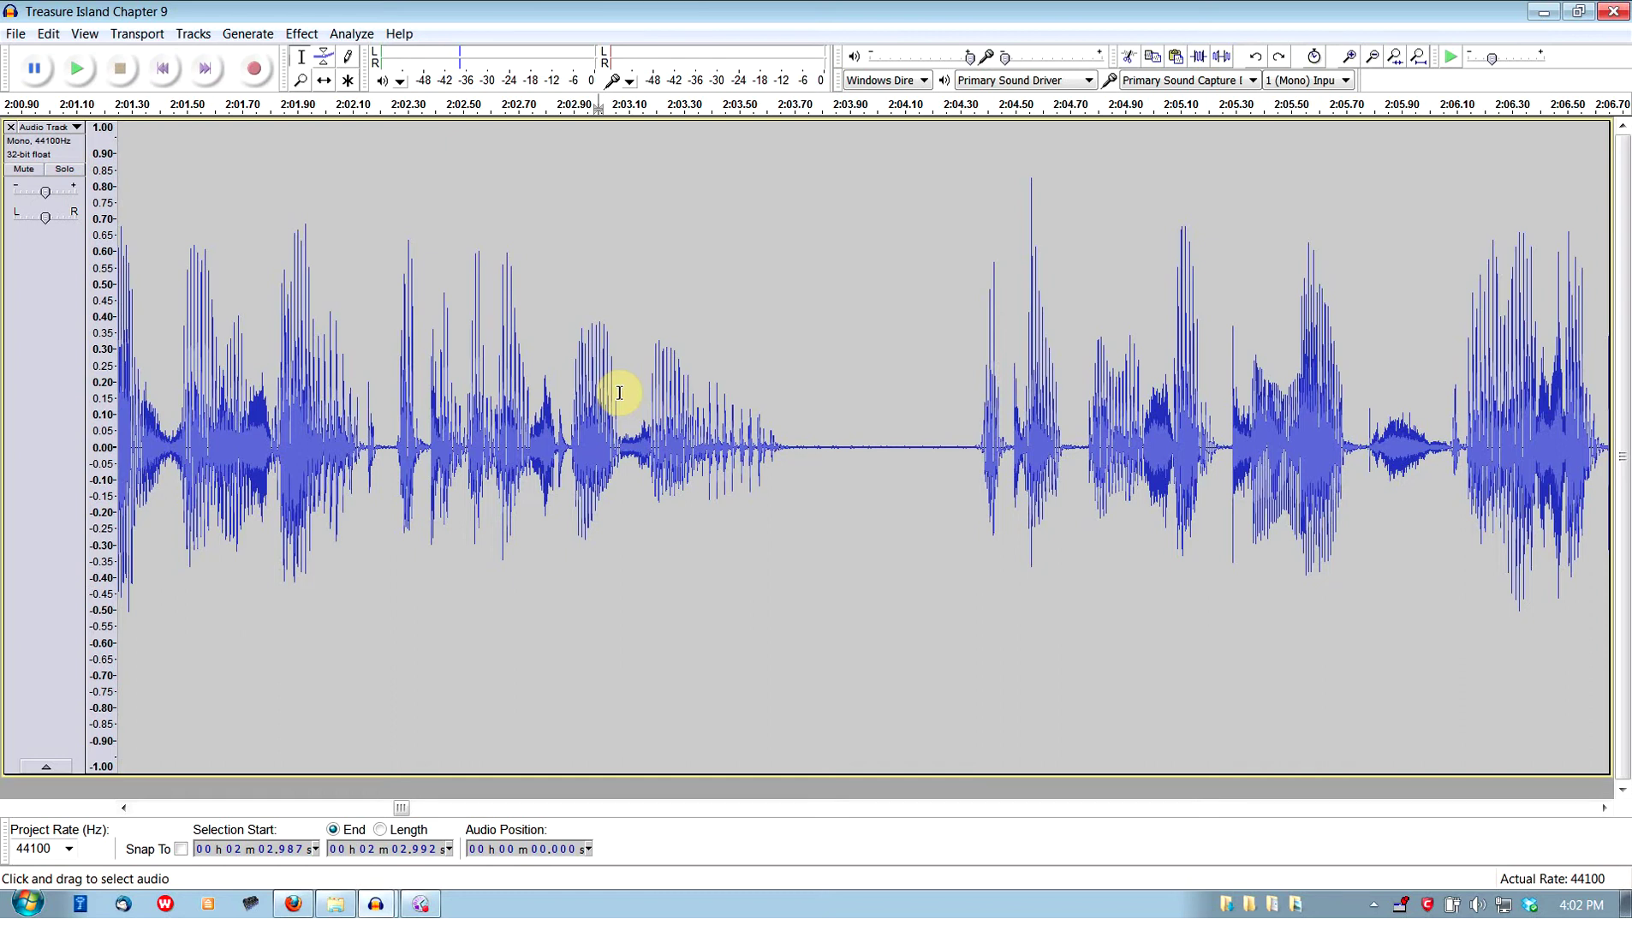
{"action": "scroll", "coordinate": [620, 393], "scroll_direction": "down", "scroll_amount": 4}
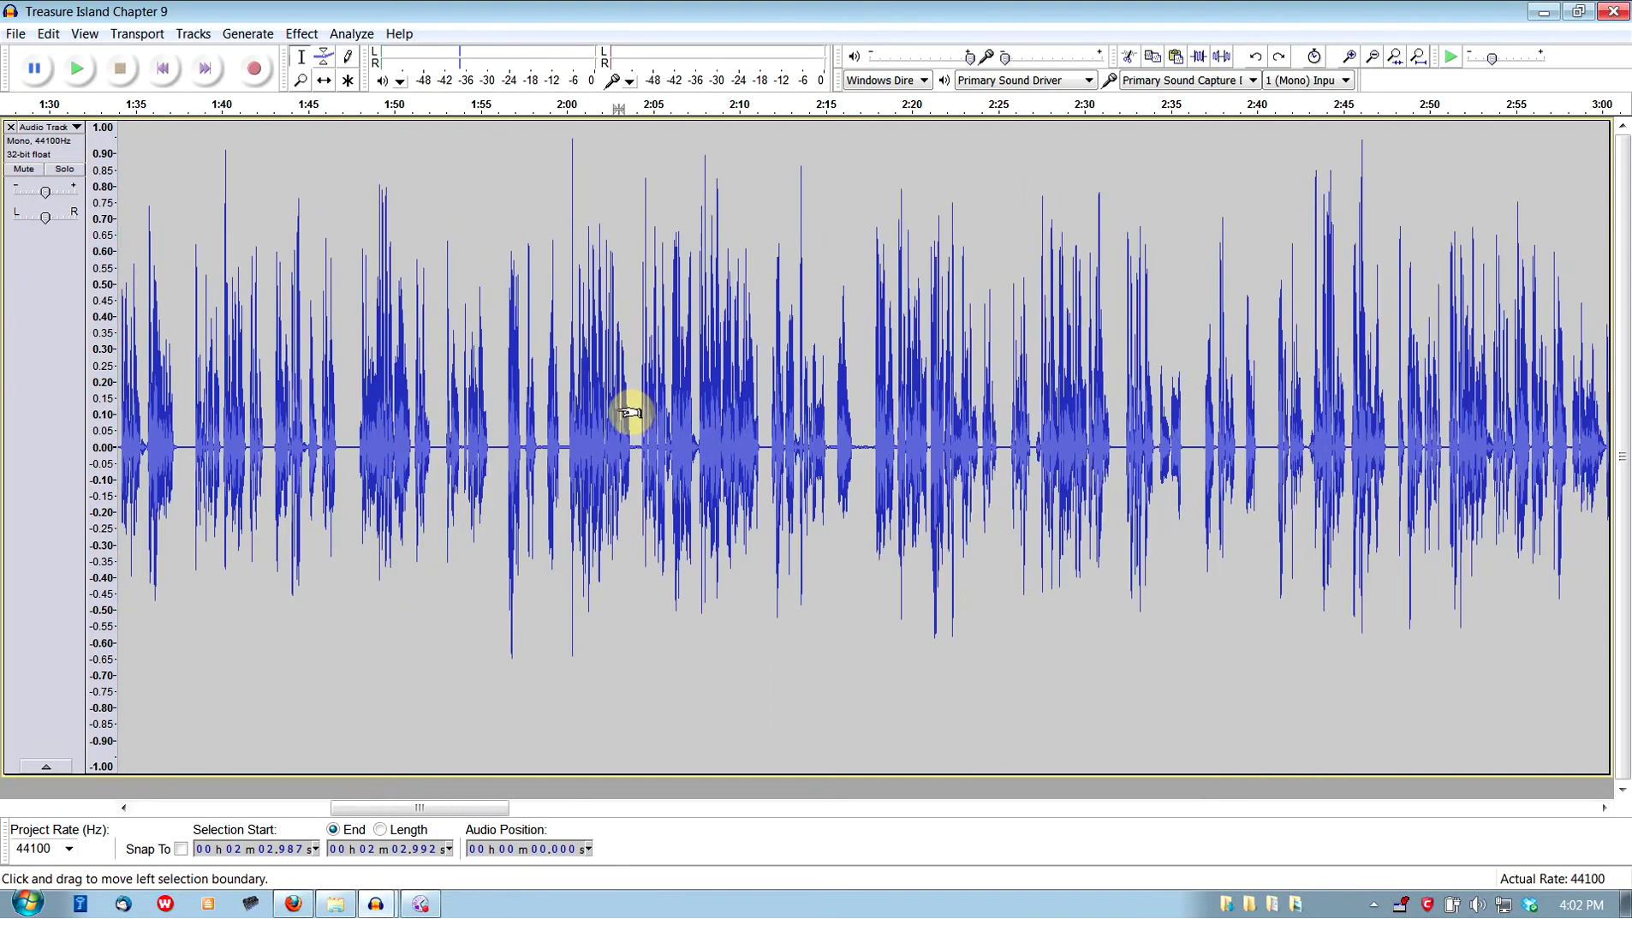
{"action": "scroll", "coordinate": [630, 412], "scroll_direction": "up", "scroll_amount": 4}
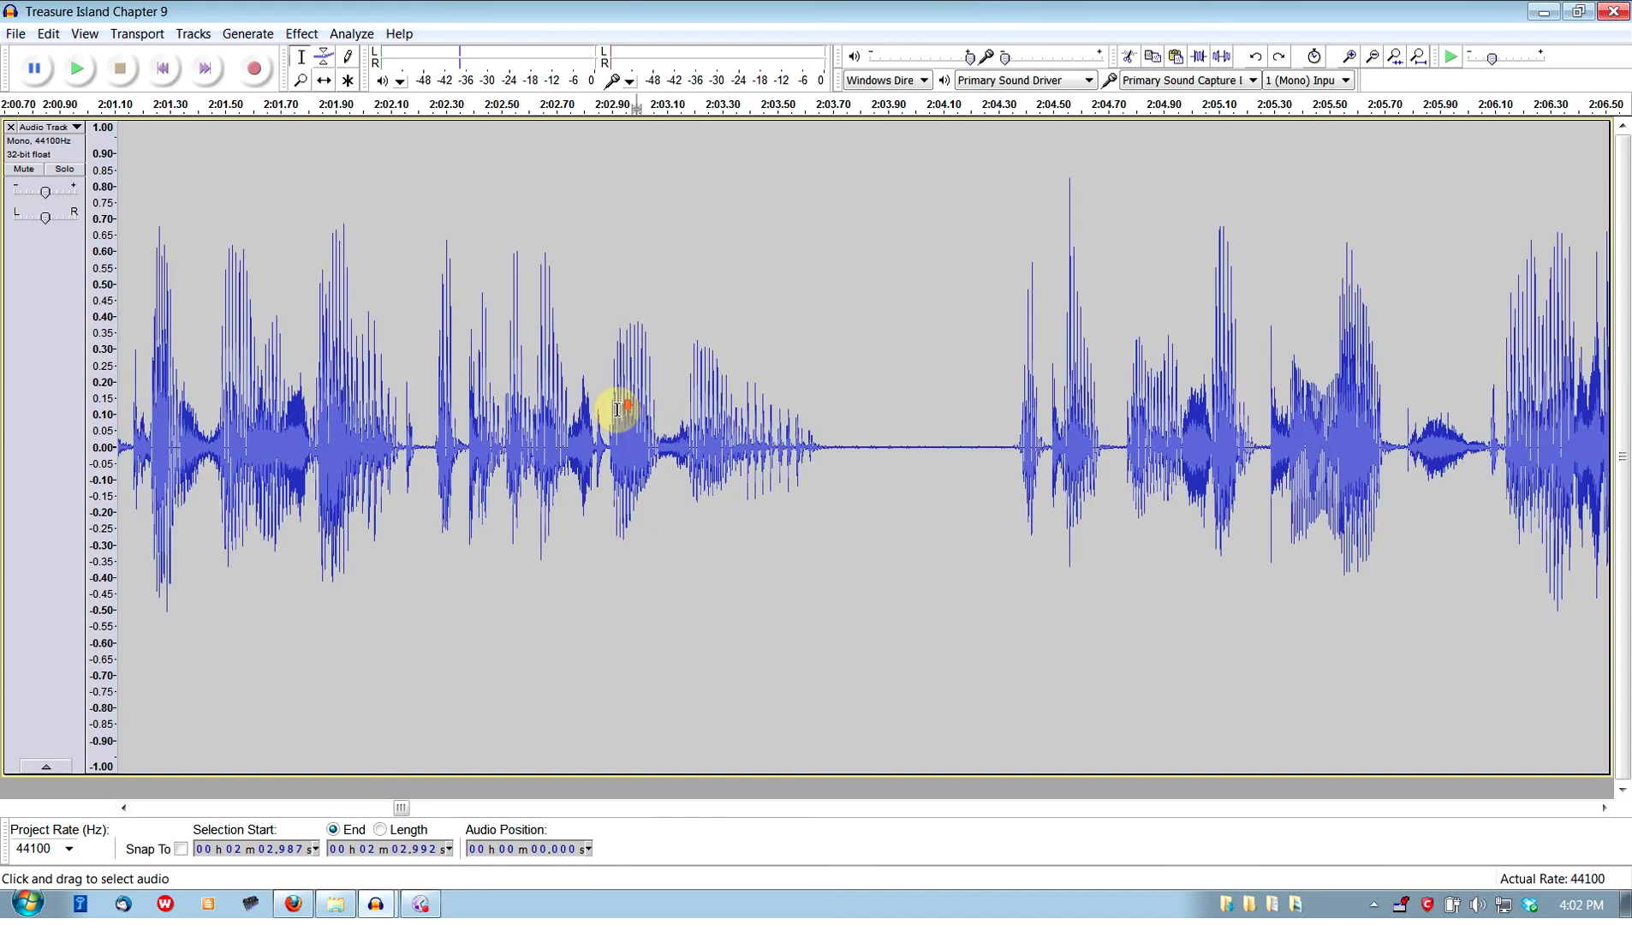
{"action": "left_click", "coordinate": [510, 370]}
{"action": "key", "text": "space"}
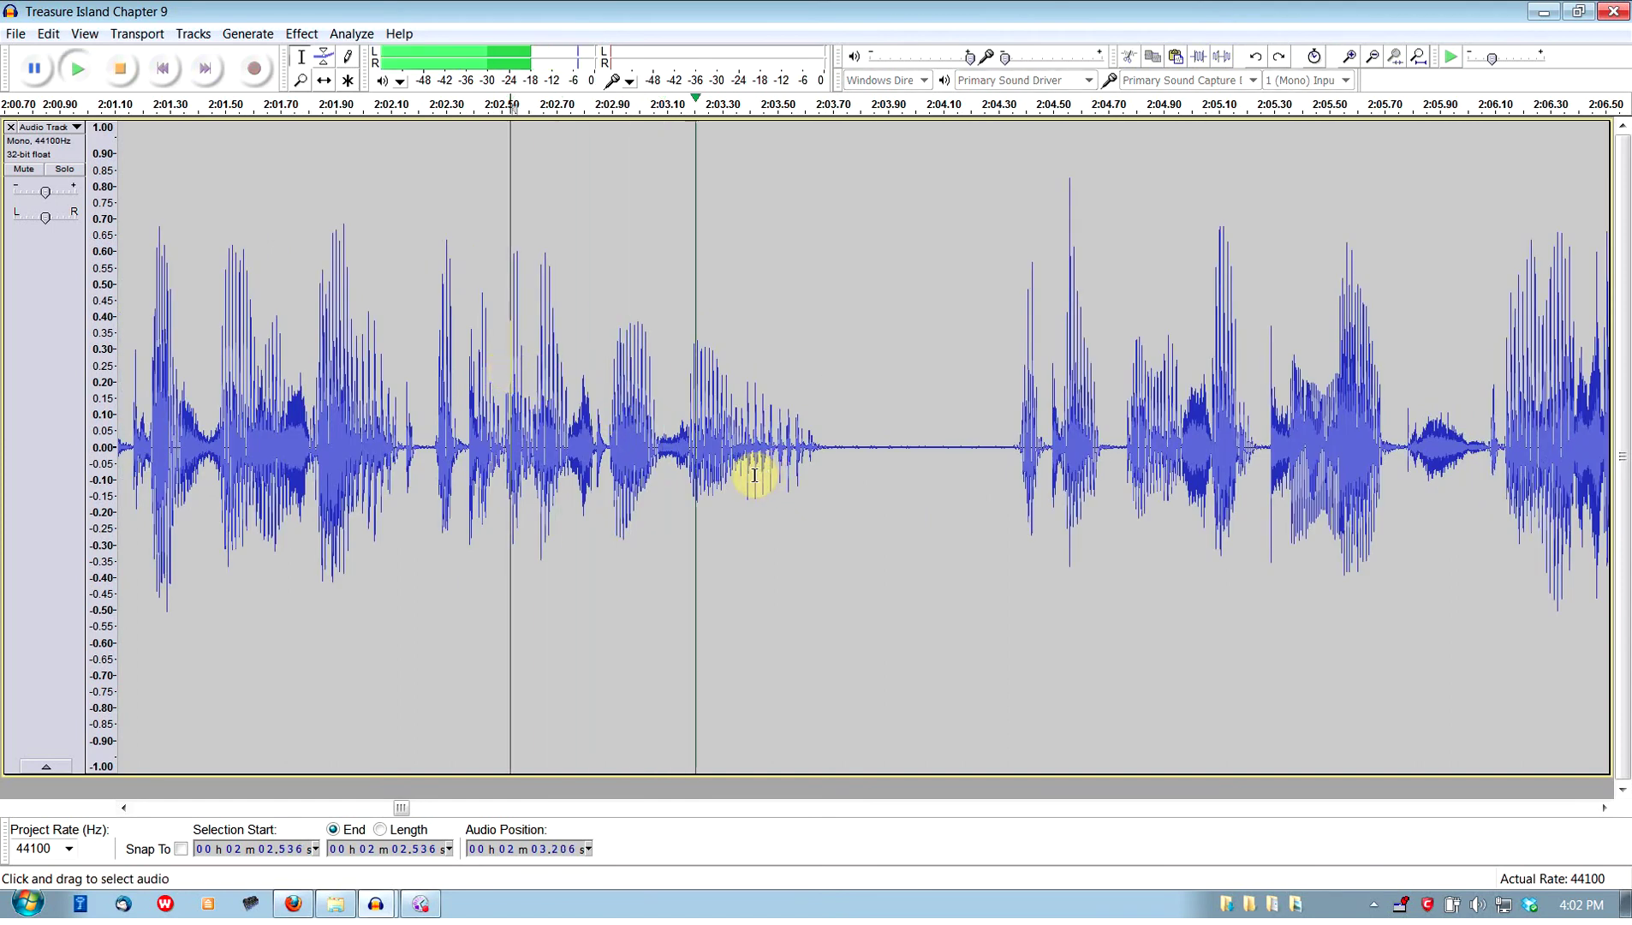
{"action": "key", "text": "space"}
Select and play 2:02.893–2:03.053, then mark 2:02.942 after trying a tiny slice.
{"action": "scroll", "coordinate": [642, 412], "scroll_direction": "up", "scroll_amount": 3}
{"action": "left_click_drag", "start_coordinate": [380, 372], "coordinate": [734, 282]}
{"action": "scroll", "coordinate": [605, 324], "scroll_direction": "up", "scroll_amount": 1}
{"action": "key", "text": "space"}
{"action": "scroll", "coordinate": [633, 347], "scroll_direction": "up", "scroll_amount": 3}
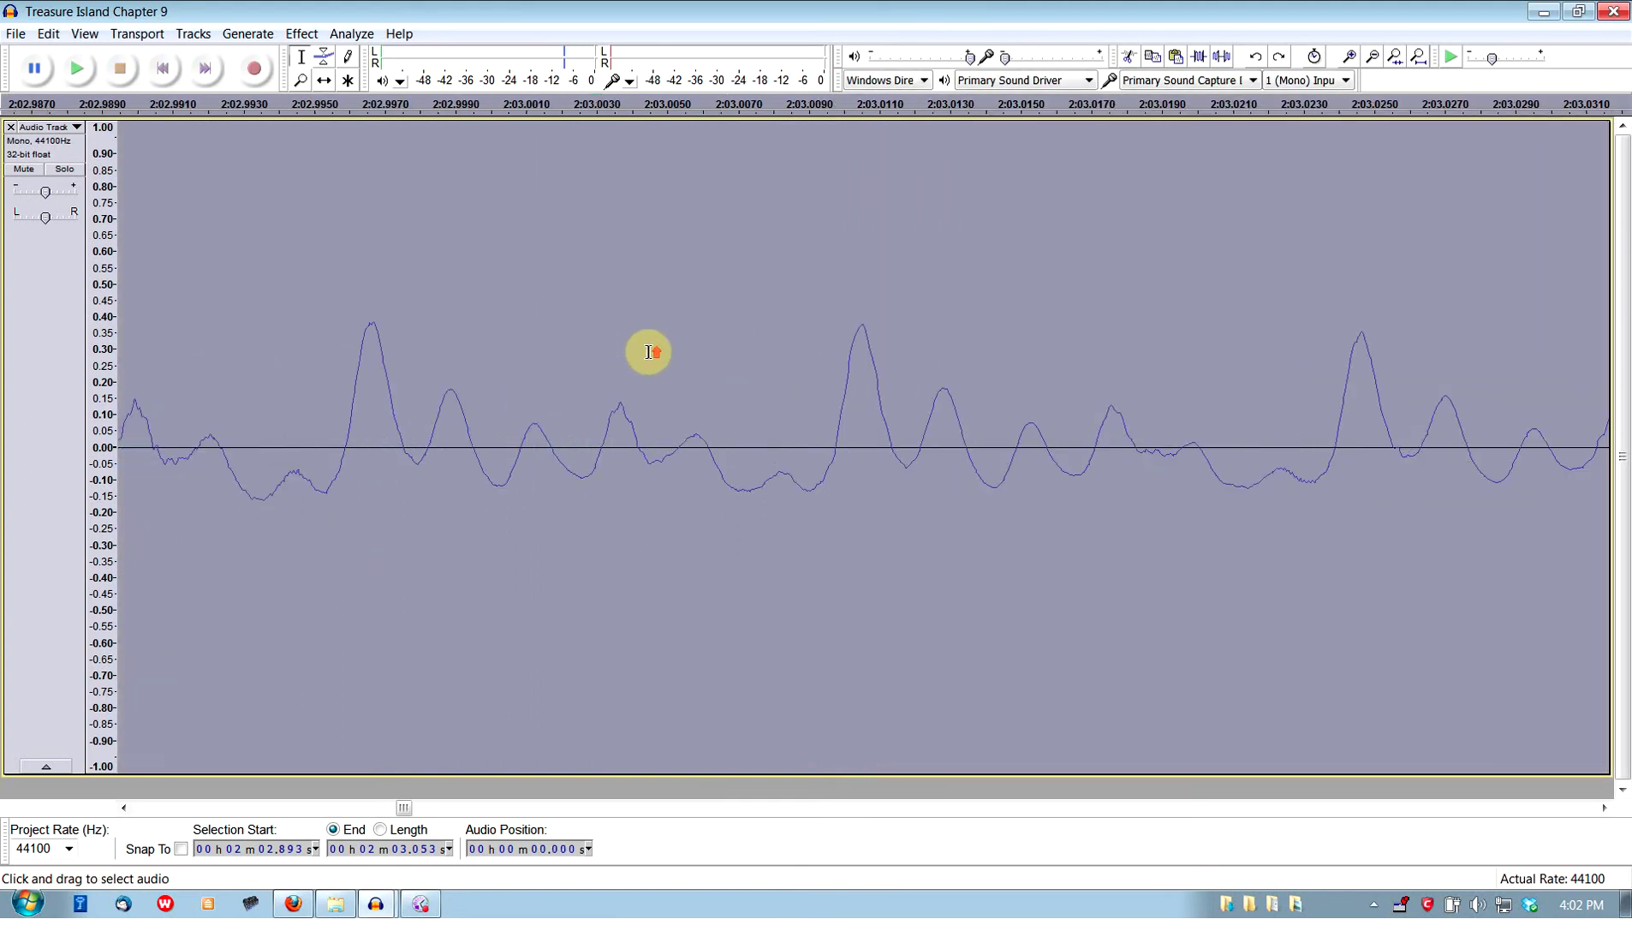
{"action": "scroll", "coordinate": [784, 410], "scroll_direction": "down", "scroll_amount": 3}
{"action": "scroll", "coordinate": [794, 413], "scroll_direction": "up", "scroll_amount": 2}
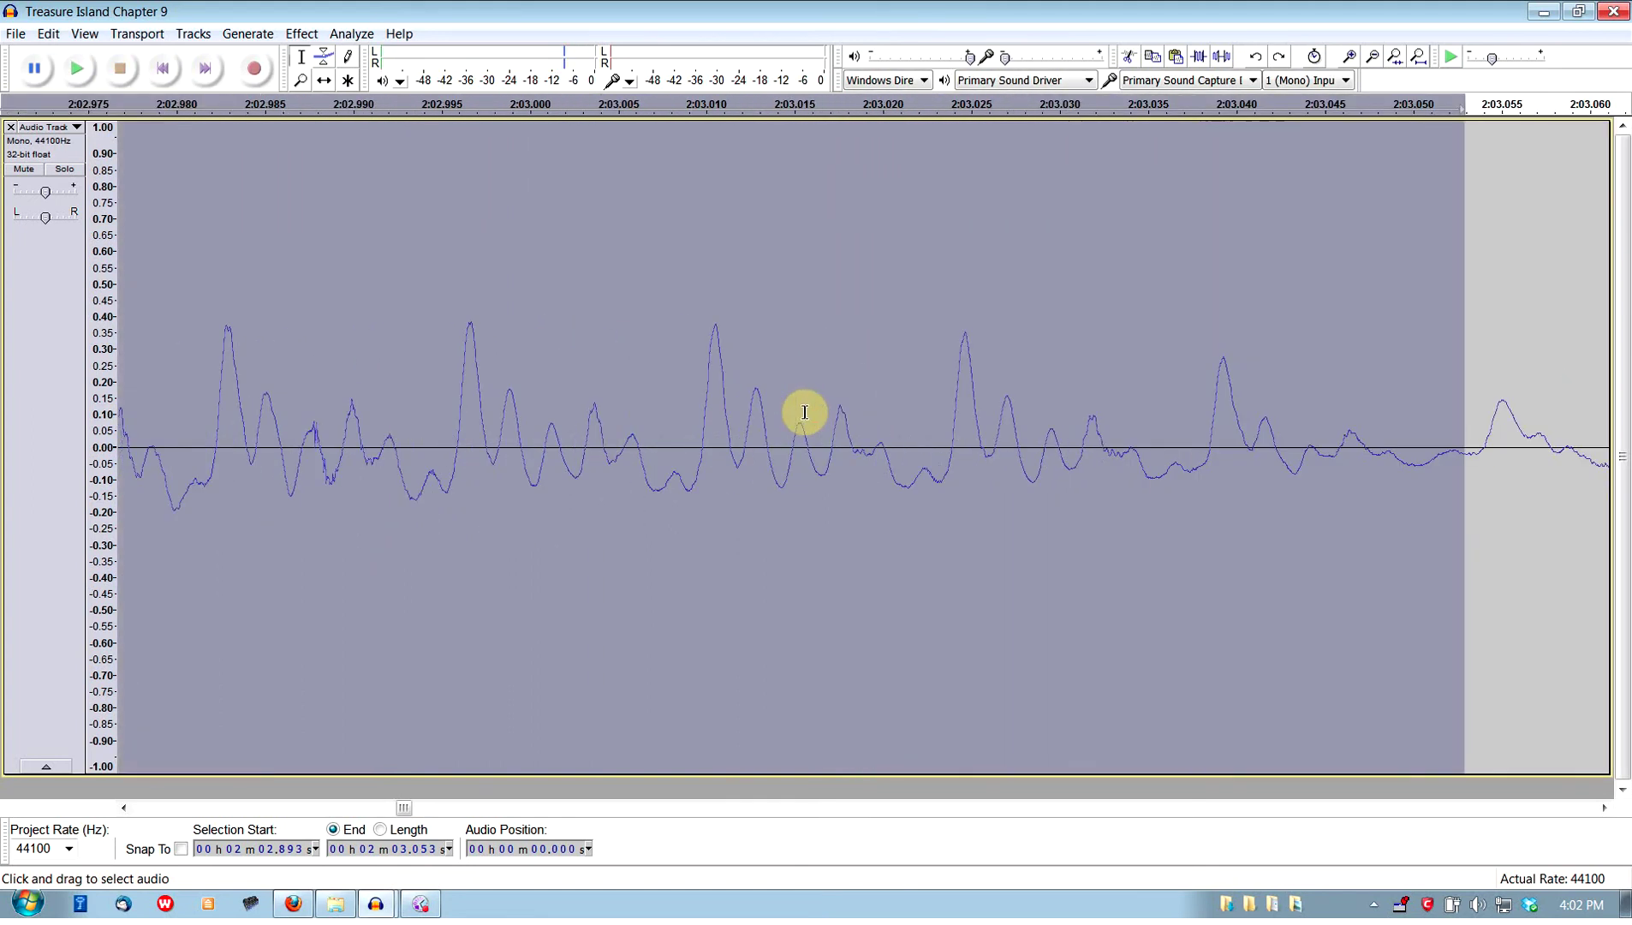
{"action": "scroll", "coordinate": [775, 415], "scroll_direction": "down", "scroll_amount": 1}
{"action": "left_click_drag", "start_coordinate": [513, 390], "coordinate": [597, 392]}
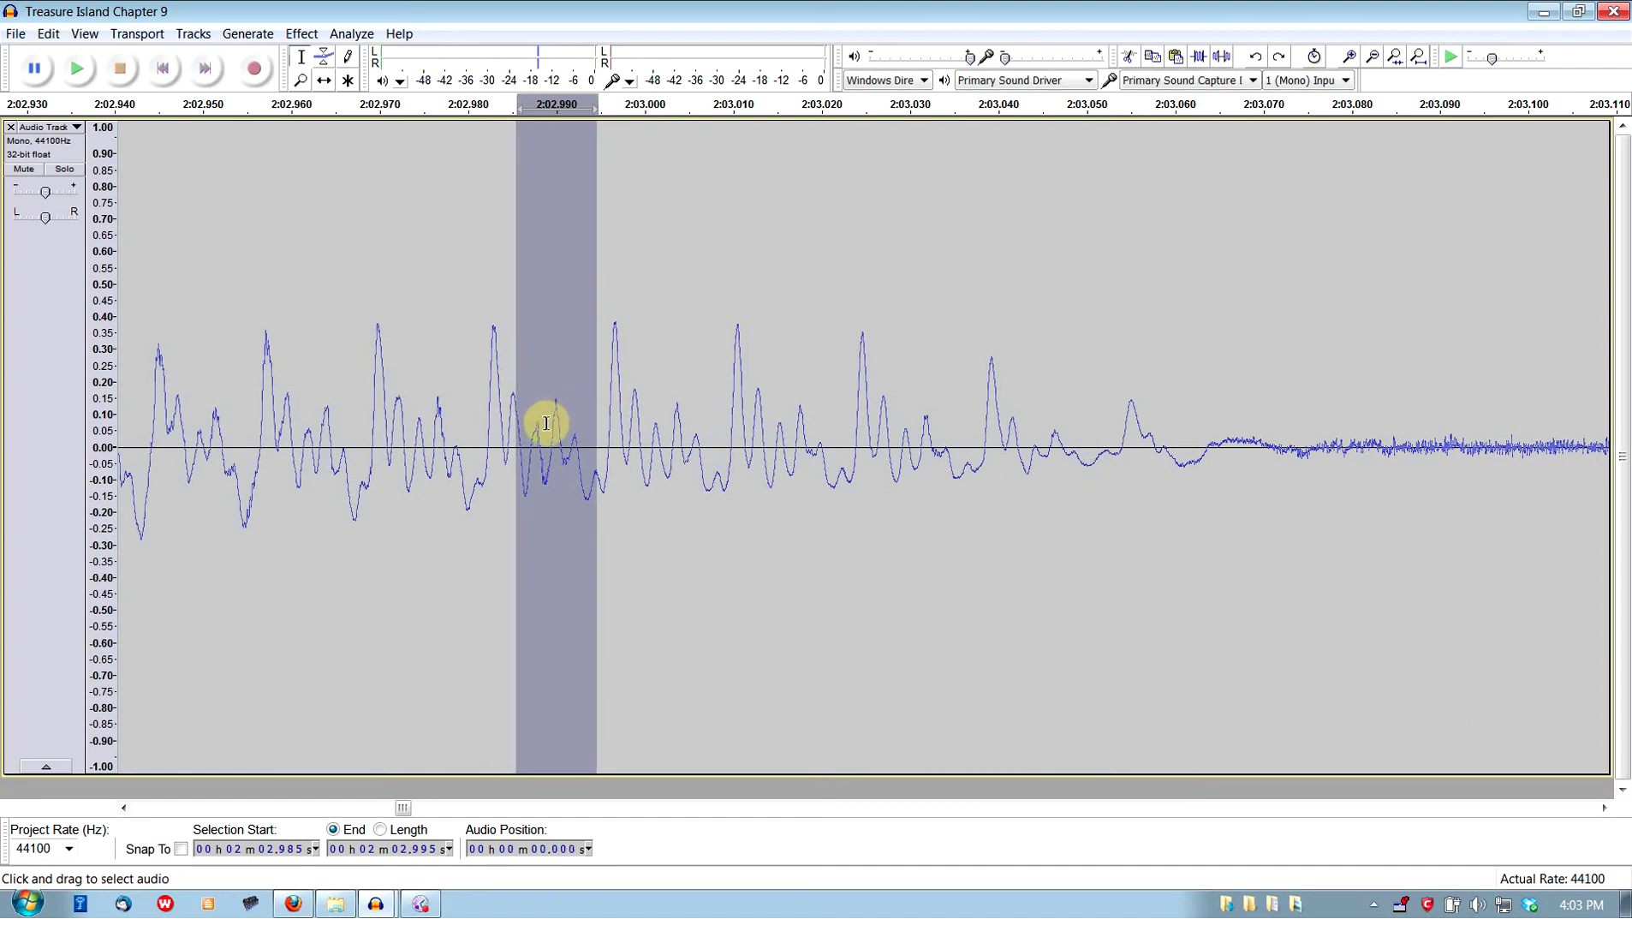
{"action": "scroll", "coordinate": [543, 422], "scroll_direction": "down", "scroll_amount": 2}
{"action": "left_click", "coordinate": [452, 380]}
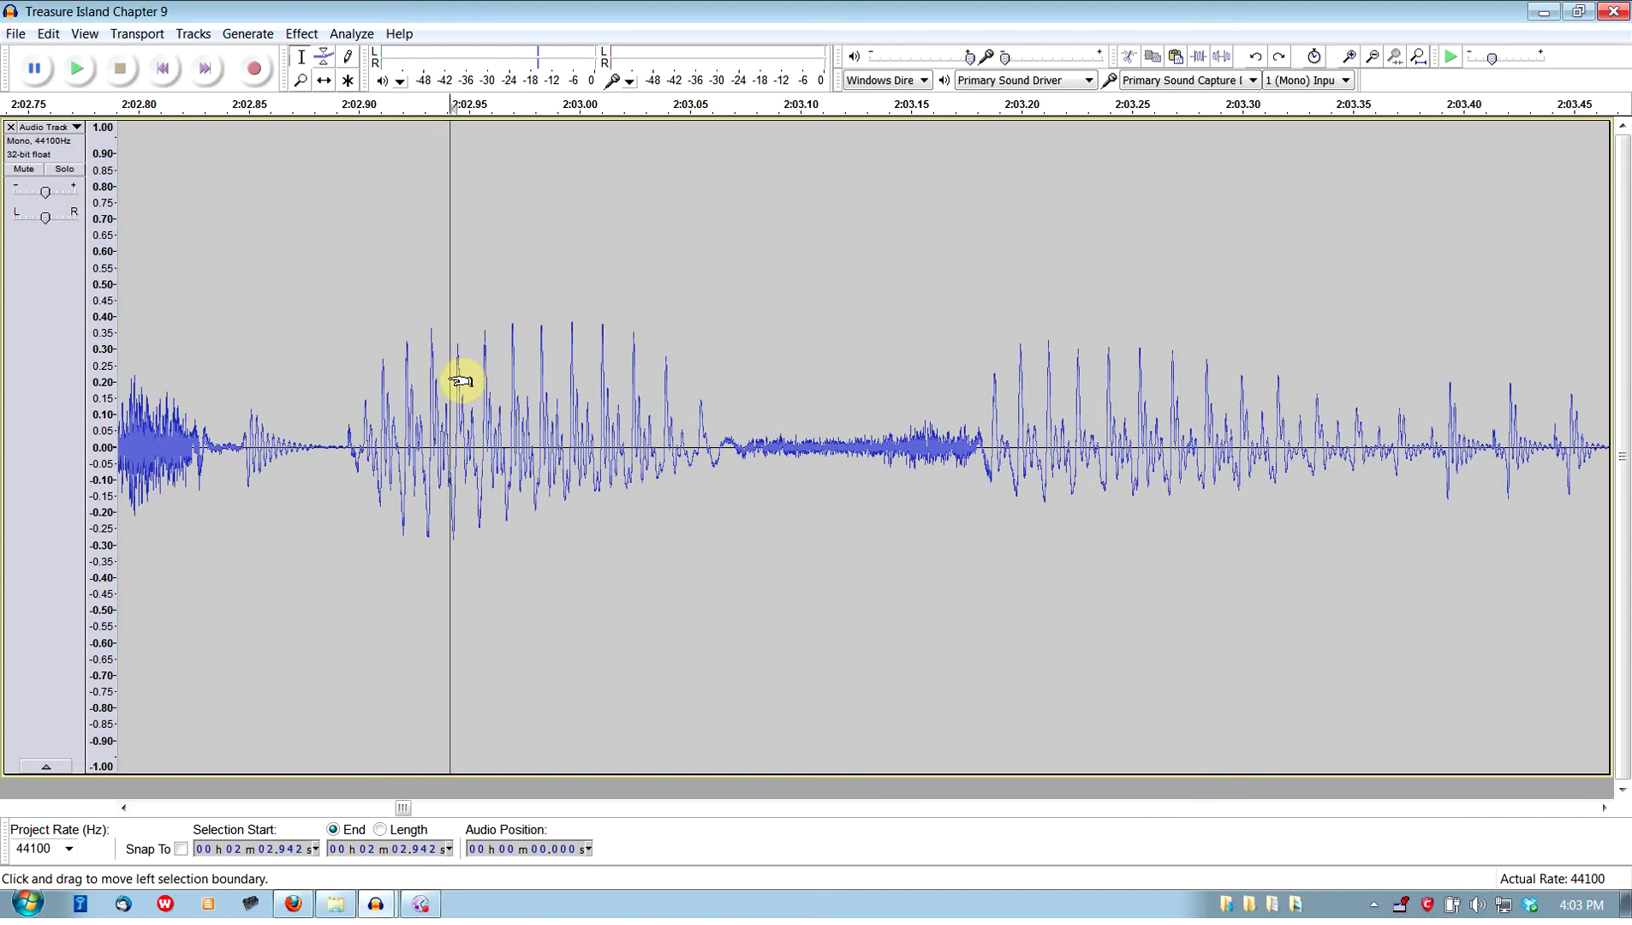
Play a short stretch of narration starting at 2:02.597.
{"action": "scroll", "coordinate": [460, 380], "scroll_direction": "down", "scroll_amount": 5}
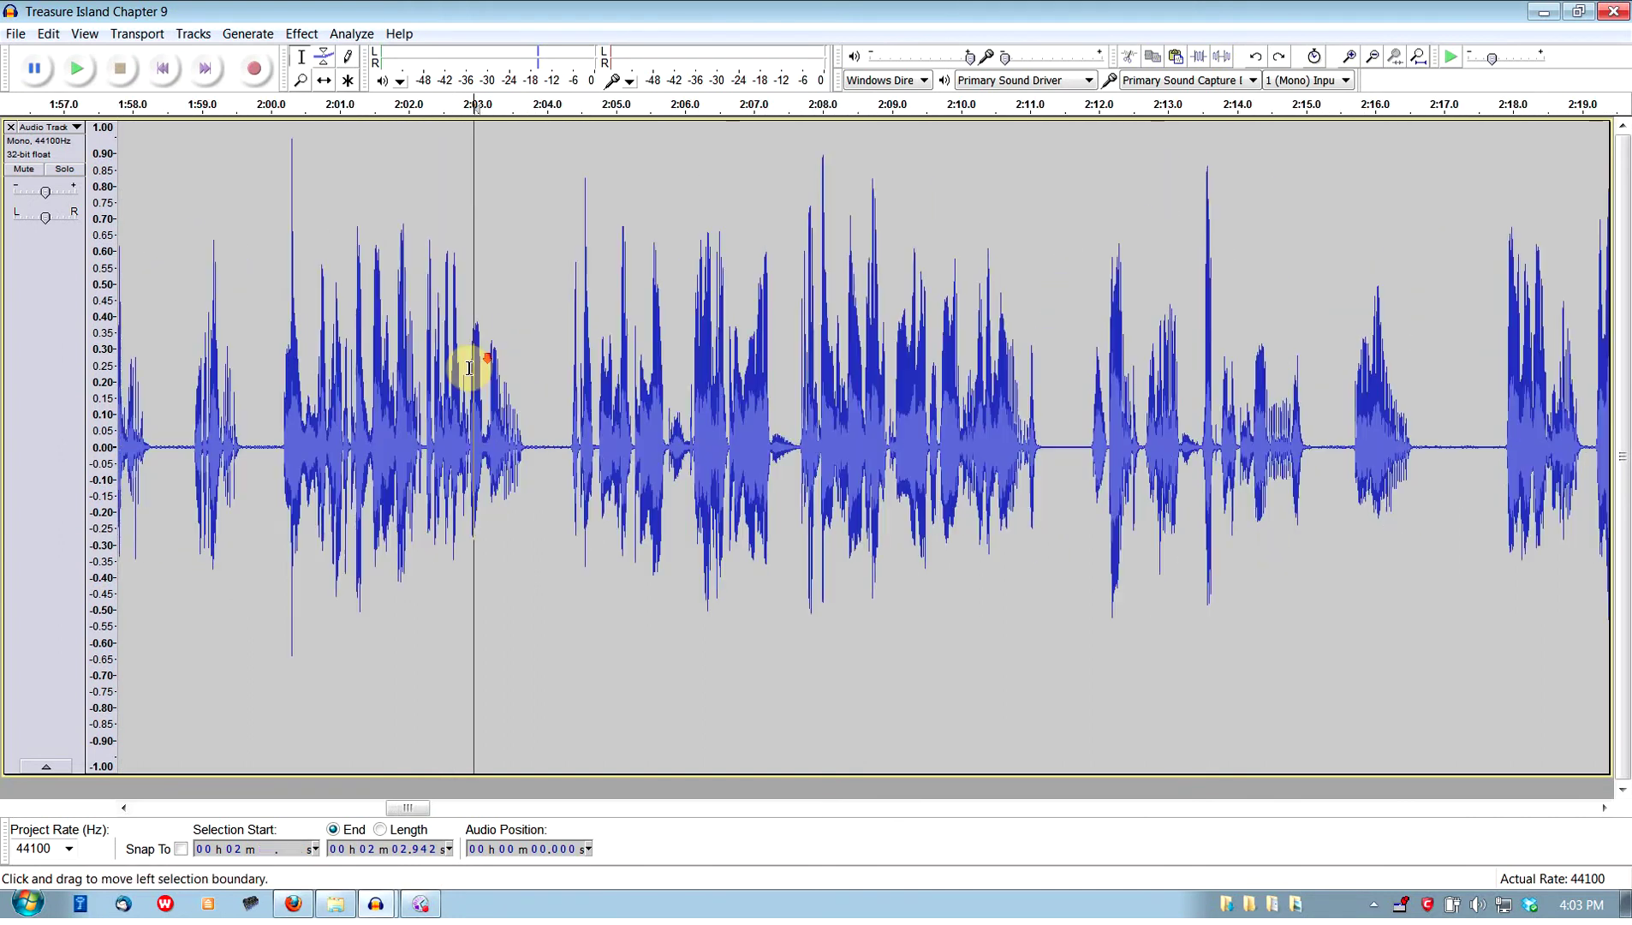
{"action": "left_click", "coordinate": [450, 355]}
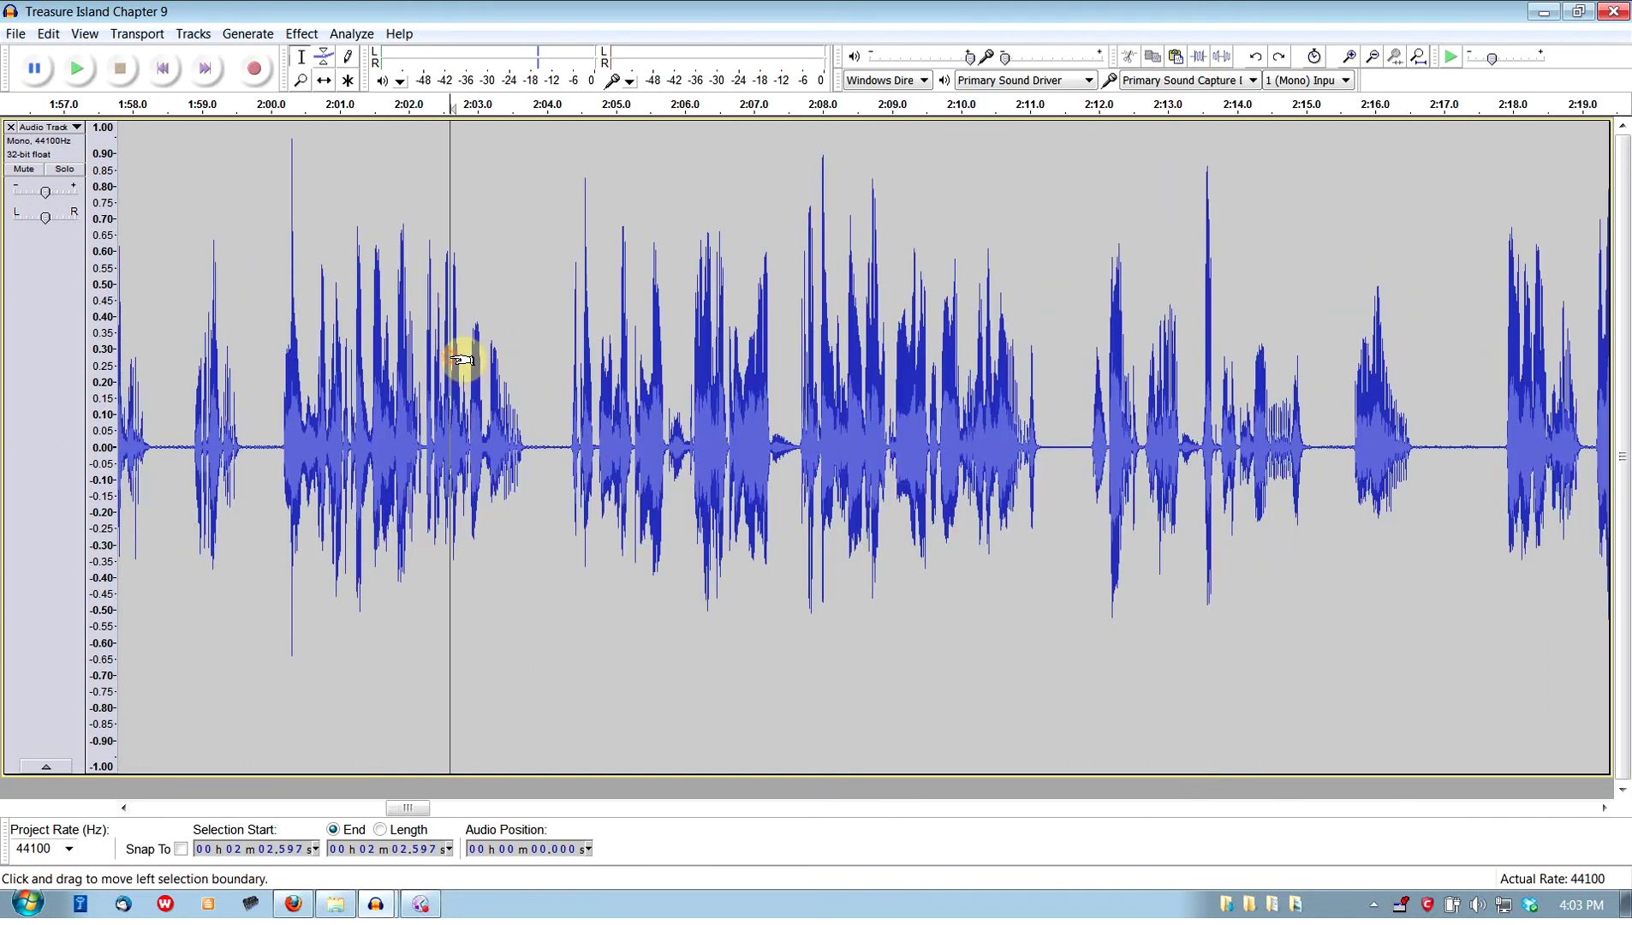
{"action": "key", "text": "space"}
{"action": "scroll", "coordinate": [462, 360], "scroll_direction": "up", "scroll_amount": 5}
{"action": "key", "text": "space"}
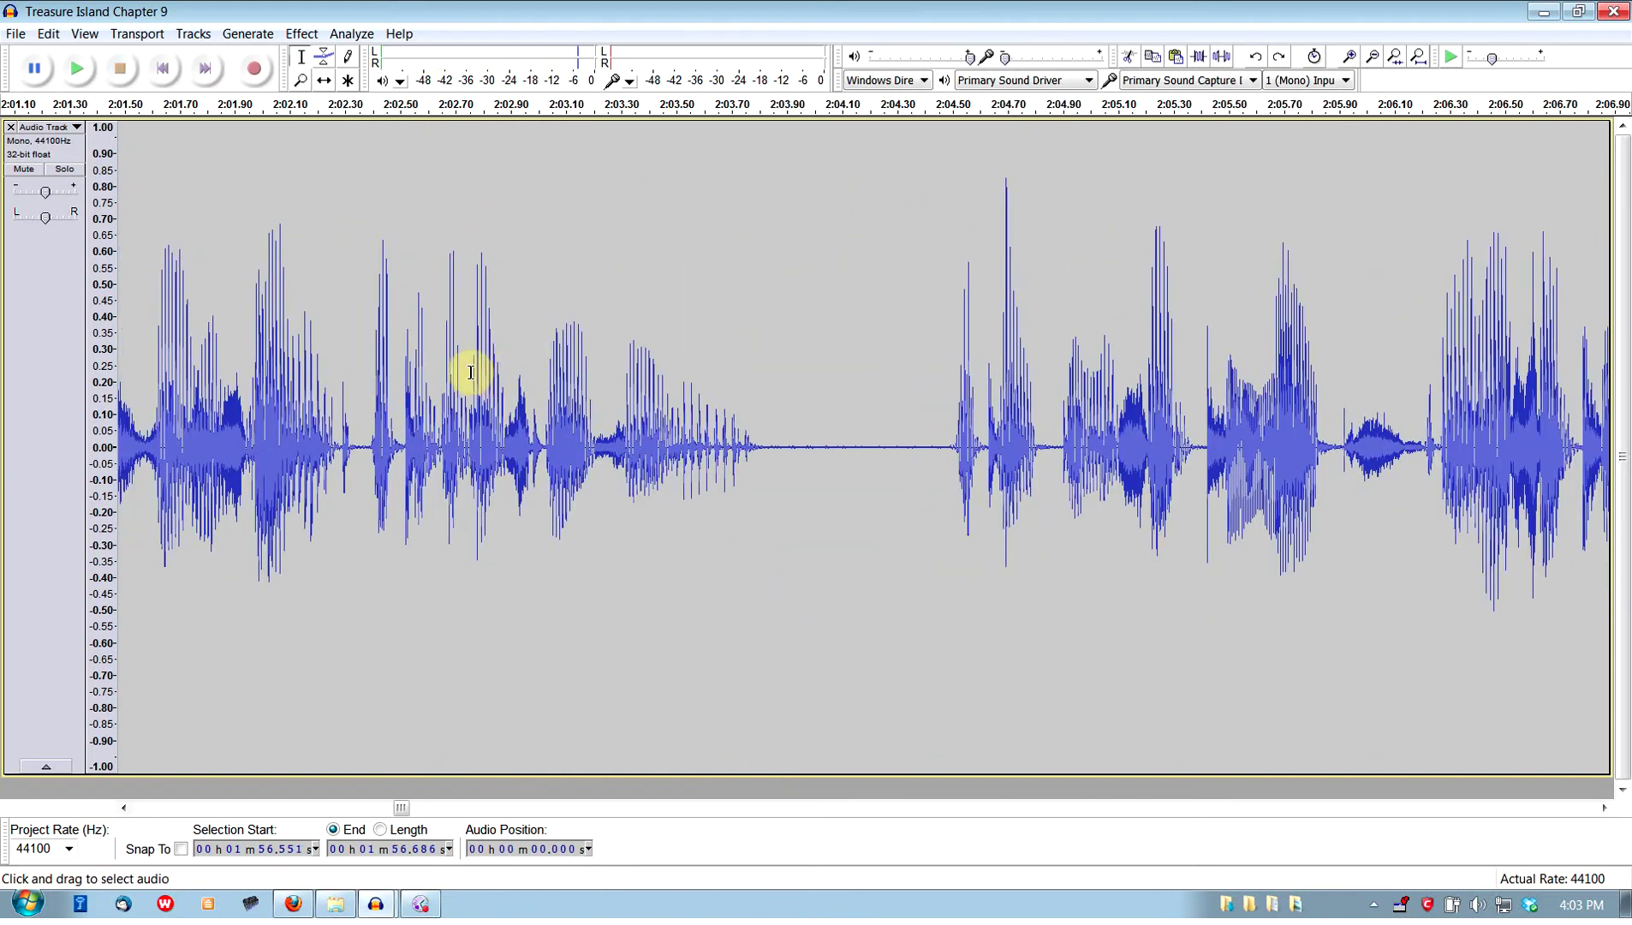
Delete the 1:56.551–1:56.686 selection and play from 2:02.735 and 2:02.634 to check it.
{"action": "key", "text": "Delete"}
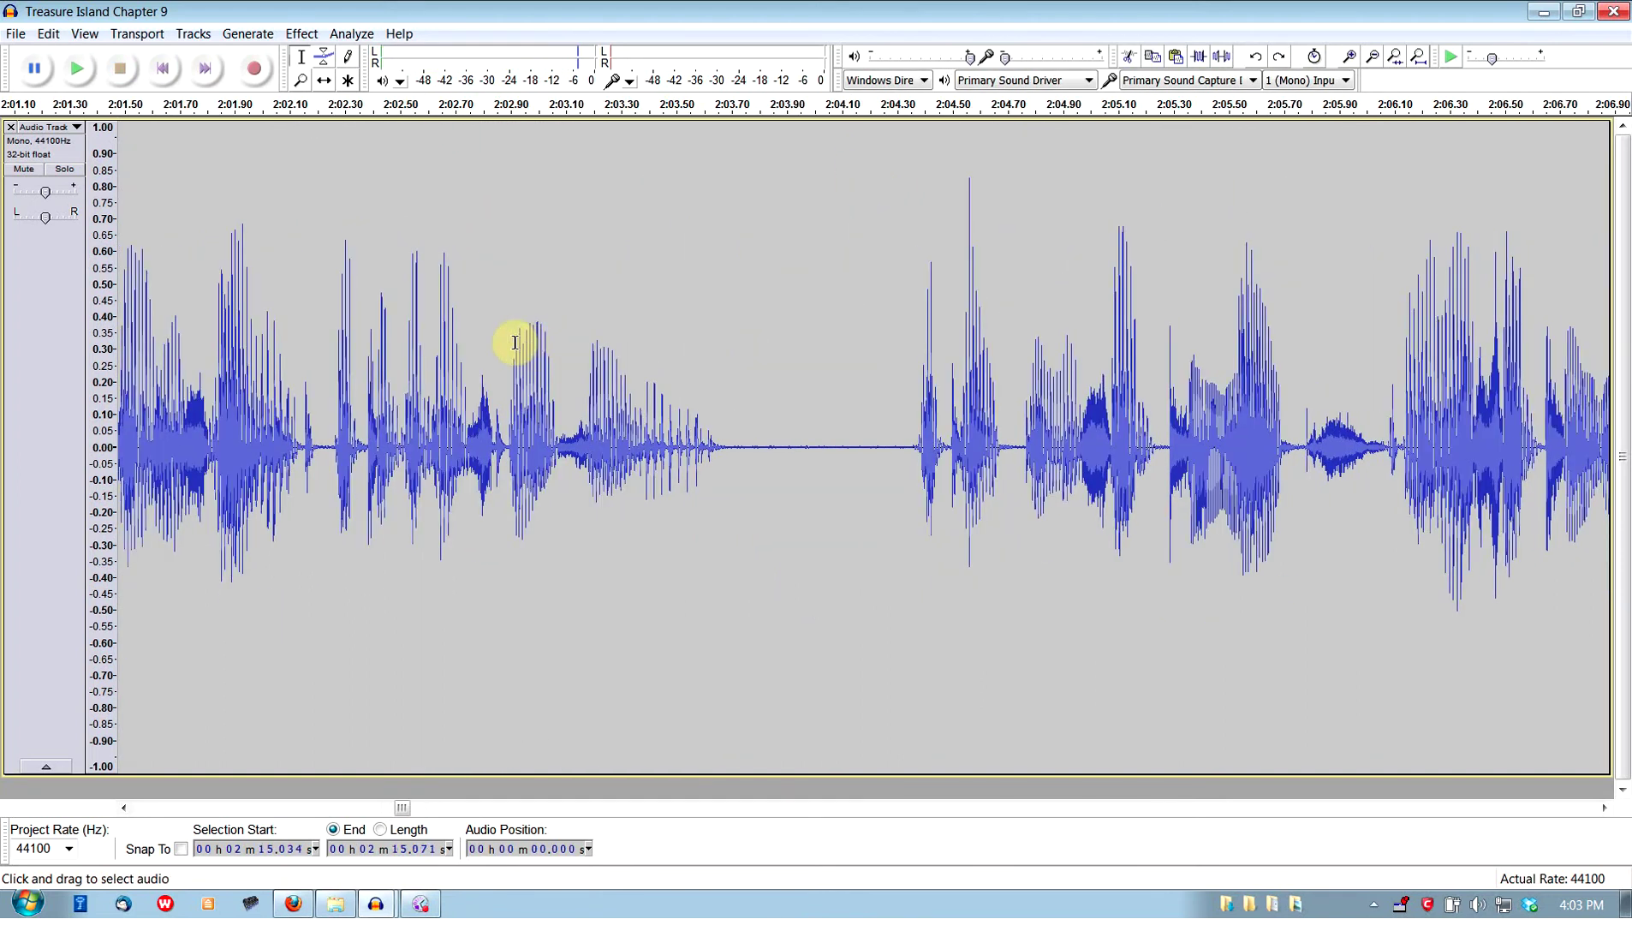
{"action": "left_click", "coordinate": [465, 319]}
{"action": "key", "text": "space"}
{"action": "key", "text": "space"}
{"action": "left_click", "coordinate": [438, 351]}
{"action": "key", "text": "space"}
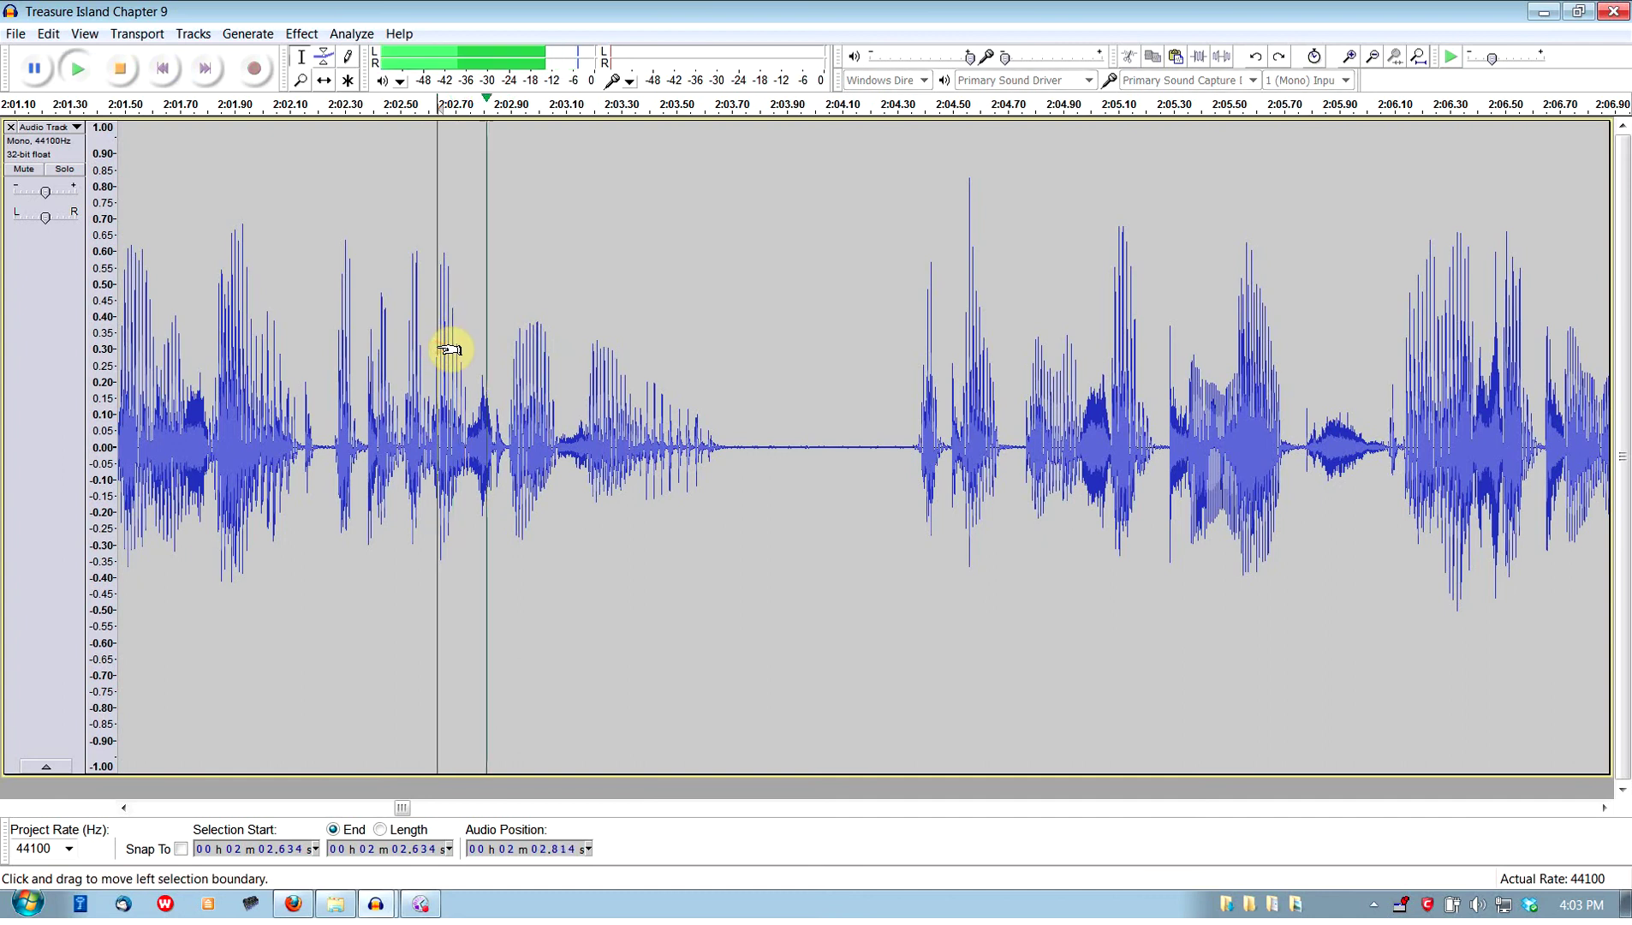
{"action": "key", "text": "space"}
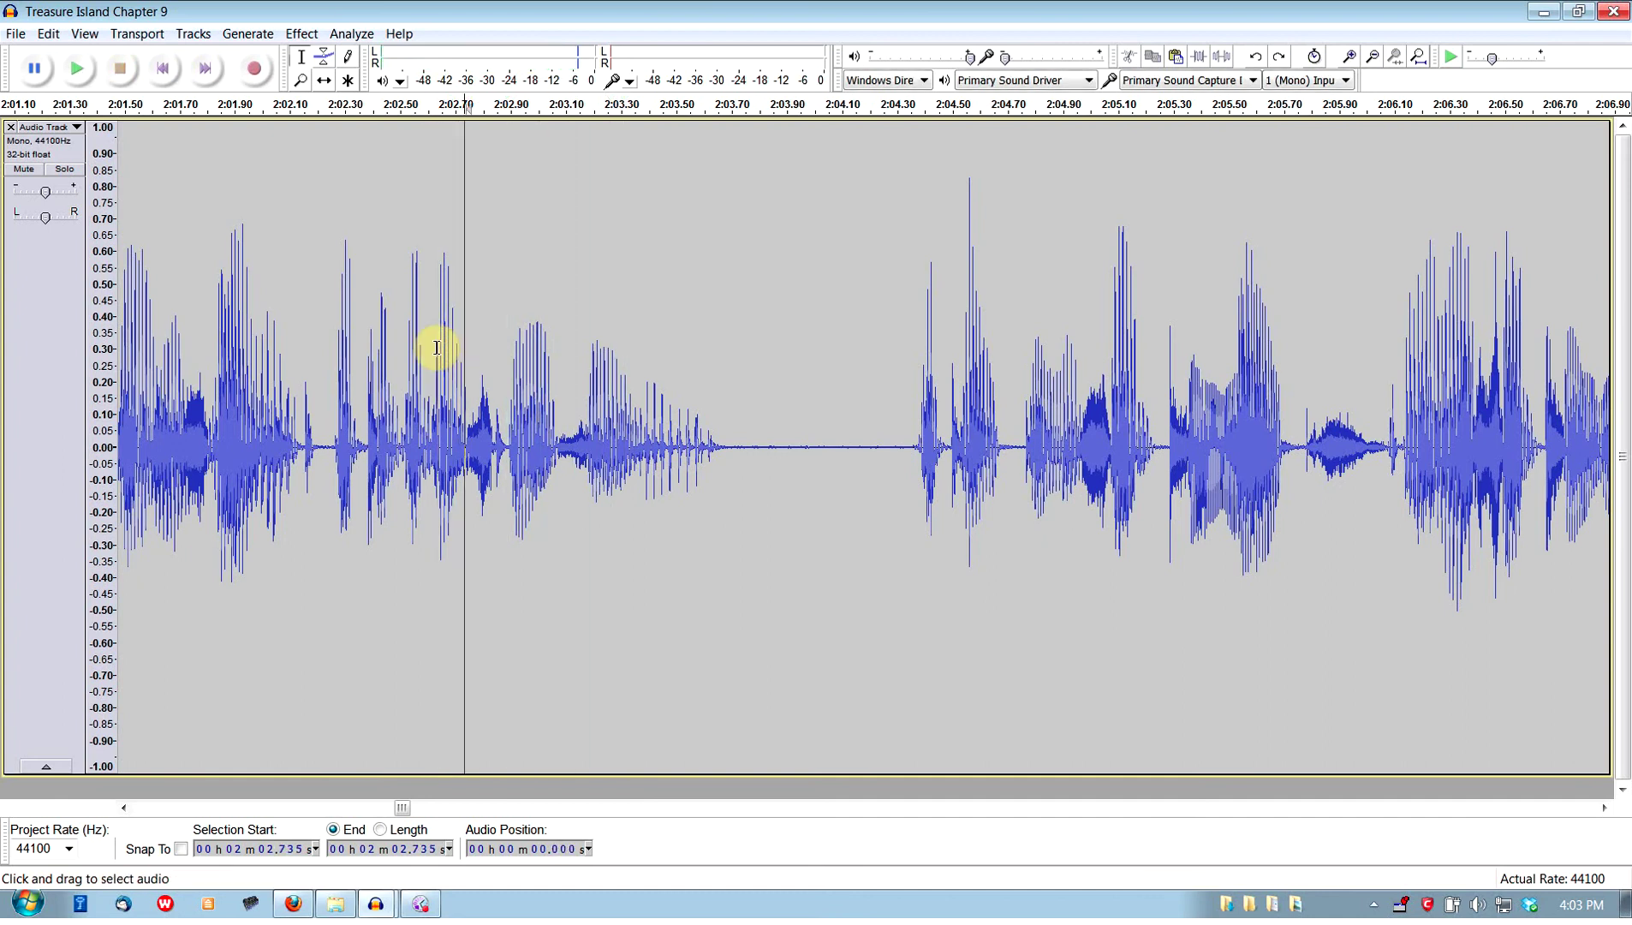
{"action": "key", "text": "space"}
{"action": "key", "text": "space"}
Undo and redo the deletion to compare, keeping the cut.
{"action": "scroll", "coordinate": [515, 448], "scroll_direction": "down", "scroll_amount": 1}
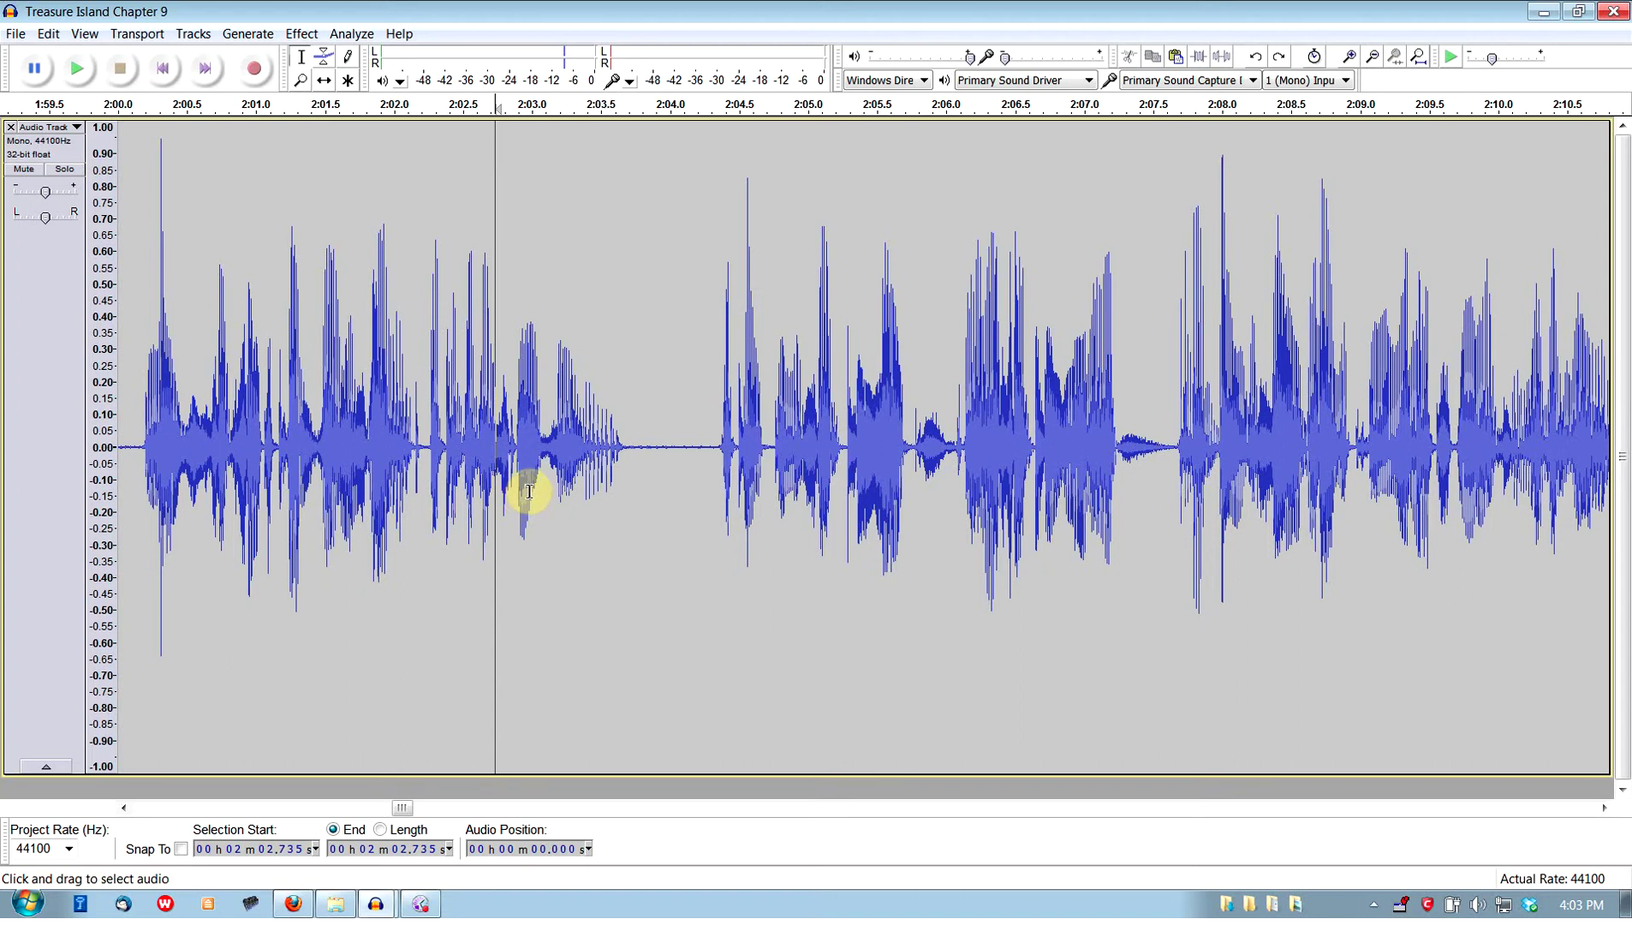
{"action": "scroll", "coordinate": [561, 392], "scroll_direction": "up", "scroll_amount": 2}
{"action": "scroll", "coordinate": [568, 394], "scroll_direction": "up", "scroll_amount": 1}
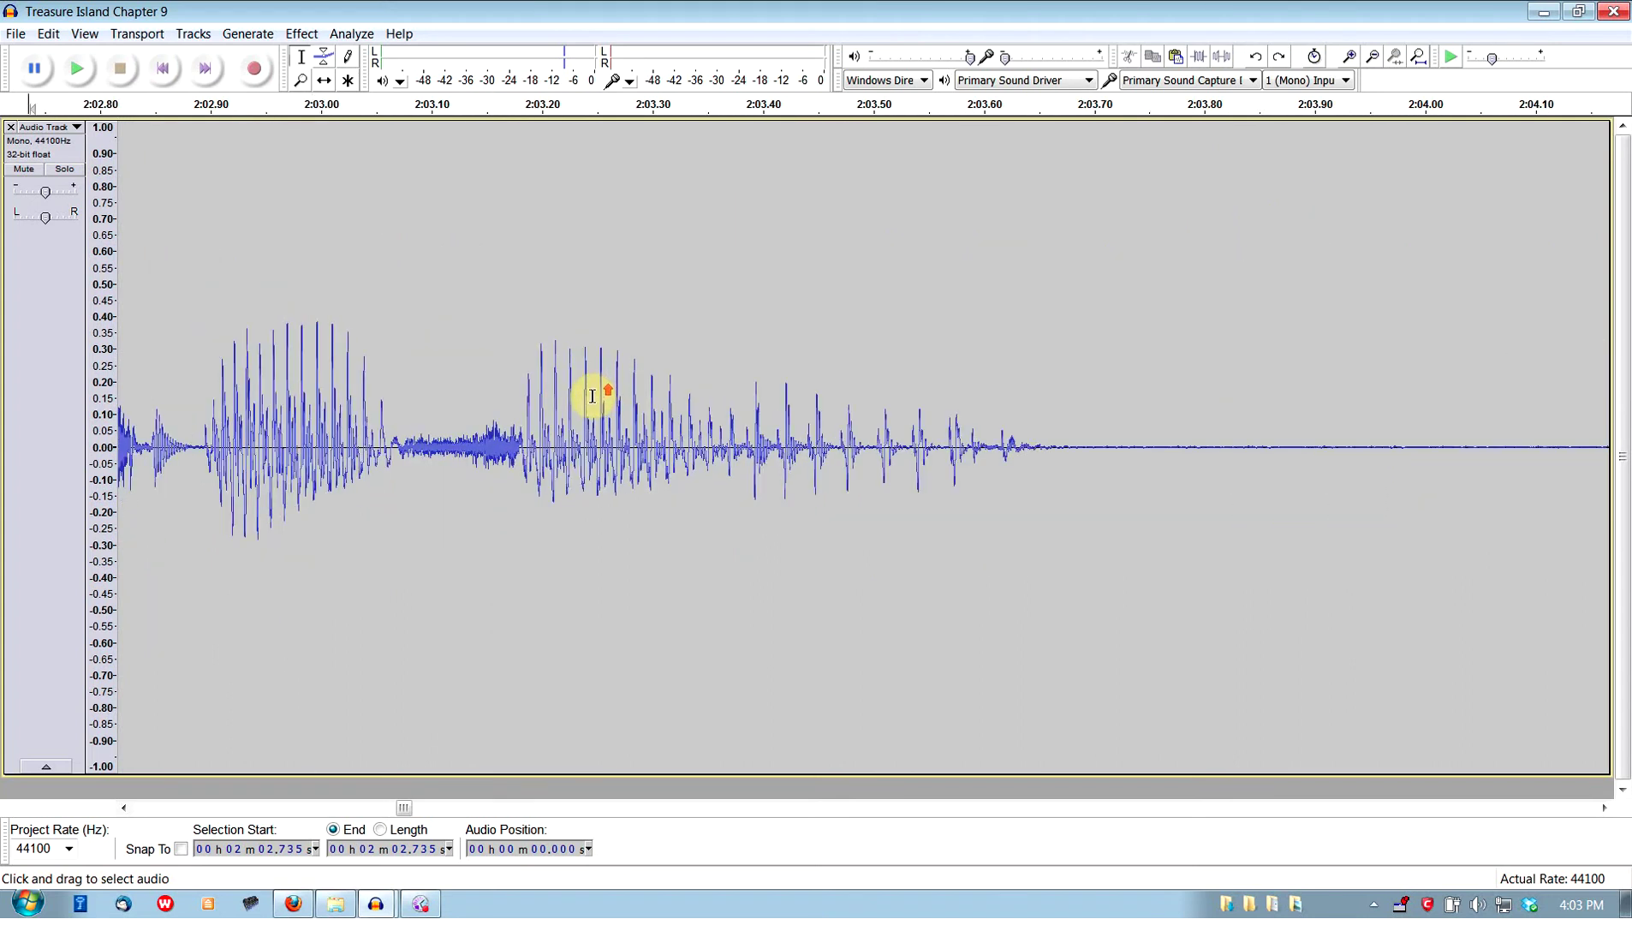
{"action": "scroll", "coordinate": [591, 399], "scroll_direction": "up", "scroll_amount": 1}
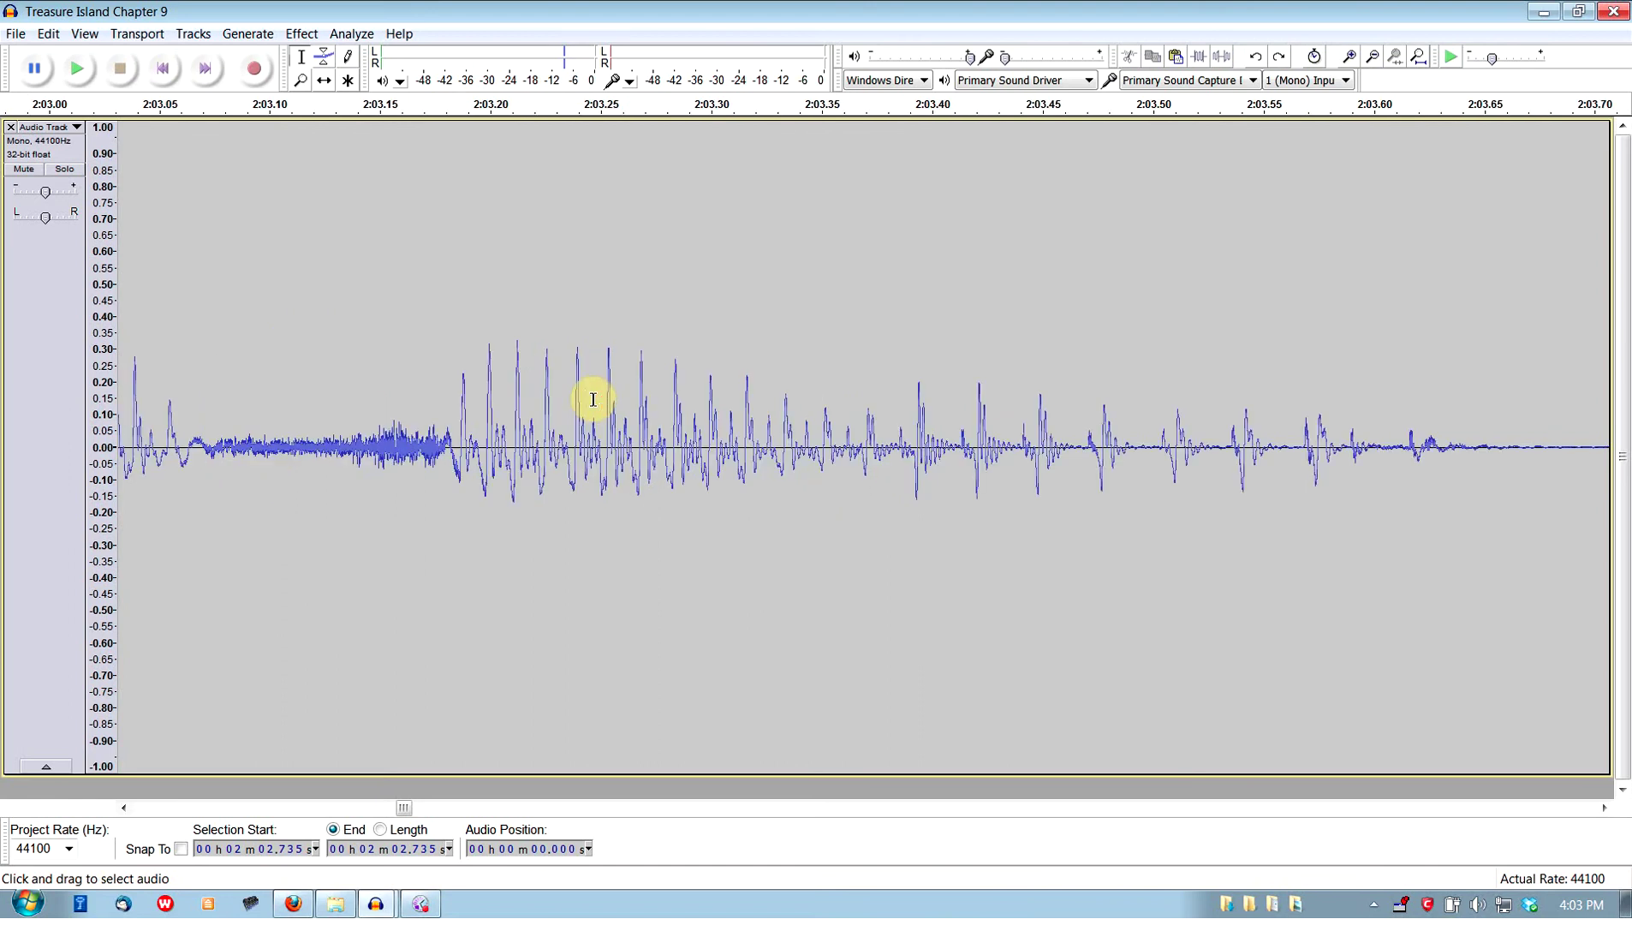
{"action": "scroll", "coordinate": [591, 401], "scroll_direction": "down", "scroll_amount": 2}
{"action": "key", "text": "Left"}
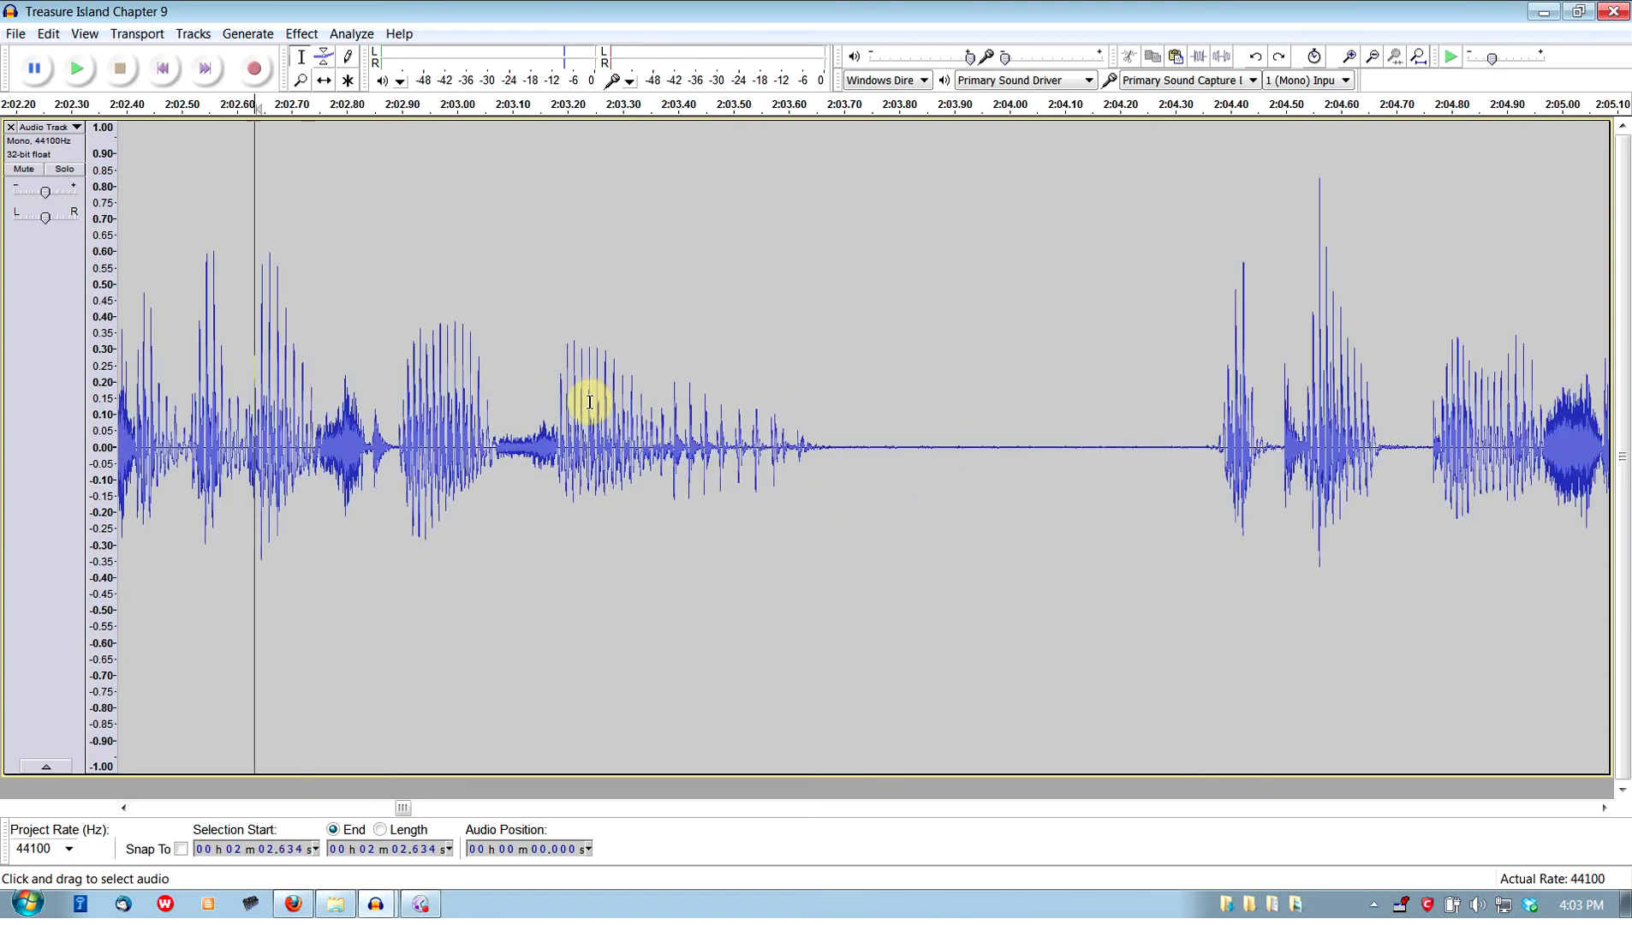
{"action": "key", "text": "ctrl+z"}
{"action": "key", "text": "ctrl+y"}
Zoom in near 2:02.63 and audition short selections between 2:02.634 and 2:02.740.
{"action": "key", "text": "ctrl+1"}
{"action": "key", "text": "ctrl+1"}
{"action": "left_click", "coordinate": [255, 390]}
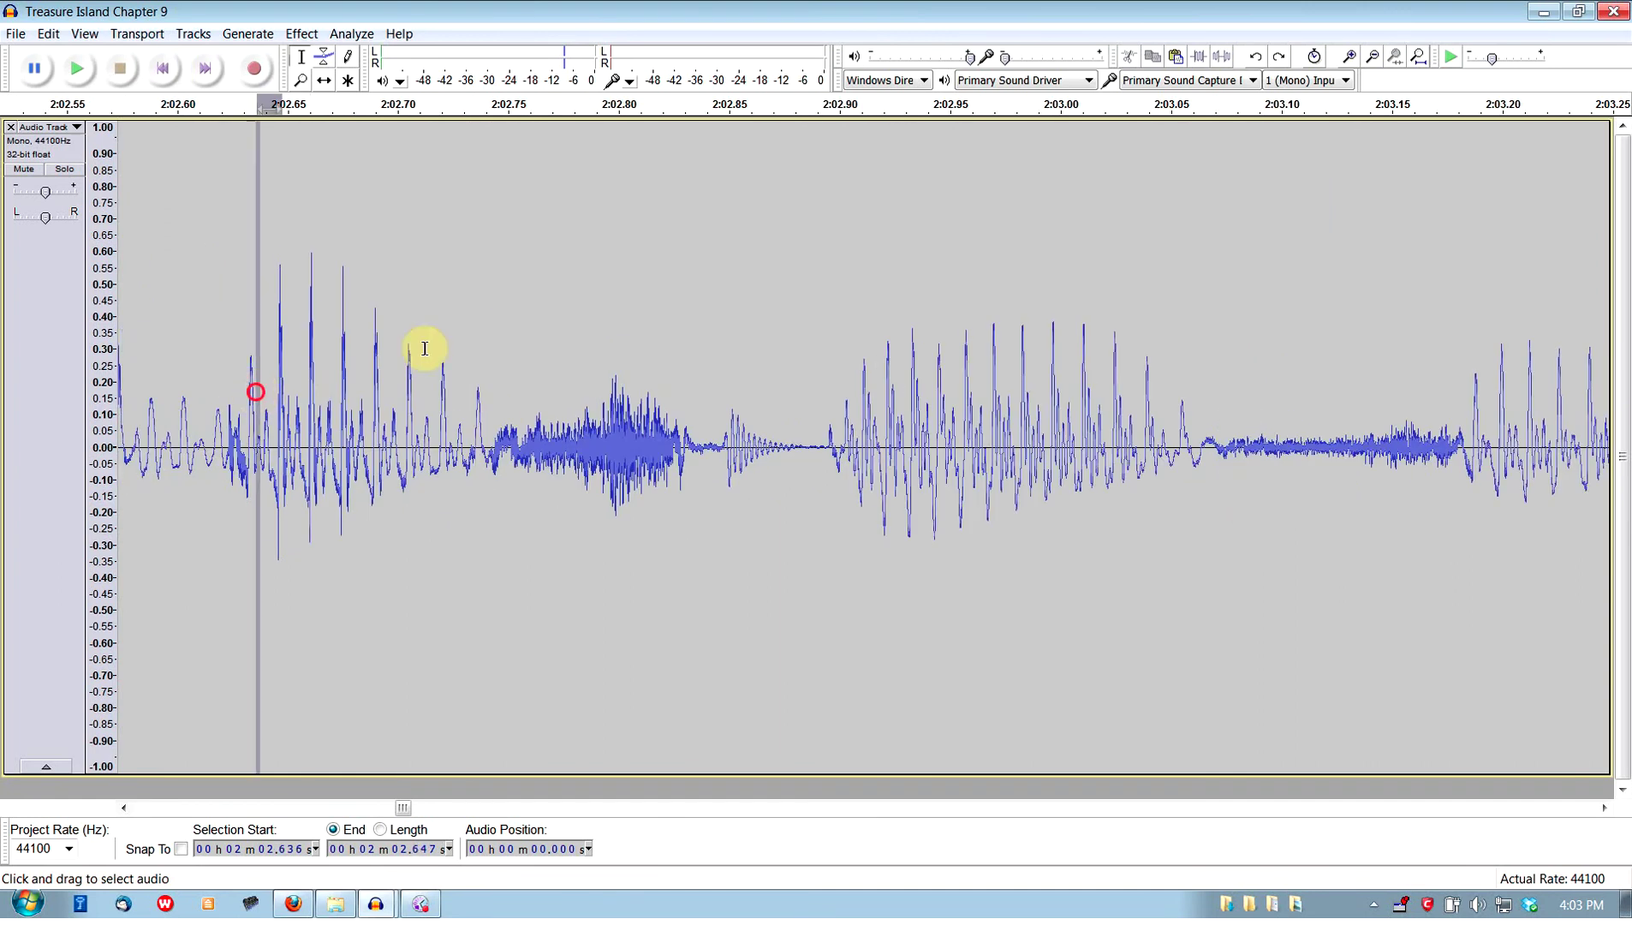
{"action": "left_click", "coordinate": [475, 343], "text": "shift"}
{"action": "key", "text": "space"}
{"action": "left_click_drag", "start_coordinate": [251, 354], "coordinate": [420, 350]}
{"action": "key", "text": "space"}
{"action": "left_click", "coordinate": [484, 346], "text": "shift"}
{"action": "key", "text": "space"}
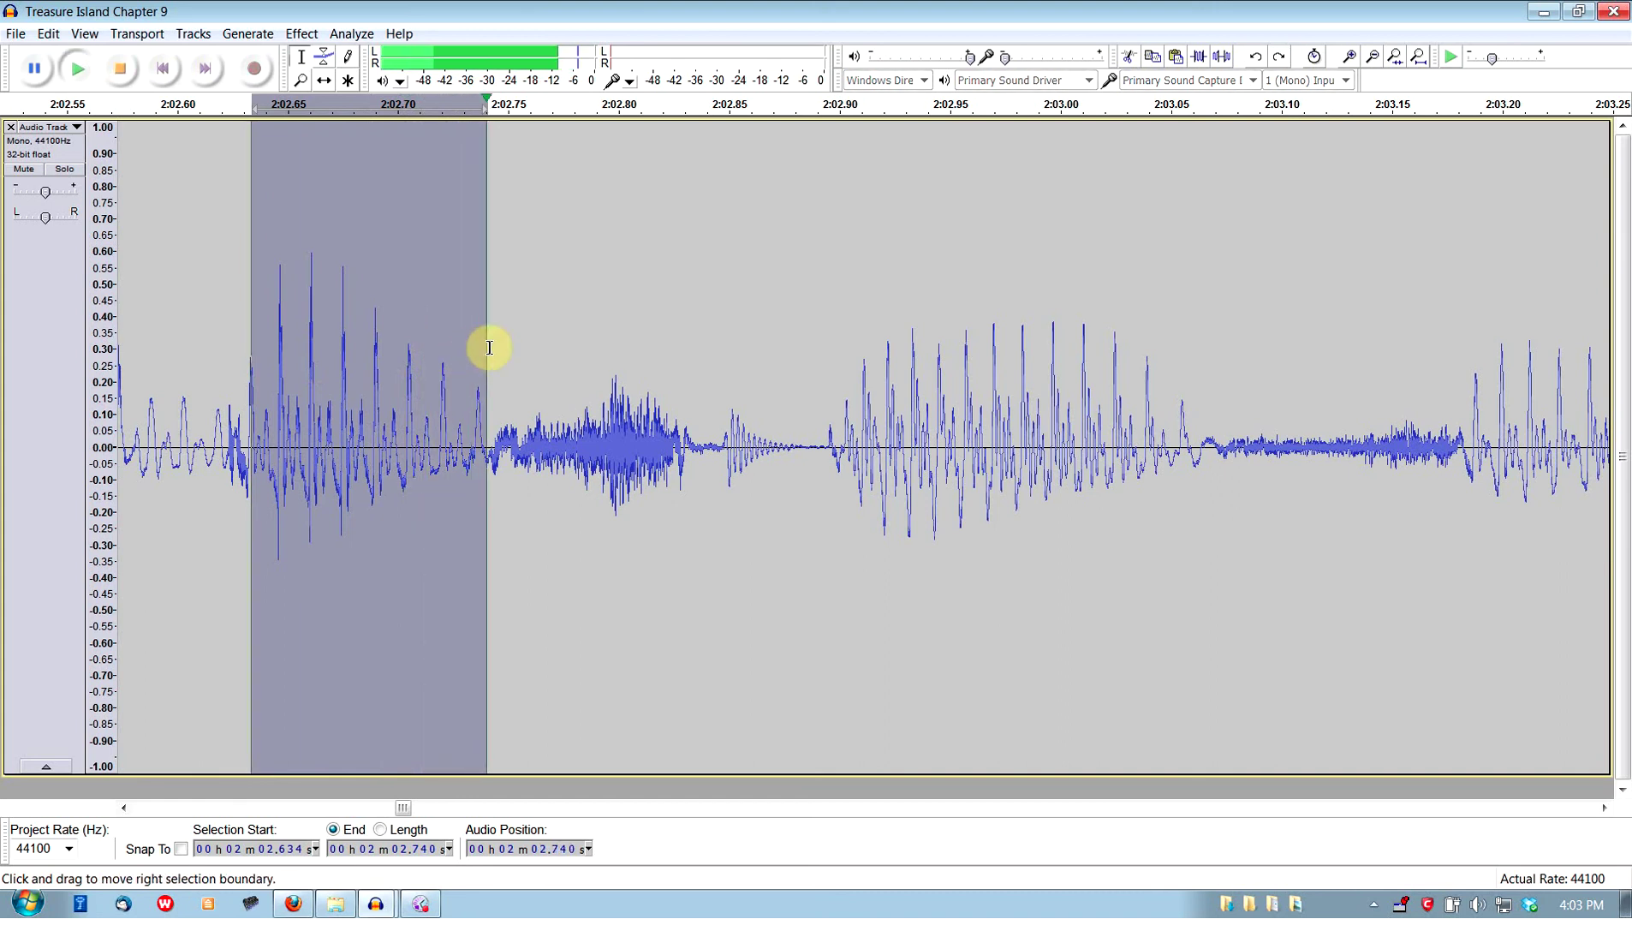
Select 2:02.859–2:03.097, zoom in, and set the selection start to 2:02.969.
{"action": "left_click_drag", "start_coordinate": [746, 350], "coordinate": [1268, 305]}
{"action": "key", "text": "space"}
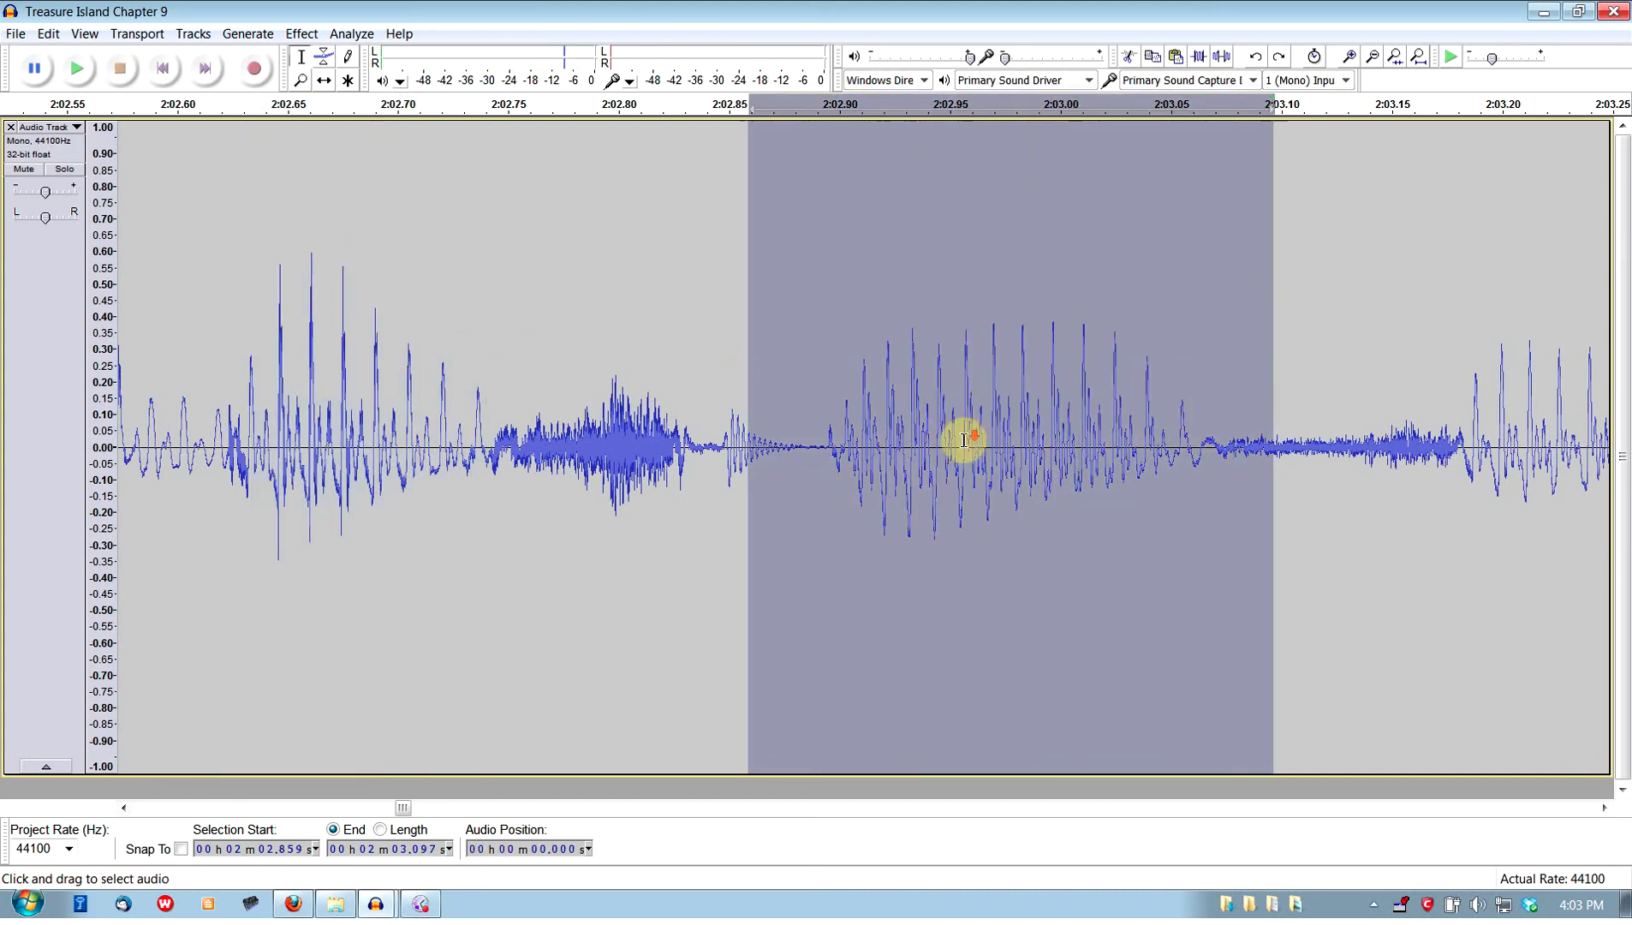
{"action": "key", "text": "ctrl+1"}
{"action": "left_click_drag", "start_coordinate": [743, 383], "coordinate": [1079, 343]}
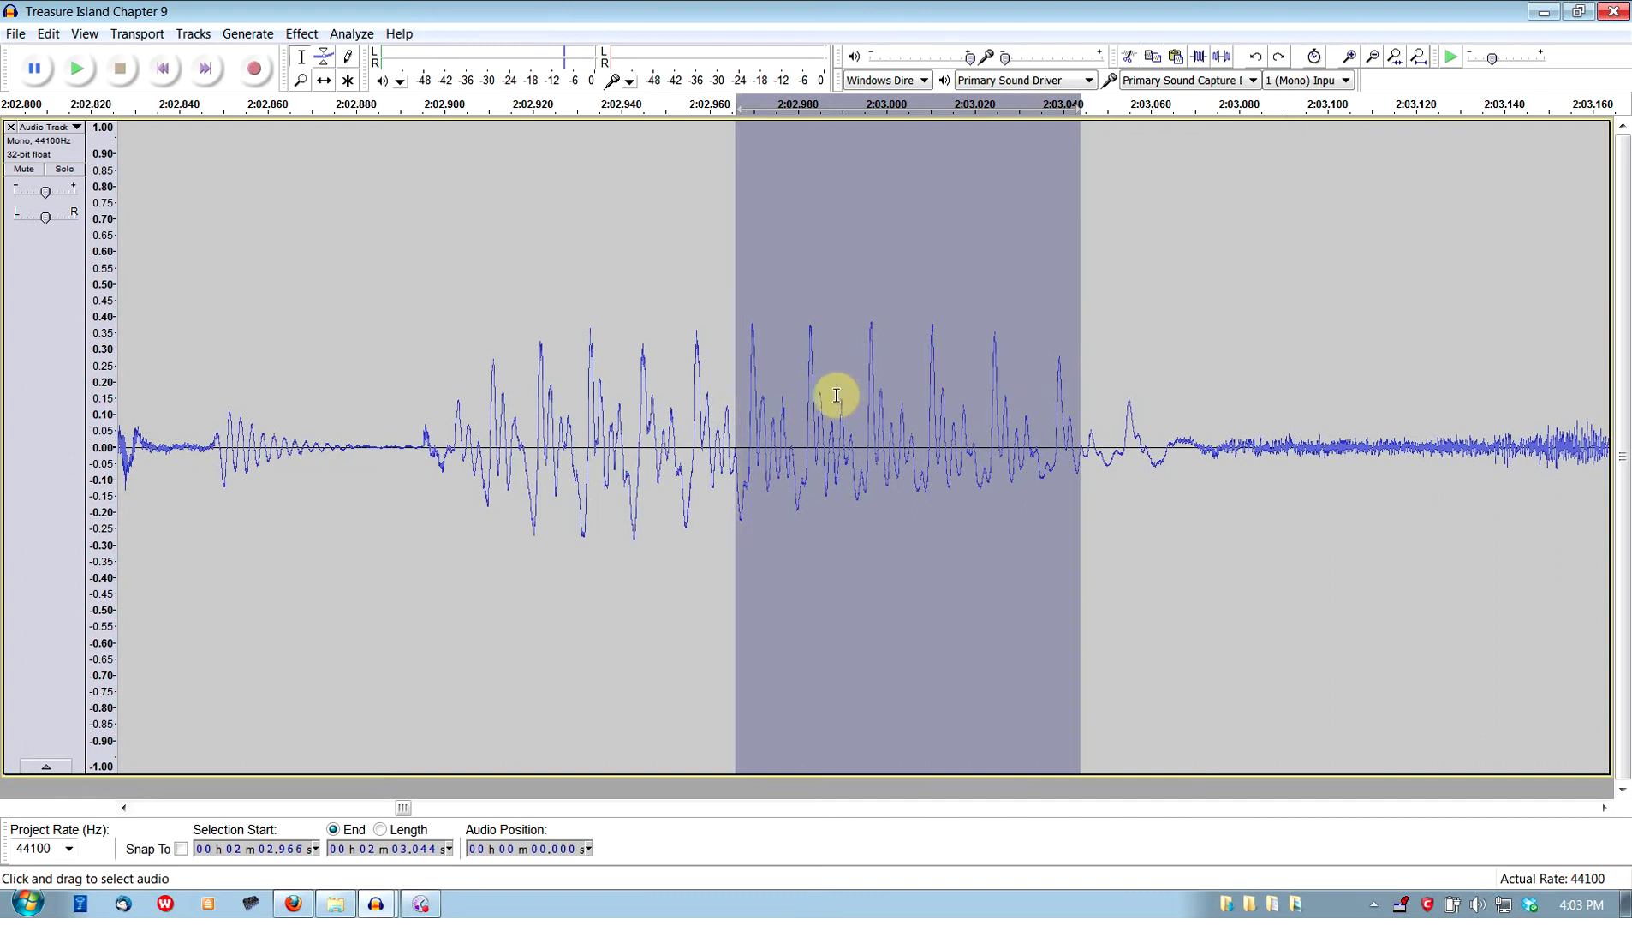
{"action": "left_click", "coordinate": [809, 390], "text": "shift"}
{"action": "left_click", "coordinate": [740, 382], "text": "shift"}
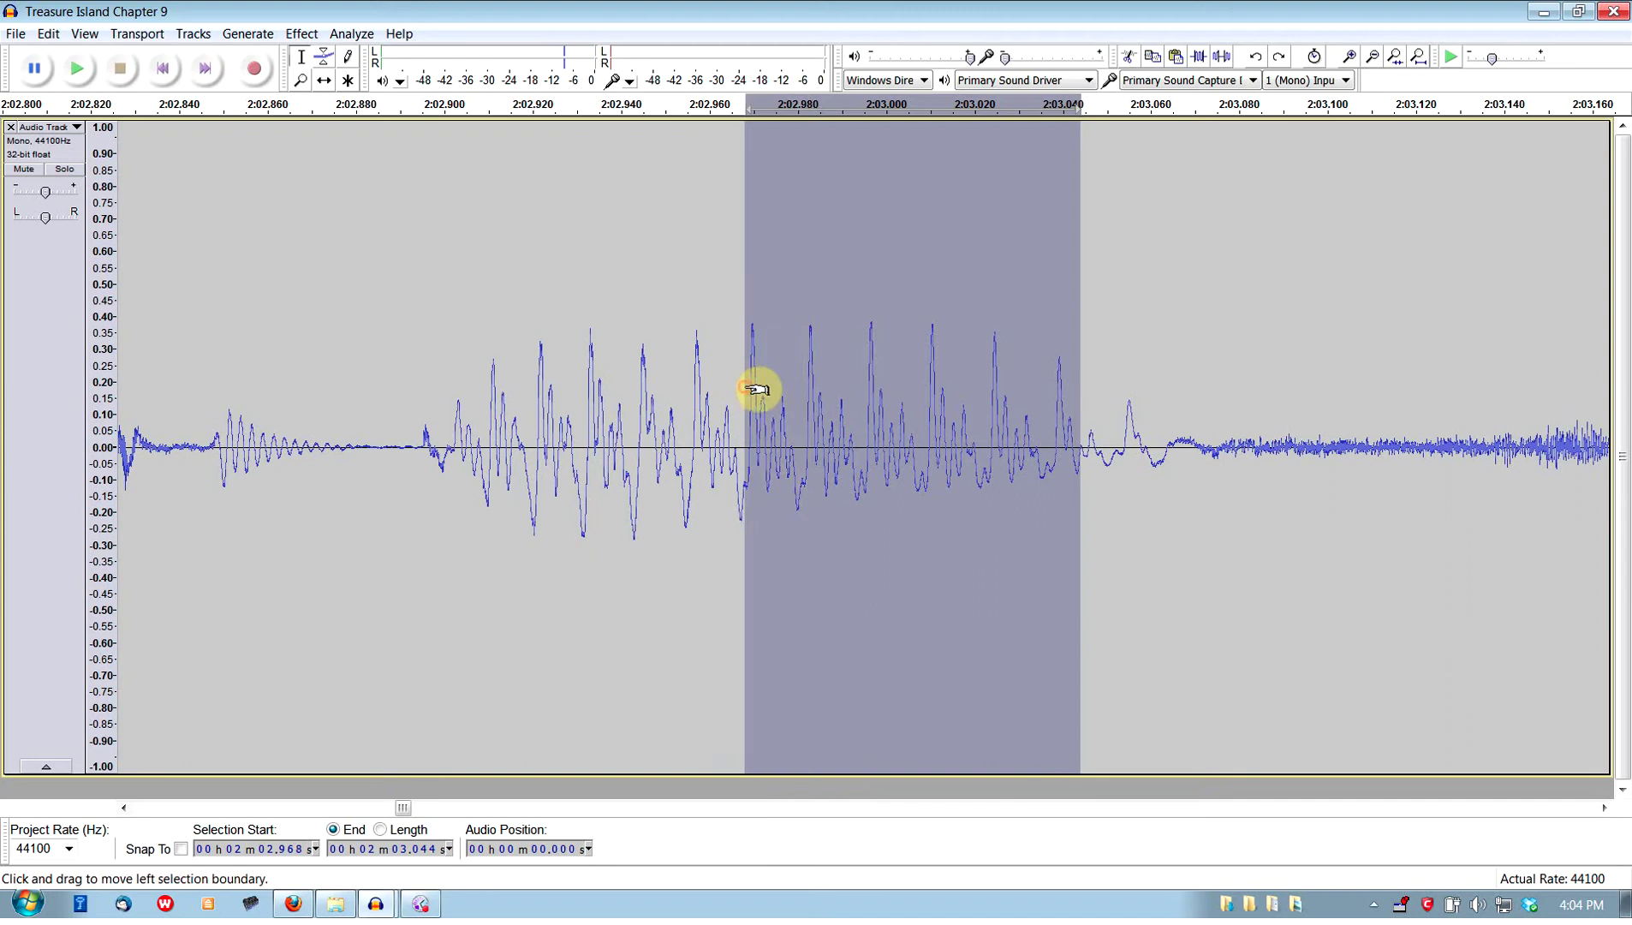
Snap the selection start to a zero crossing and zoom in and out to check it.
{"action": "key", "text": "ctrl+1"}
{"action": "scroll", "coordinate": [771, 384], "scroll_direction": "down", "scroll_amount": 1}
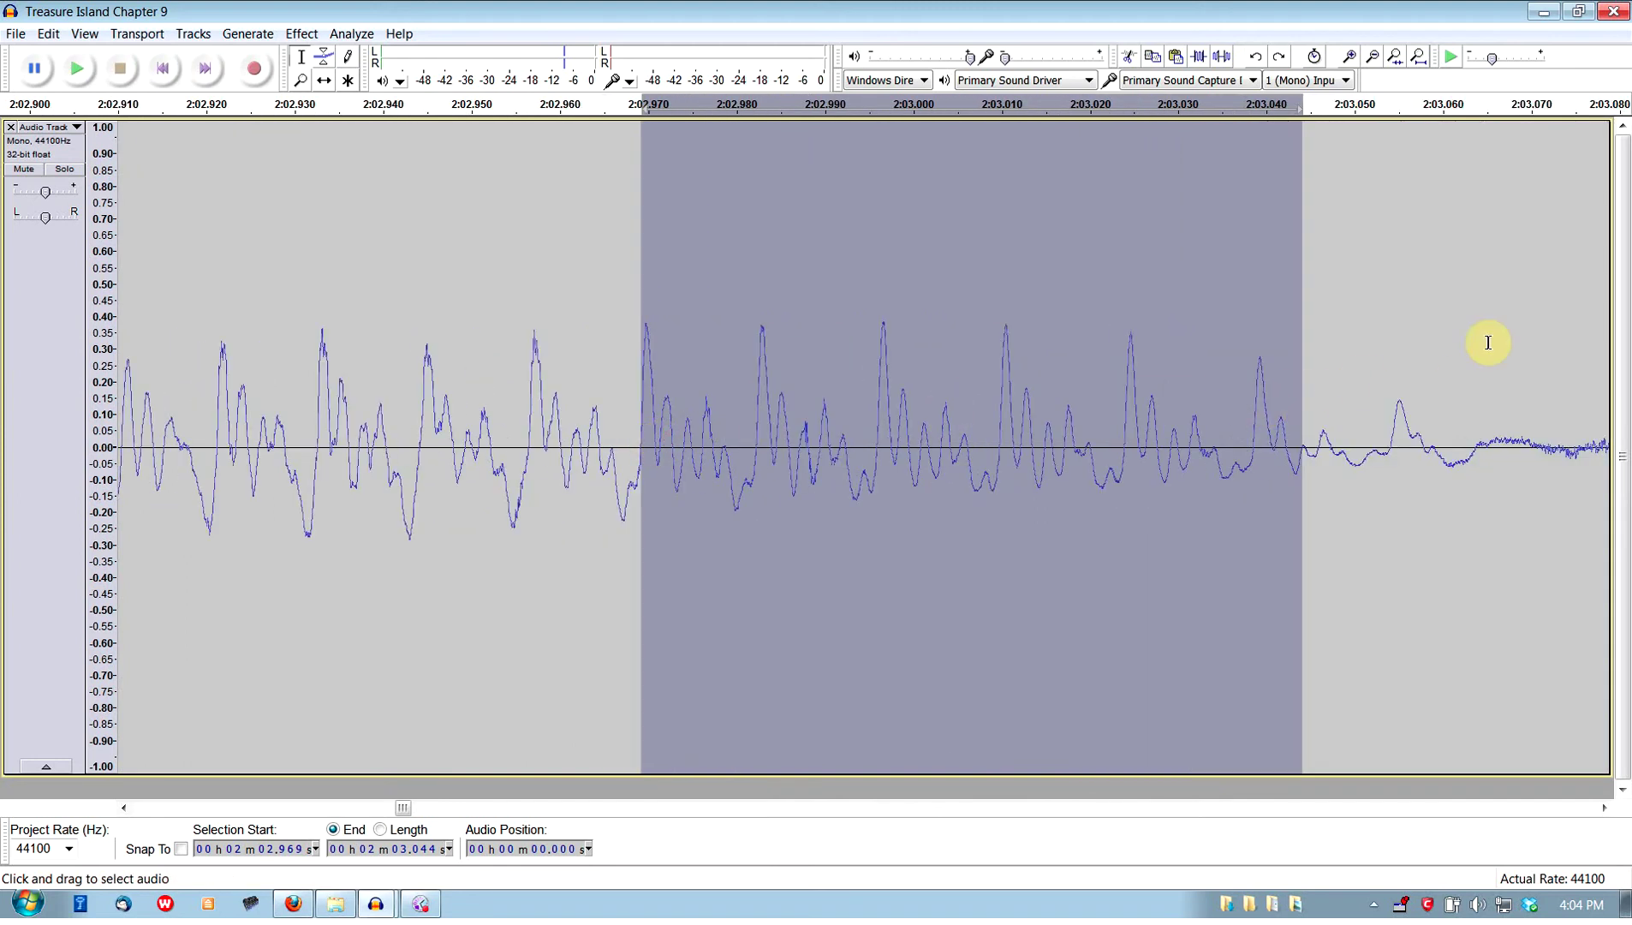
{"action": "scroll", "coordinate": [1317, 400], "scroll_direction": "up", "scroll_amount": 3}
{"action": "scroll", "coordinate": [1070, 464], "scroll_direction": "down", "scroll_amount": 3}
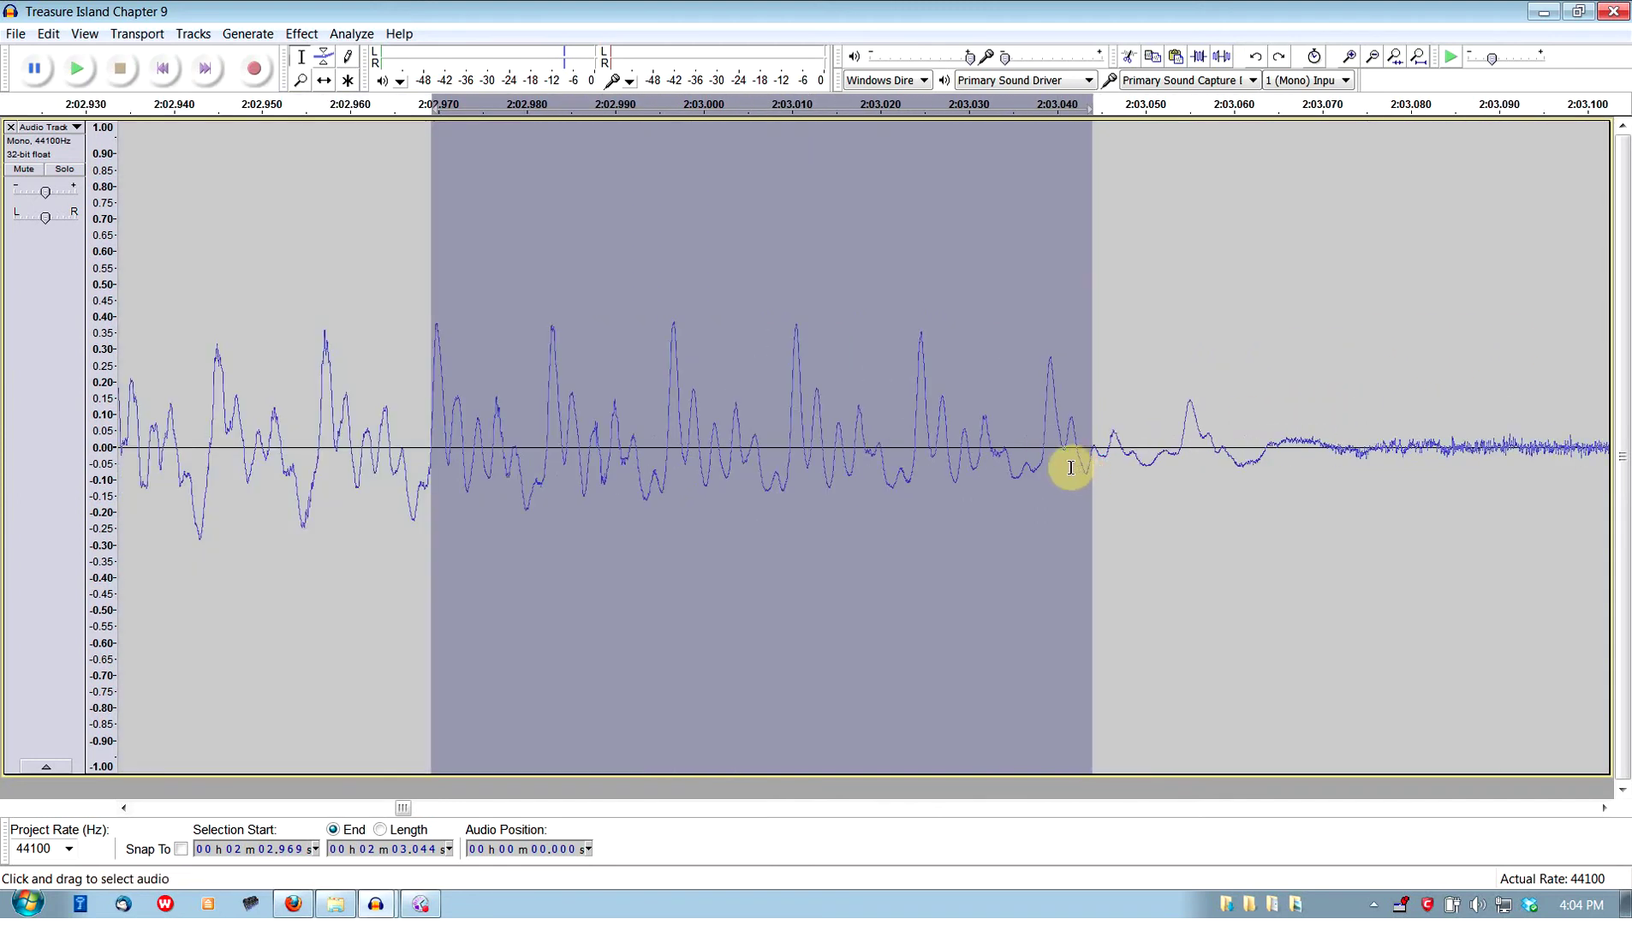
{"action": "scroll", "coordinate": [1062, 473], "scroll_direction": "down", "scroll_amount": 2}
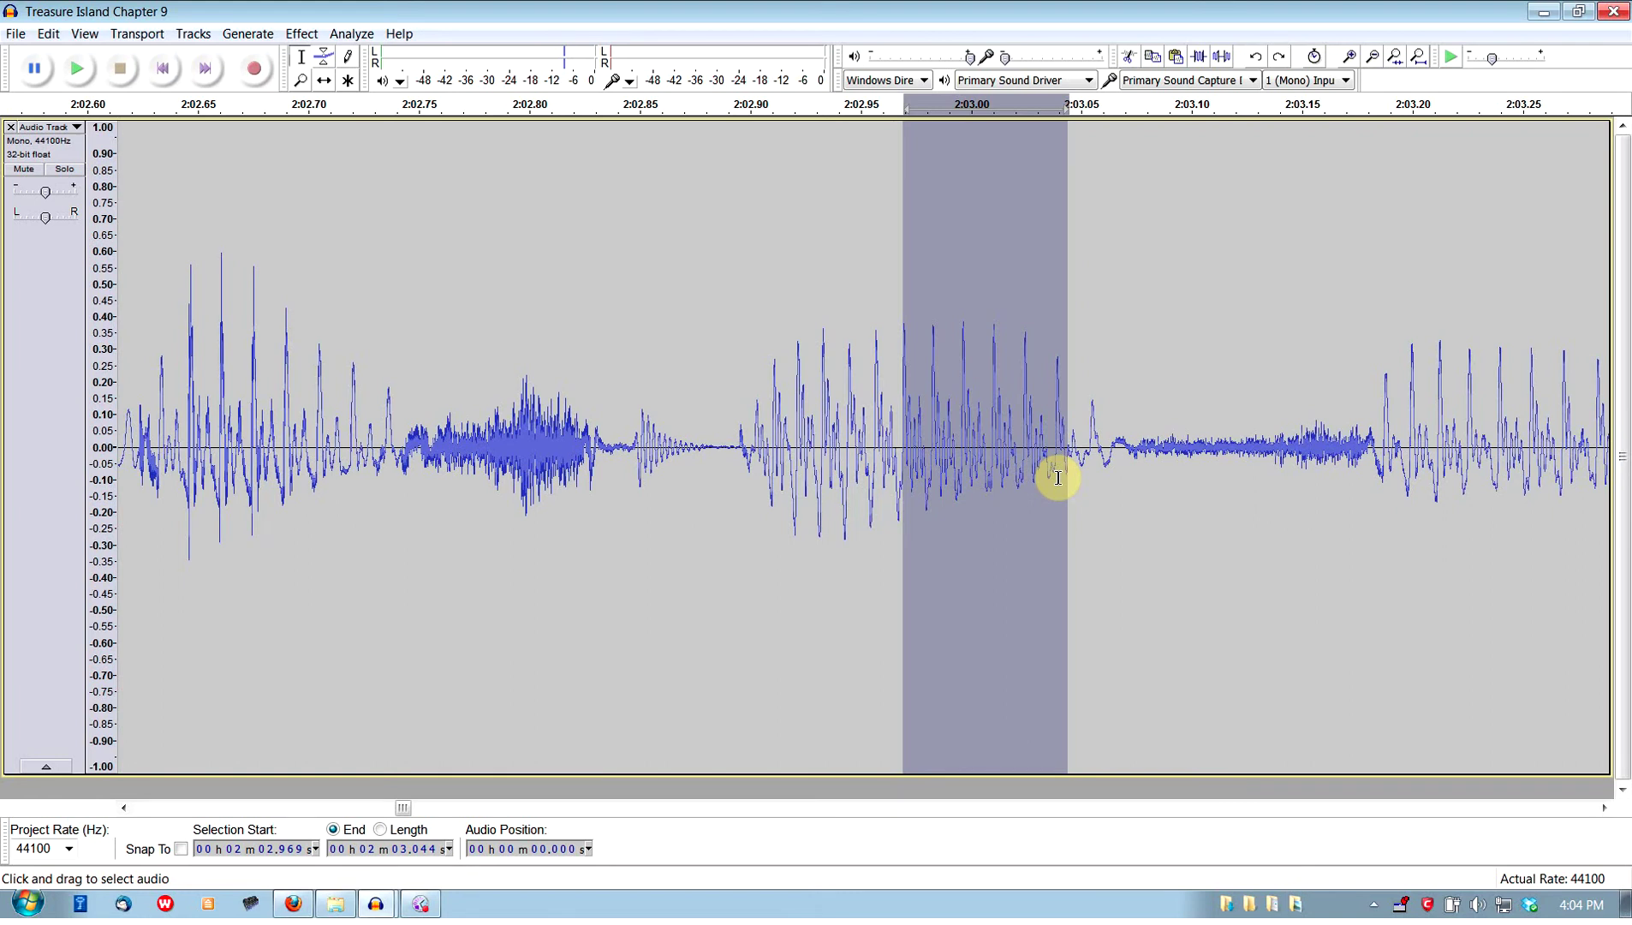
{"action": "scroll", "coordinate": [928, 428], "scroll_direction": "up", "scroll_amount": 3}
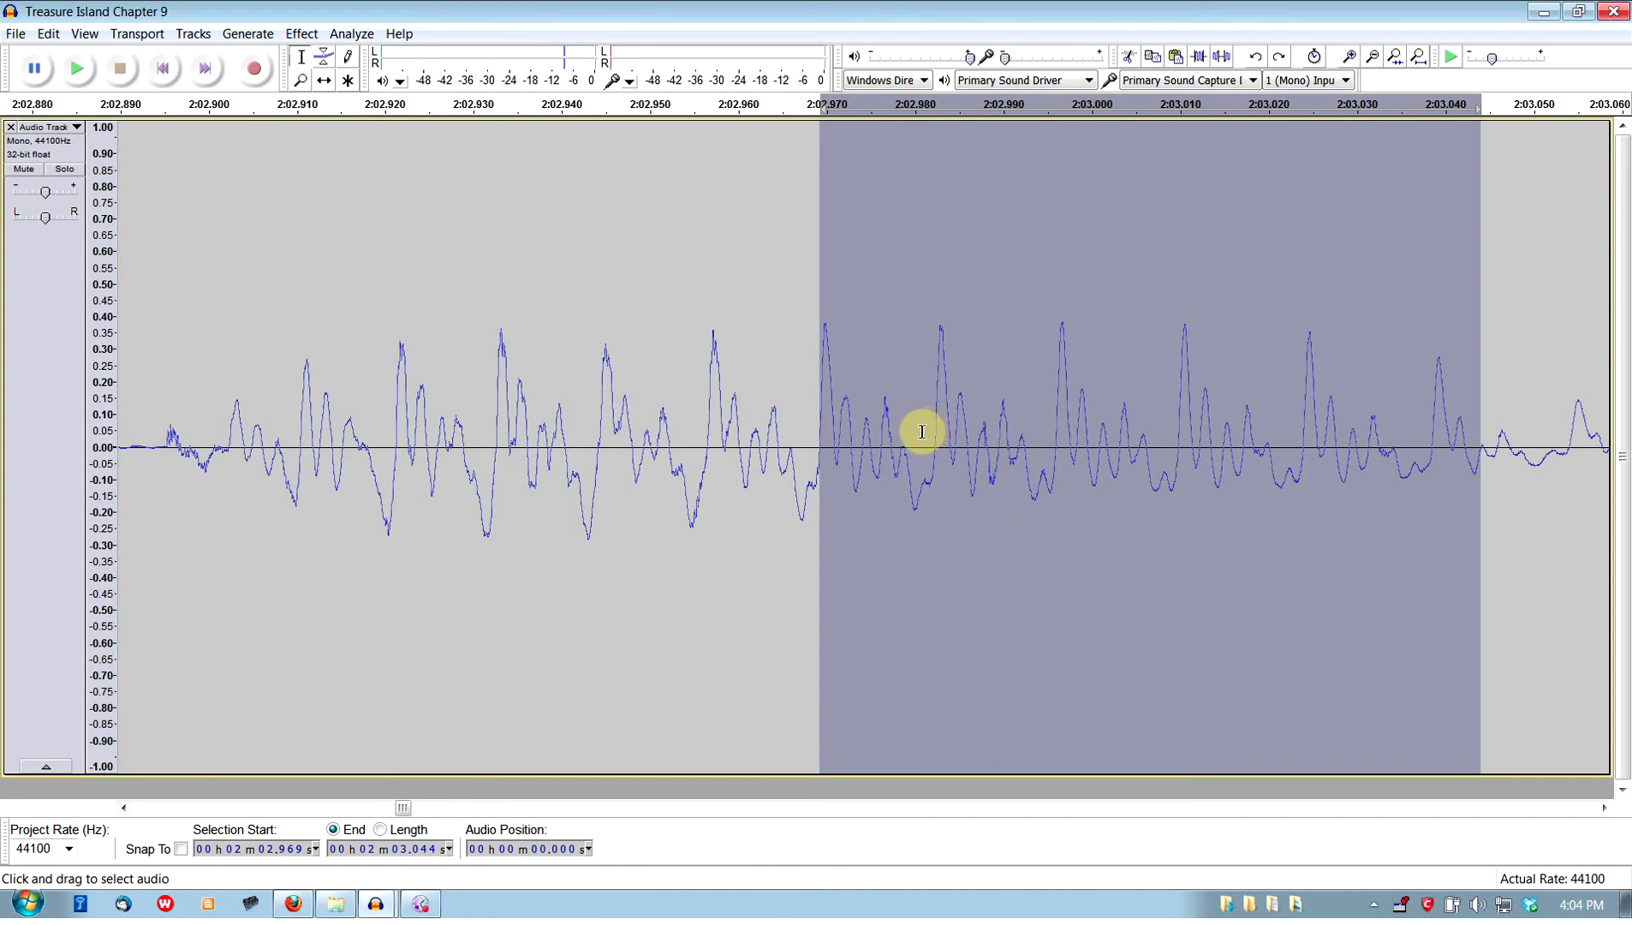
{"action": "scroll", "coordinate": [760, 508], "scroll_direction": "down", "scroll_amount": 1}
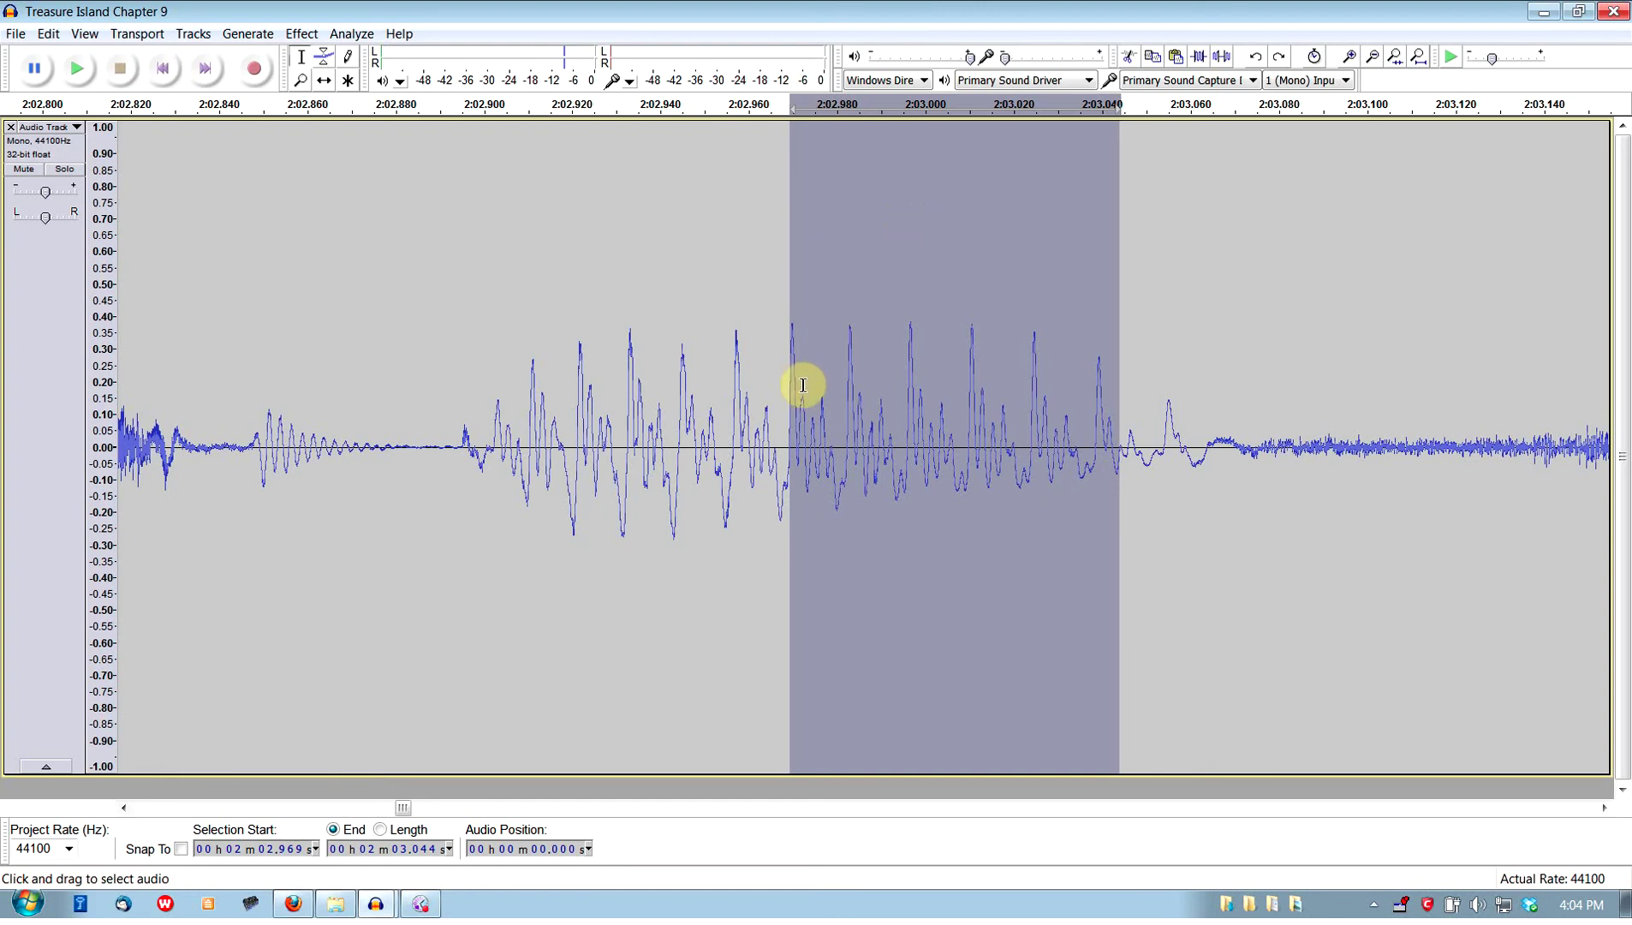
{"action": "scroll", "coordinate": [729, 509], "scroll_direction": "down", "scroll_amount": 2}
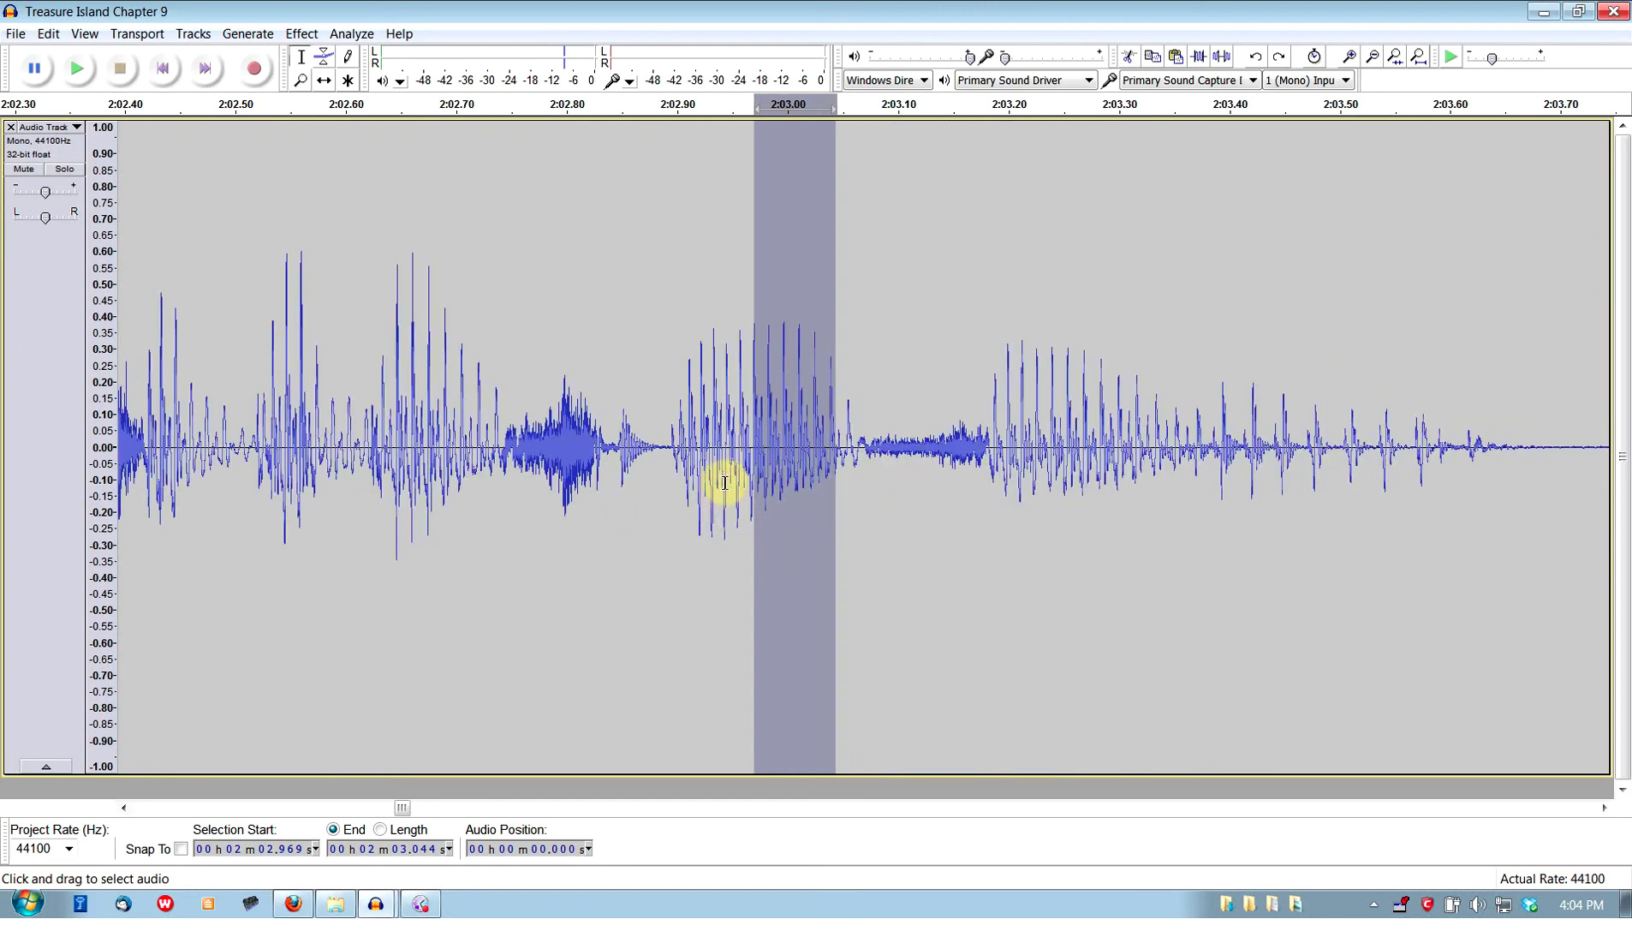
Zoom out until the full Chapter 9 track, ending around 11:05, fits on screen.
{"action": "scroll", "coordinate": [724, 483], "scroll_direction": "down", "scroll_amount": 3}
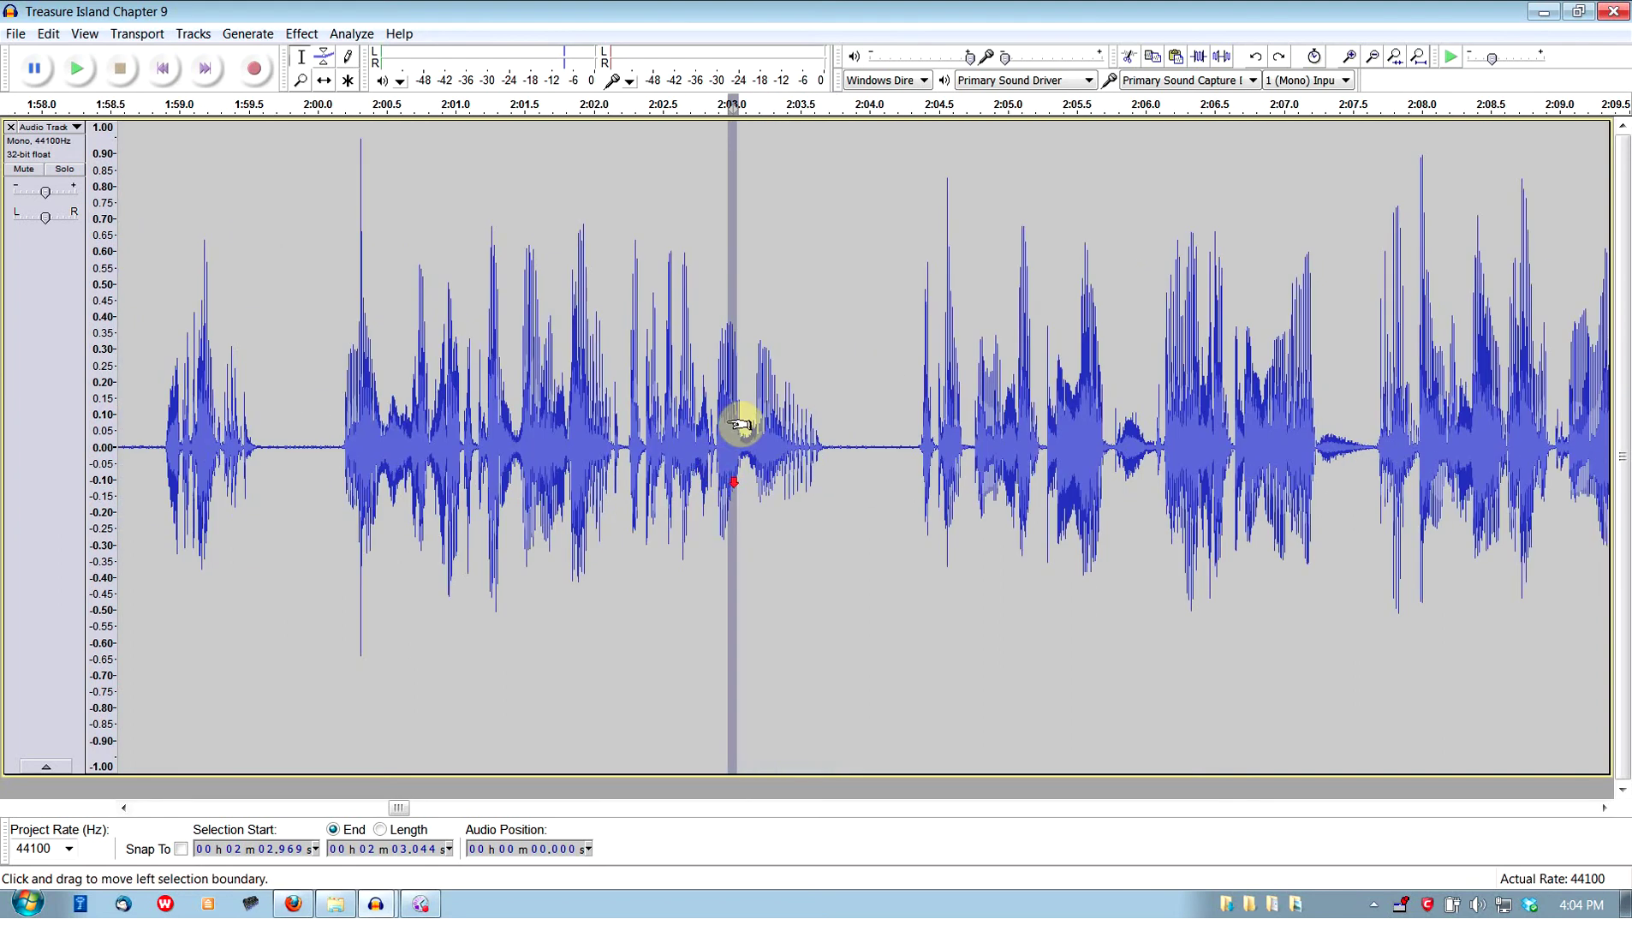
{"action": "scroll", "coordinate": [714, 442], "scroll_direction": "down", "scroll_amount": 5}
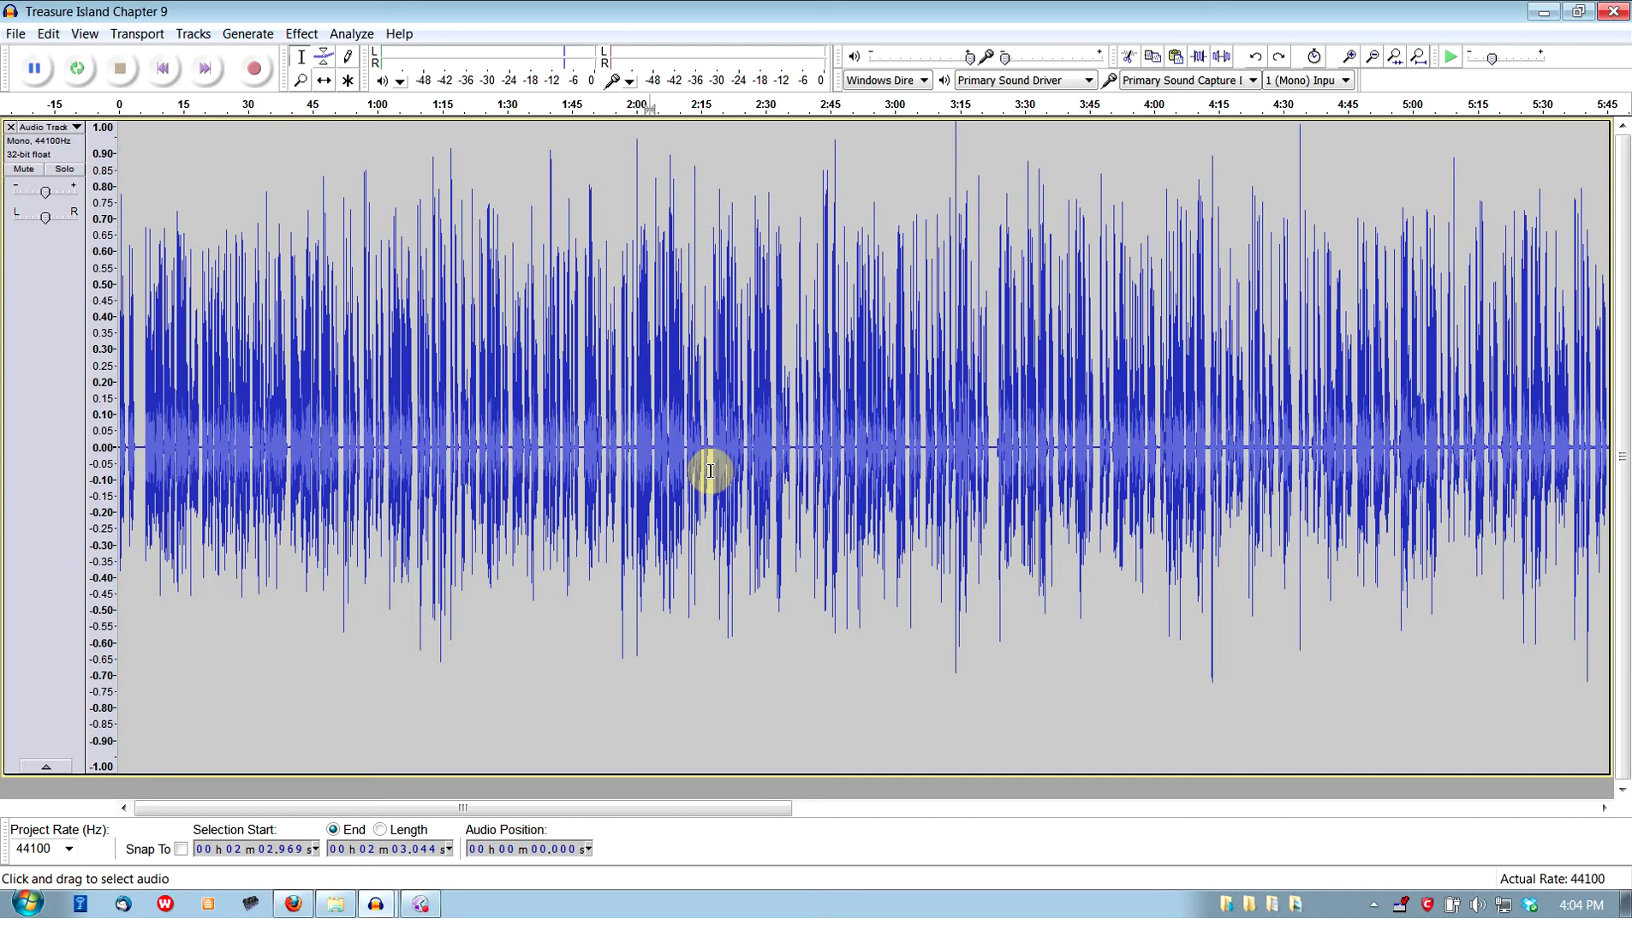
{"action": "scroll", "coordinate": [710, 471], "scroll_direction": "down", "scroll_amount": 1}
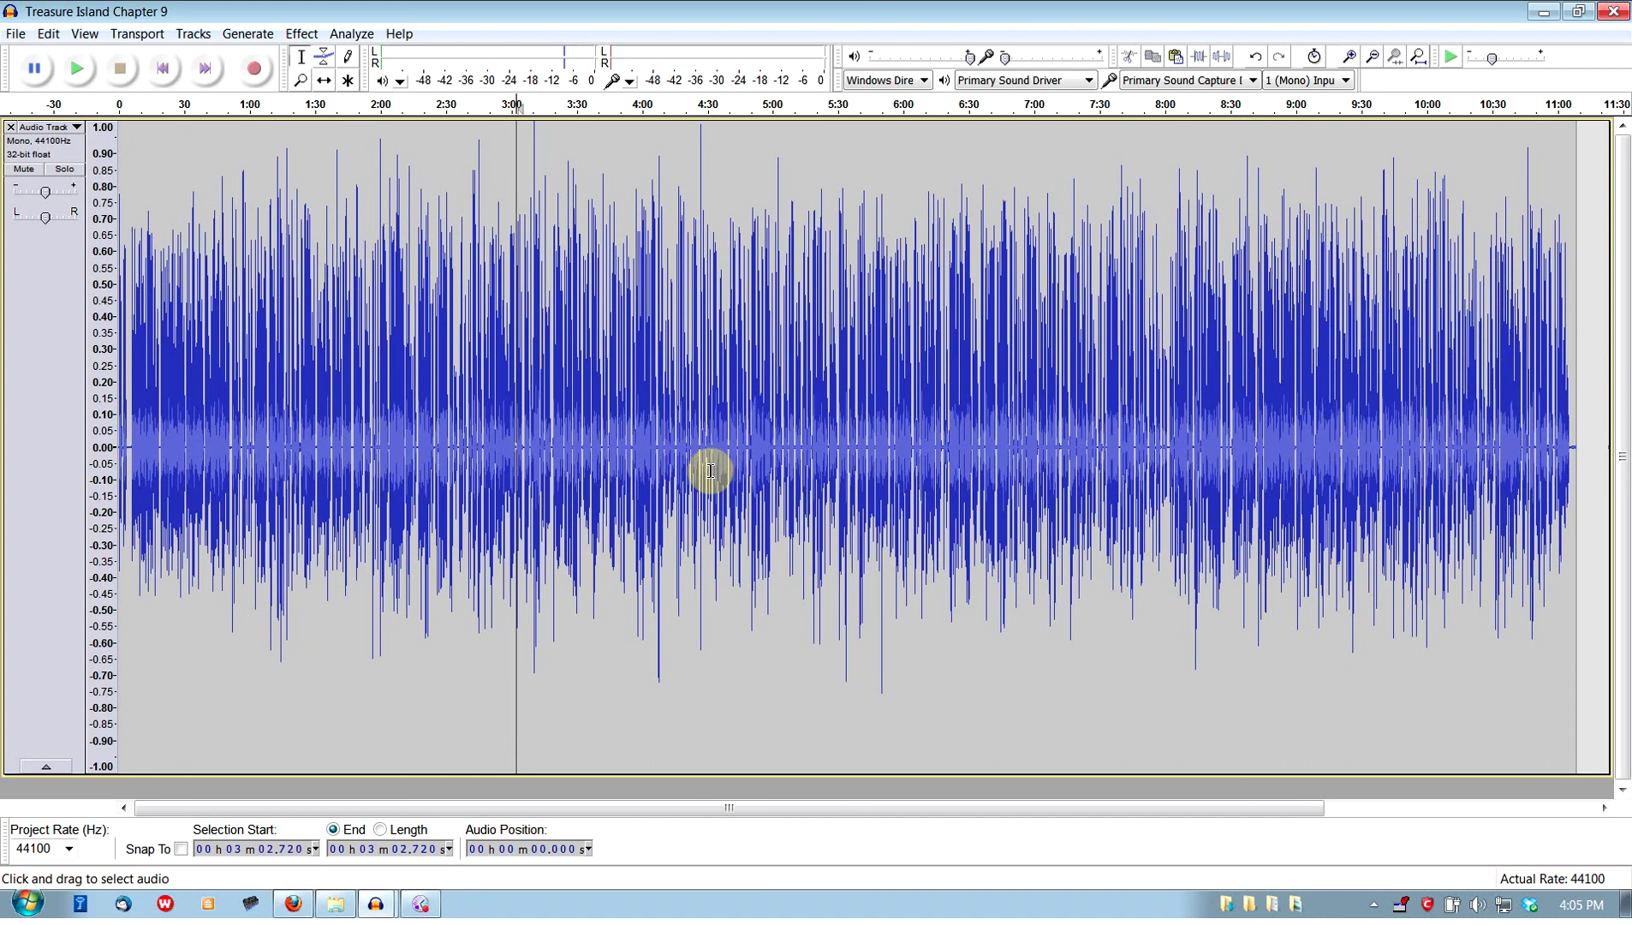
Undo and redo the last edit to bring back the audio that disappeared.
{"action": "key", "text": "ctrl+z"}
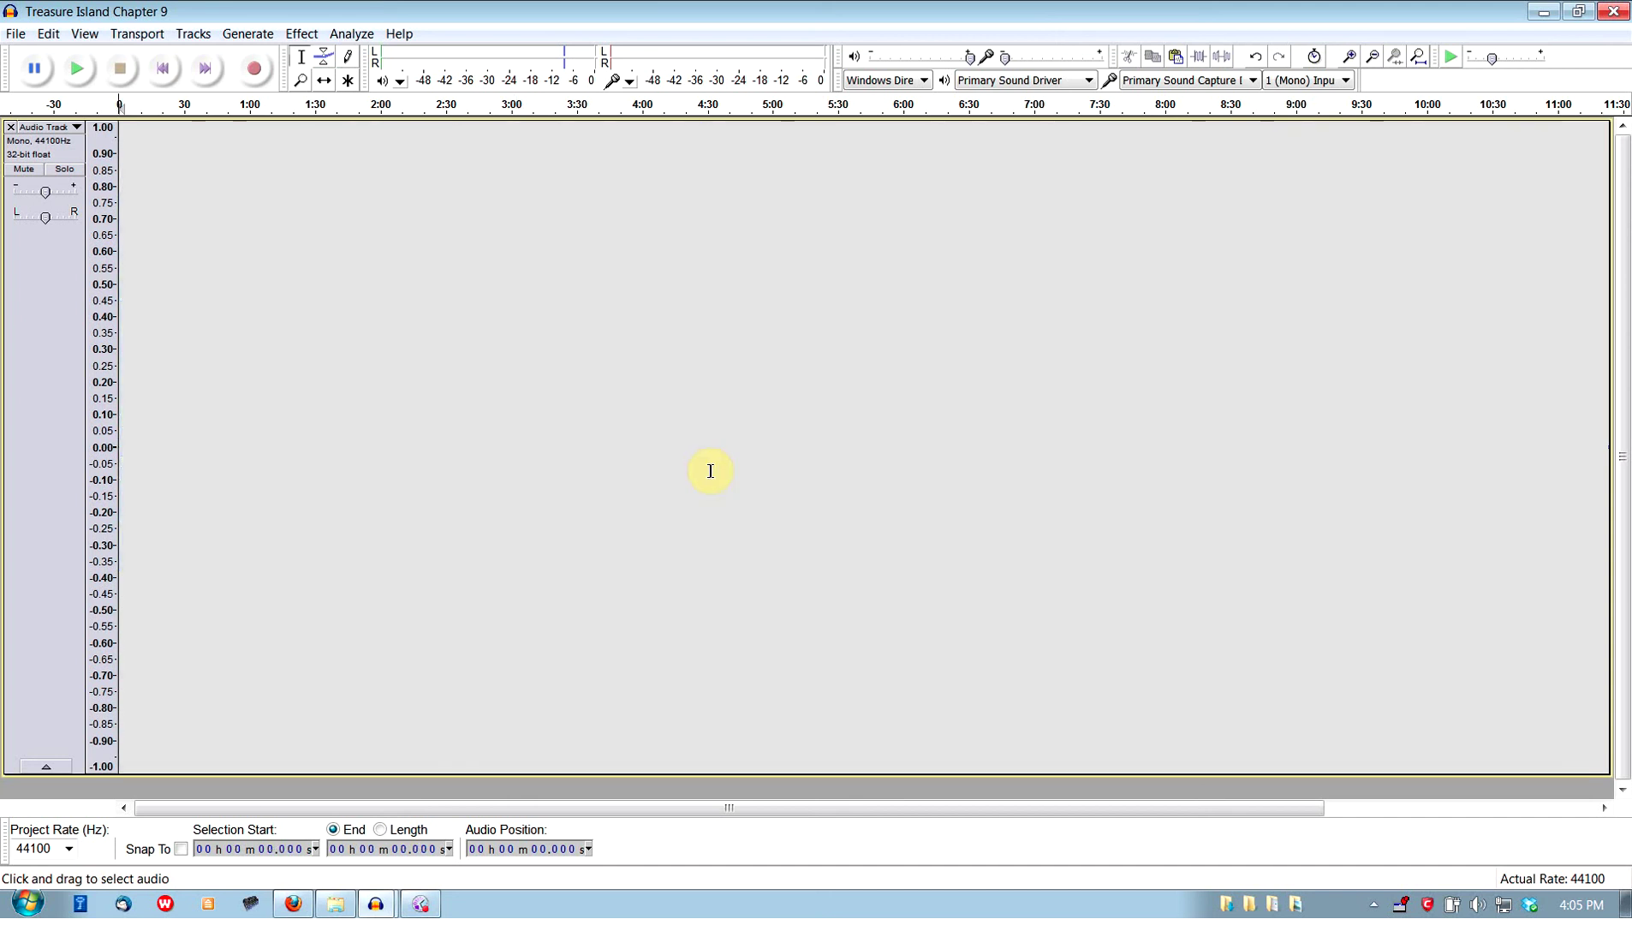
{"action": "key", "text": "ctrl+y"}
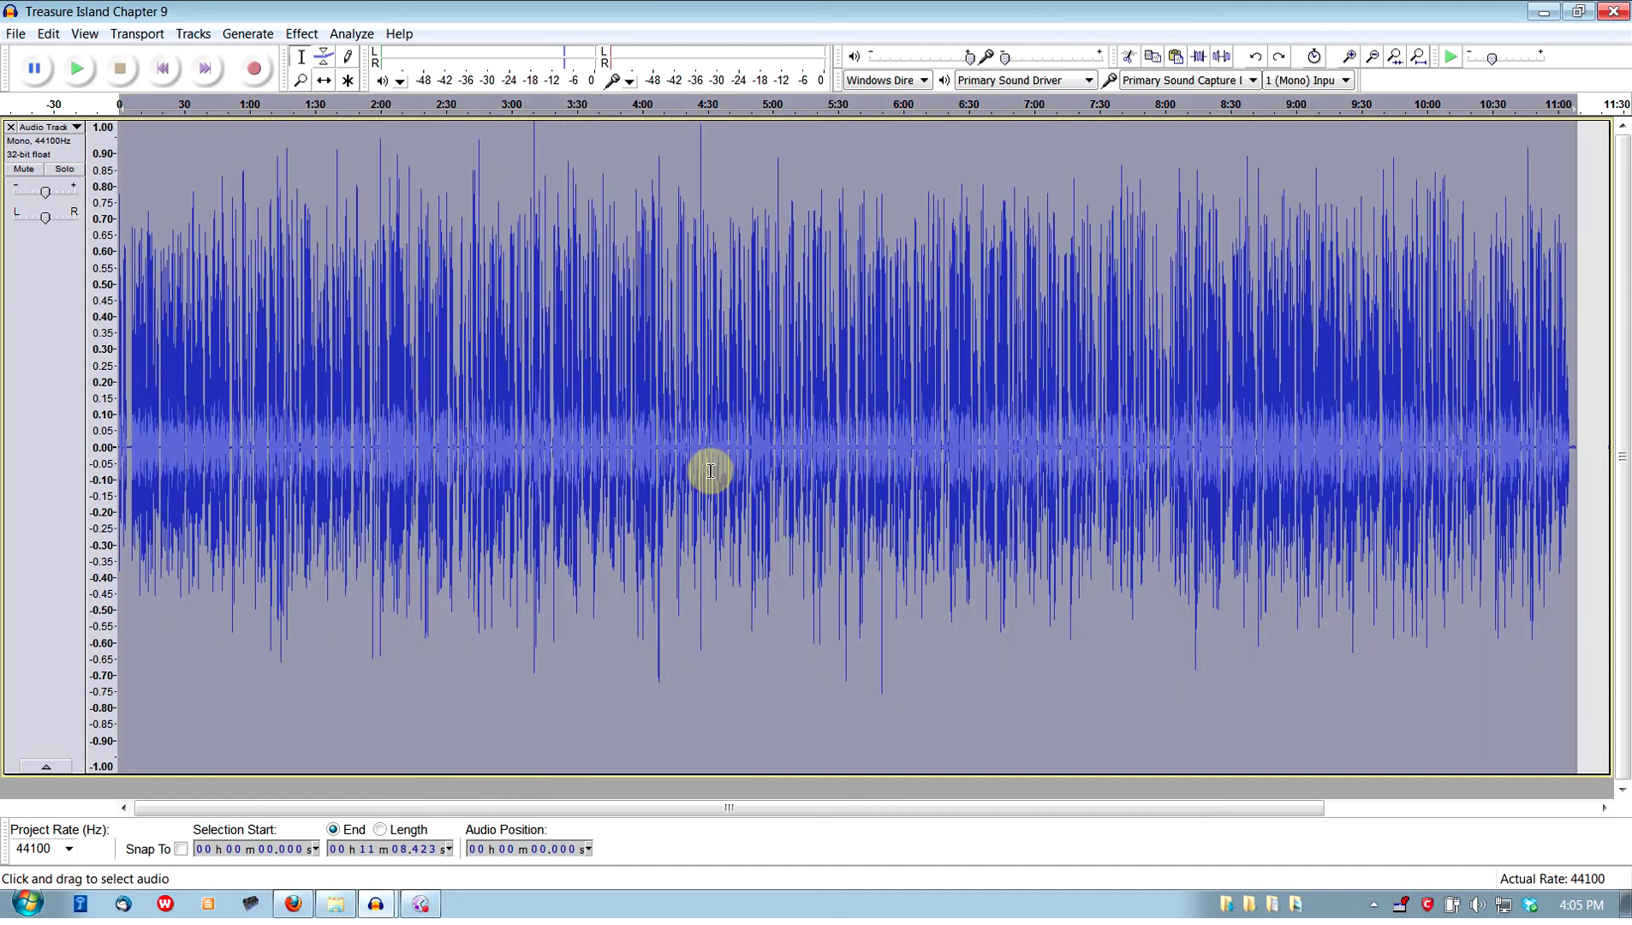
{"action": "scroll", "coordinate": [1602, 502], "scroll_direction": "up", "scroll_amount": 3}
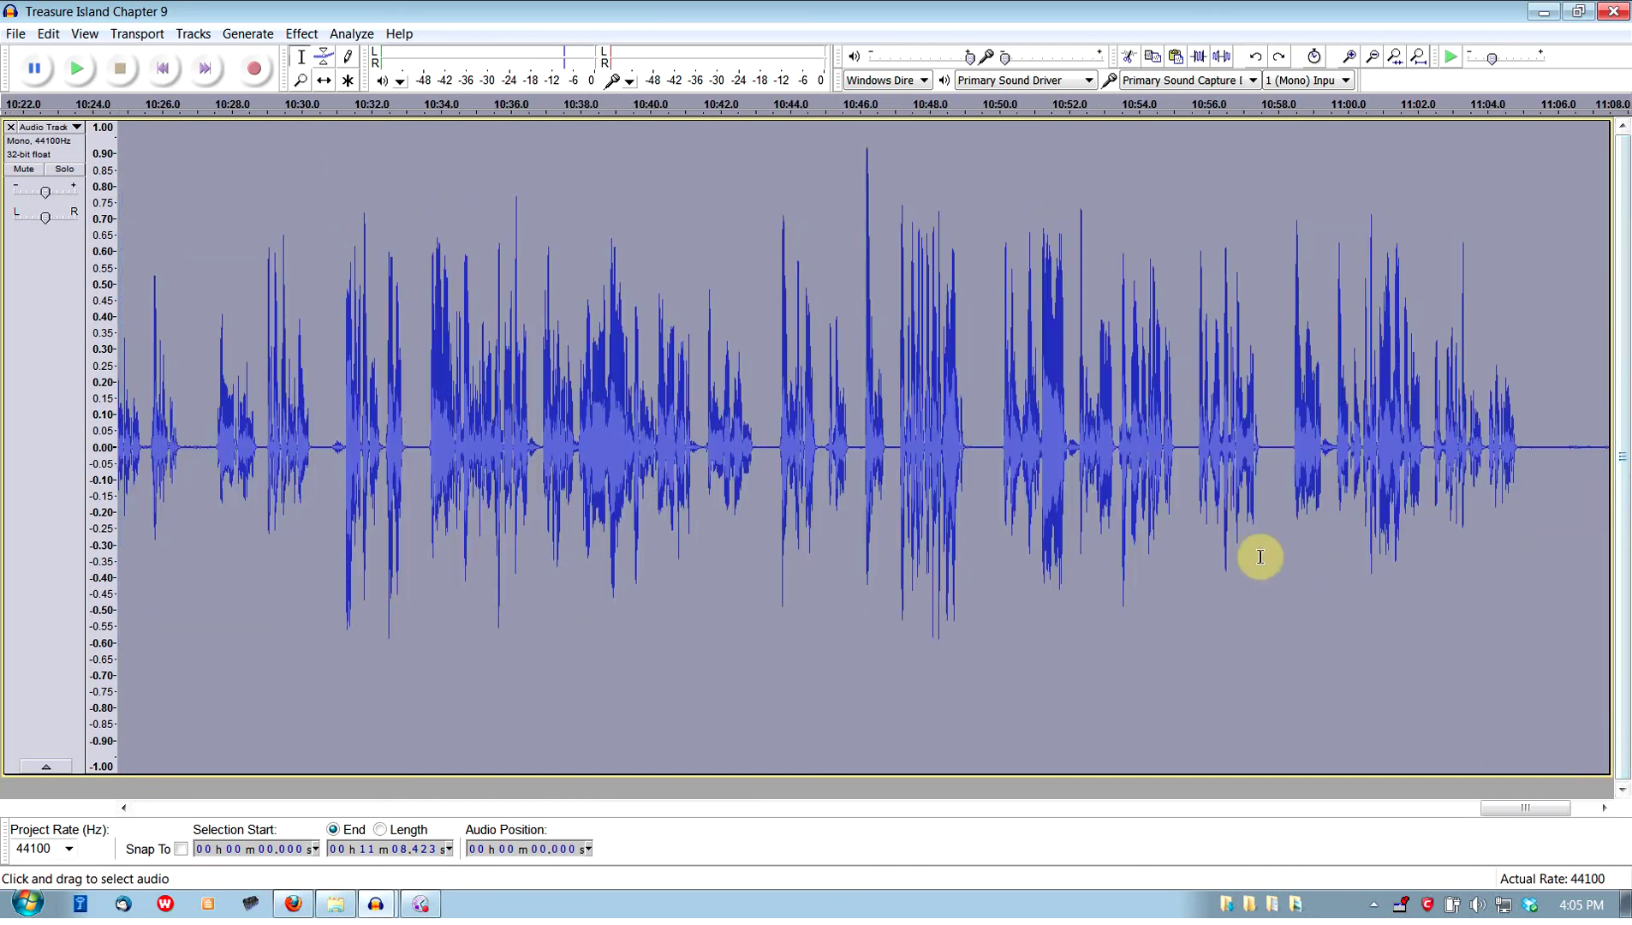
{"action": "scroll", "coordinate": [1456, 497], "scroll_direction": "up", "scroll_amount": 1}
{"action": "scroll", "coordinate": [1456, 497], "scroll_direction": "down", "scroll_amount": 3}
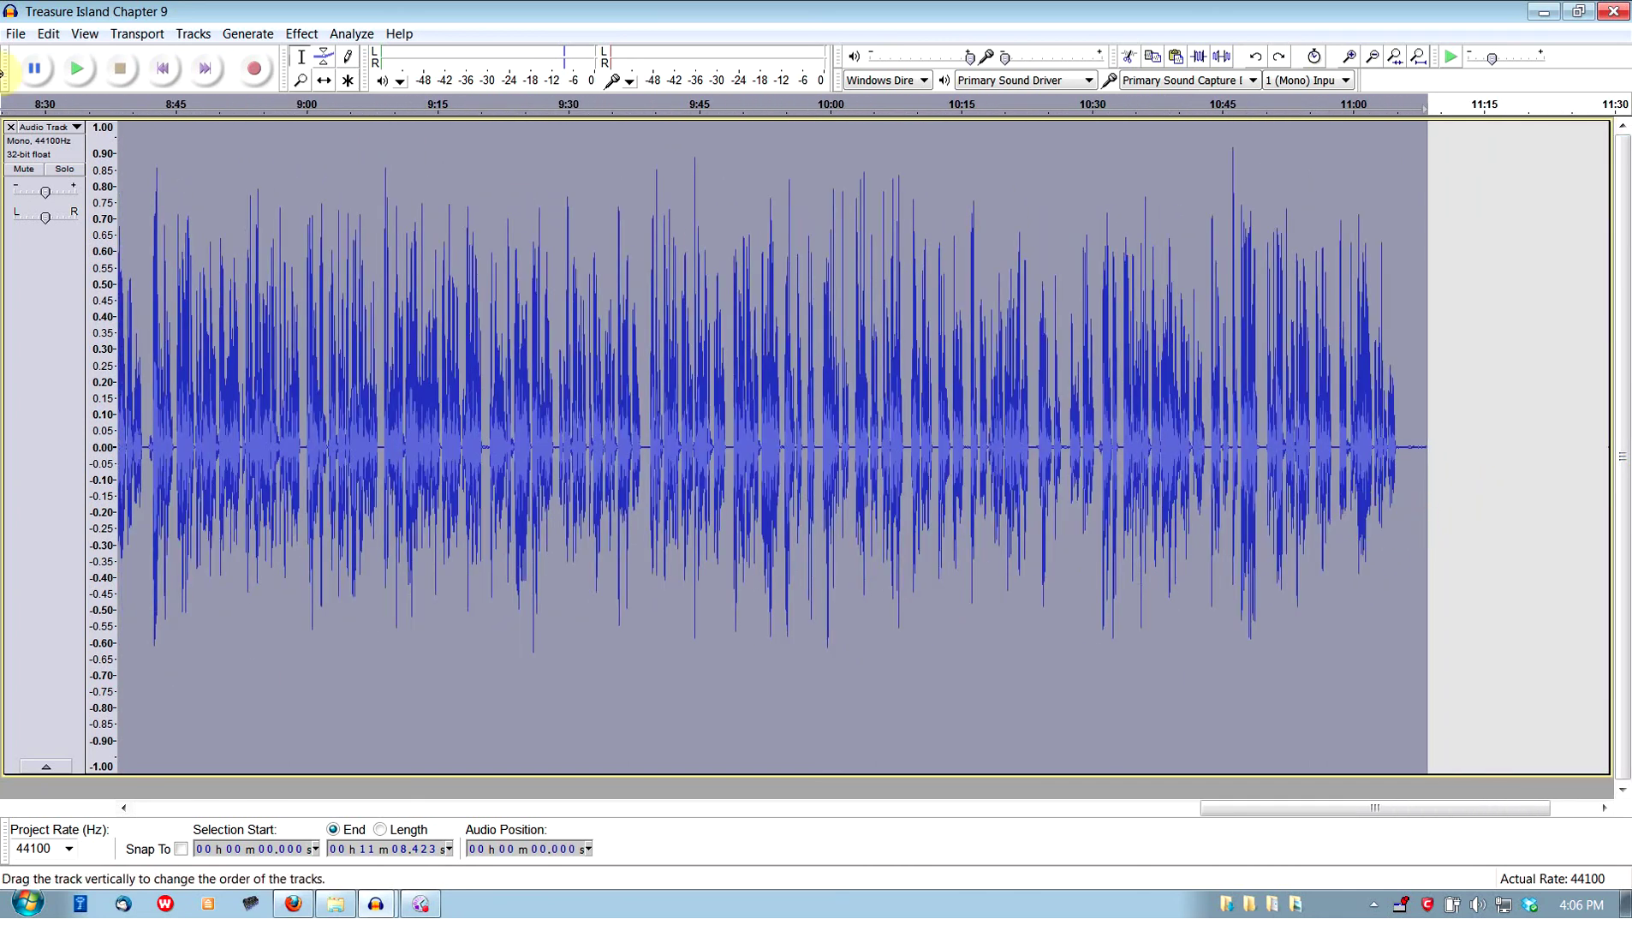
Go to the chapter's start and mark where the first sound begins and the second phrase ends.
{"action": "left_click", "coordinate": [177, 79]}
{"action": "scroll", "coordinate": [7, 438], "scroll_direction": "up", "scroll_amount": 10}
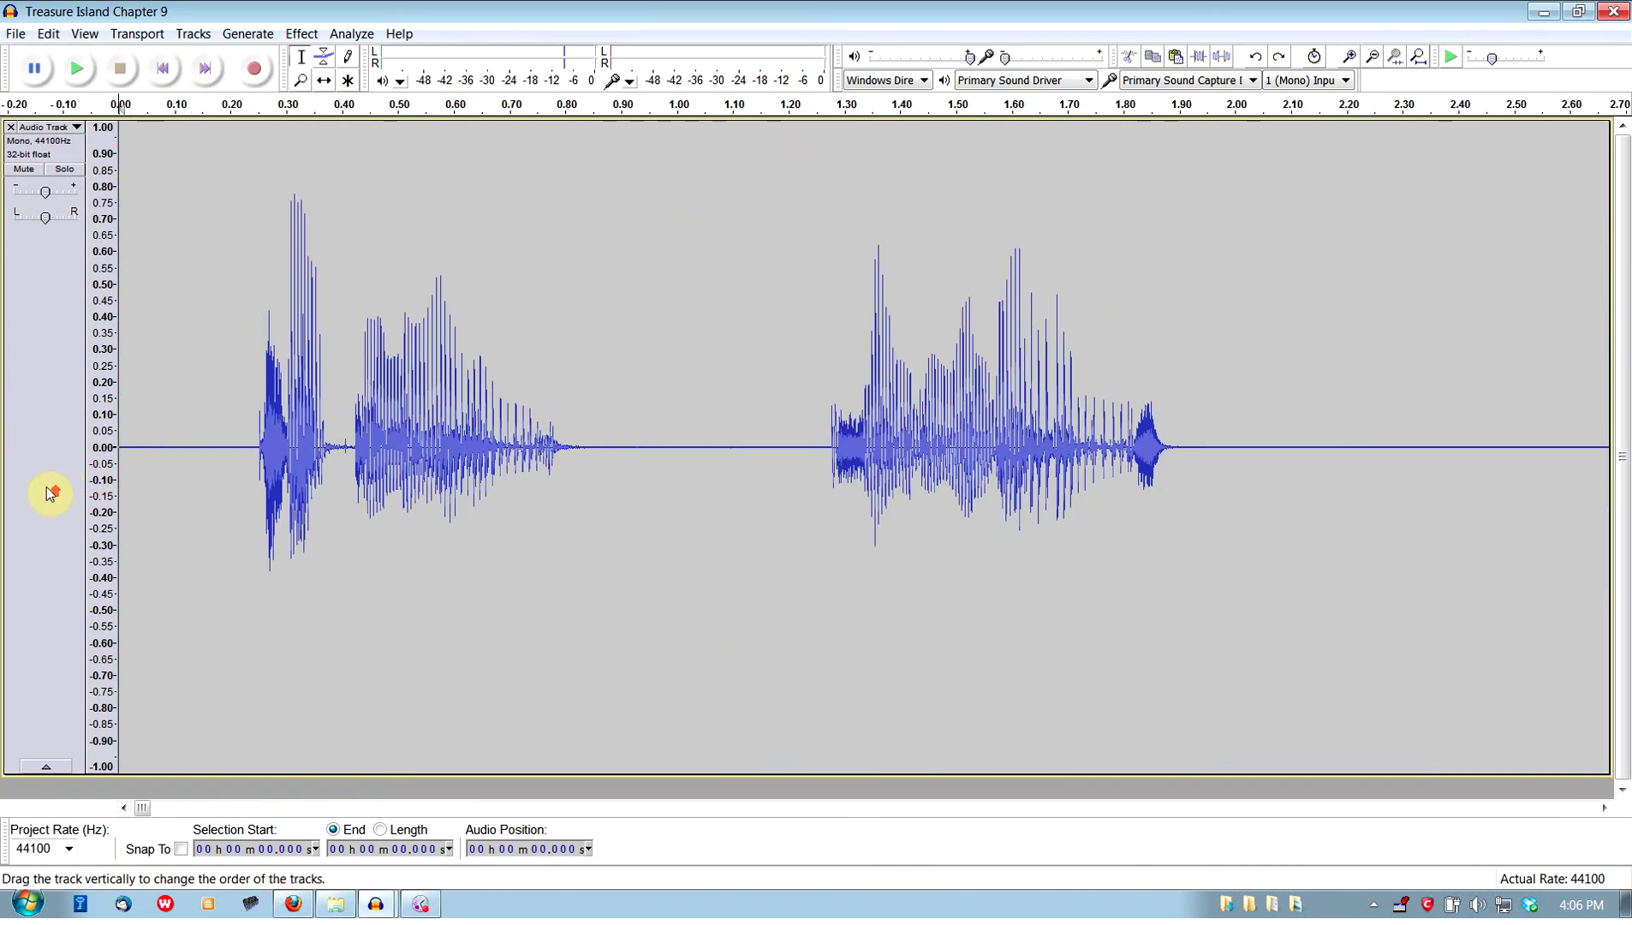
{"action": "scroll", "coordinate": [308, 465], "scroll_direction": "up", "scroll_amount": 2}
{"action": "left_click", "coordinate": [675, 152]}
{"action": "scroll", "coordinate": [565, 445], "scroll_direction": "down", "scroll_amount": 2}
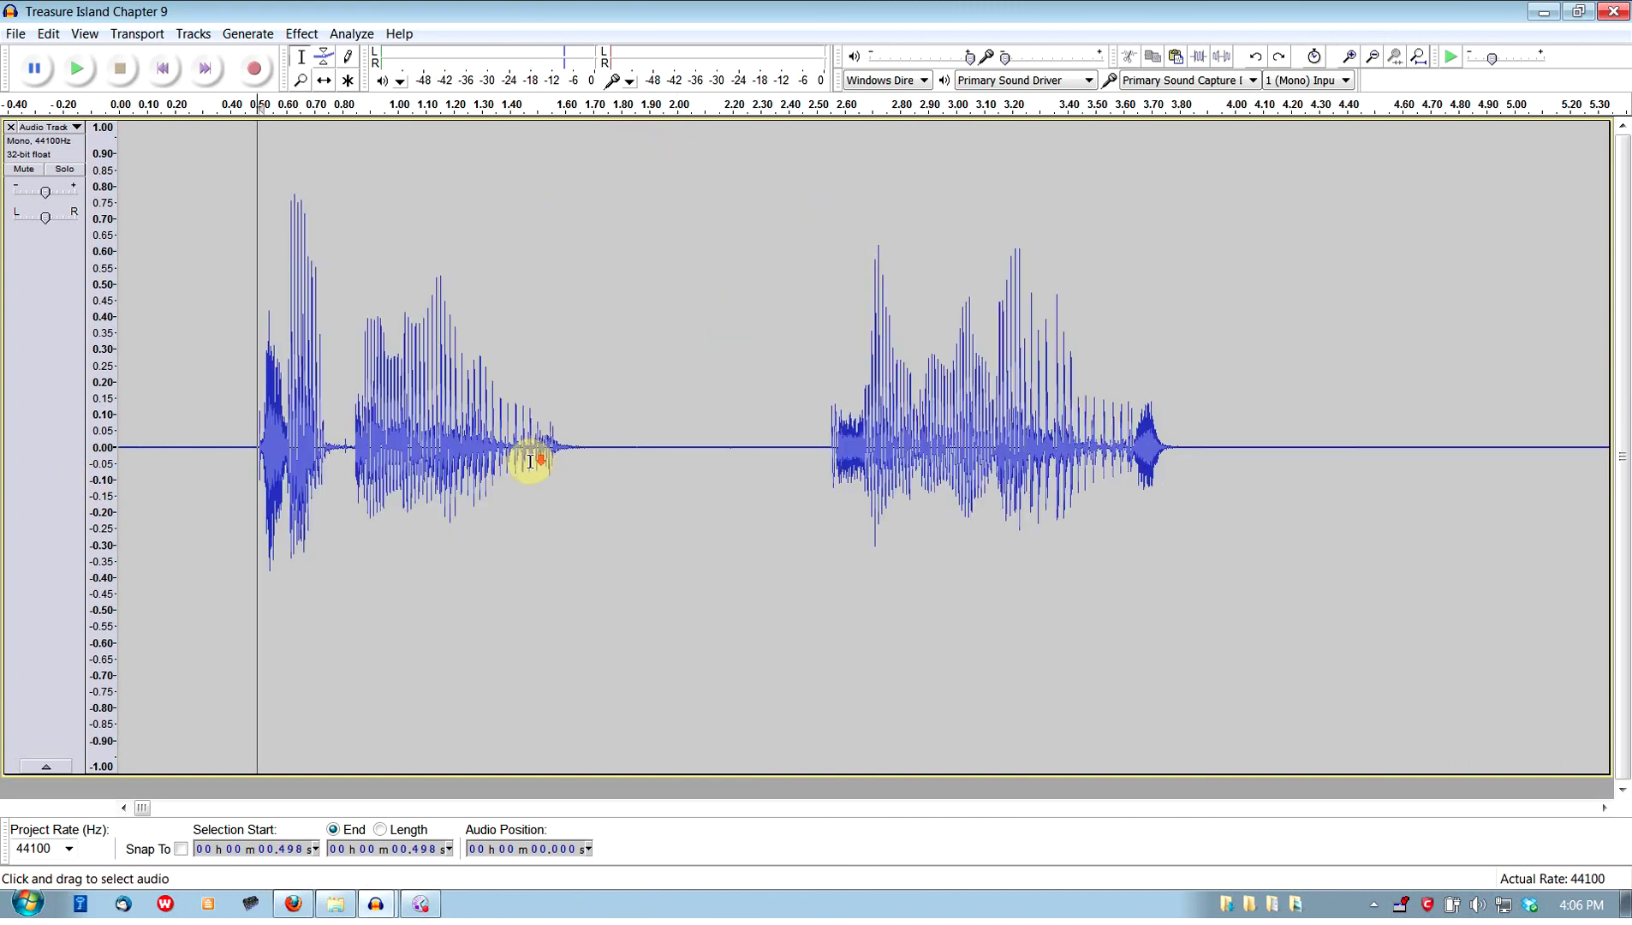
{"action": "scroll", "coordinate": [591, 359], "scroll_direction": "down", "scroll_amount": 1}
{"action": "left_click", "coordinate": [611, 248]}
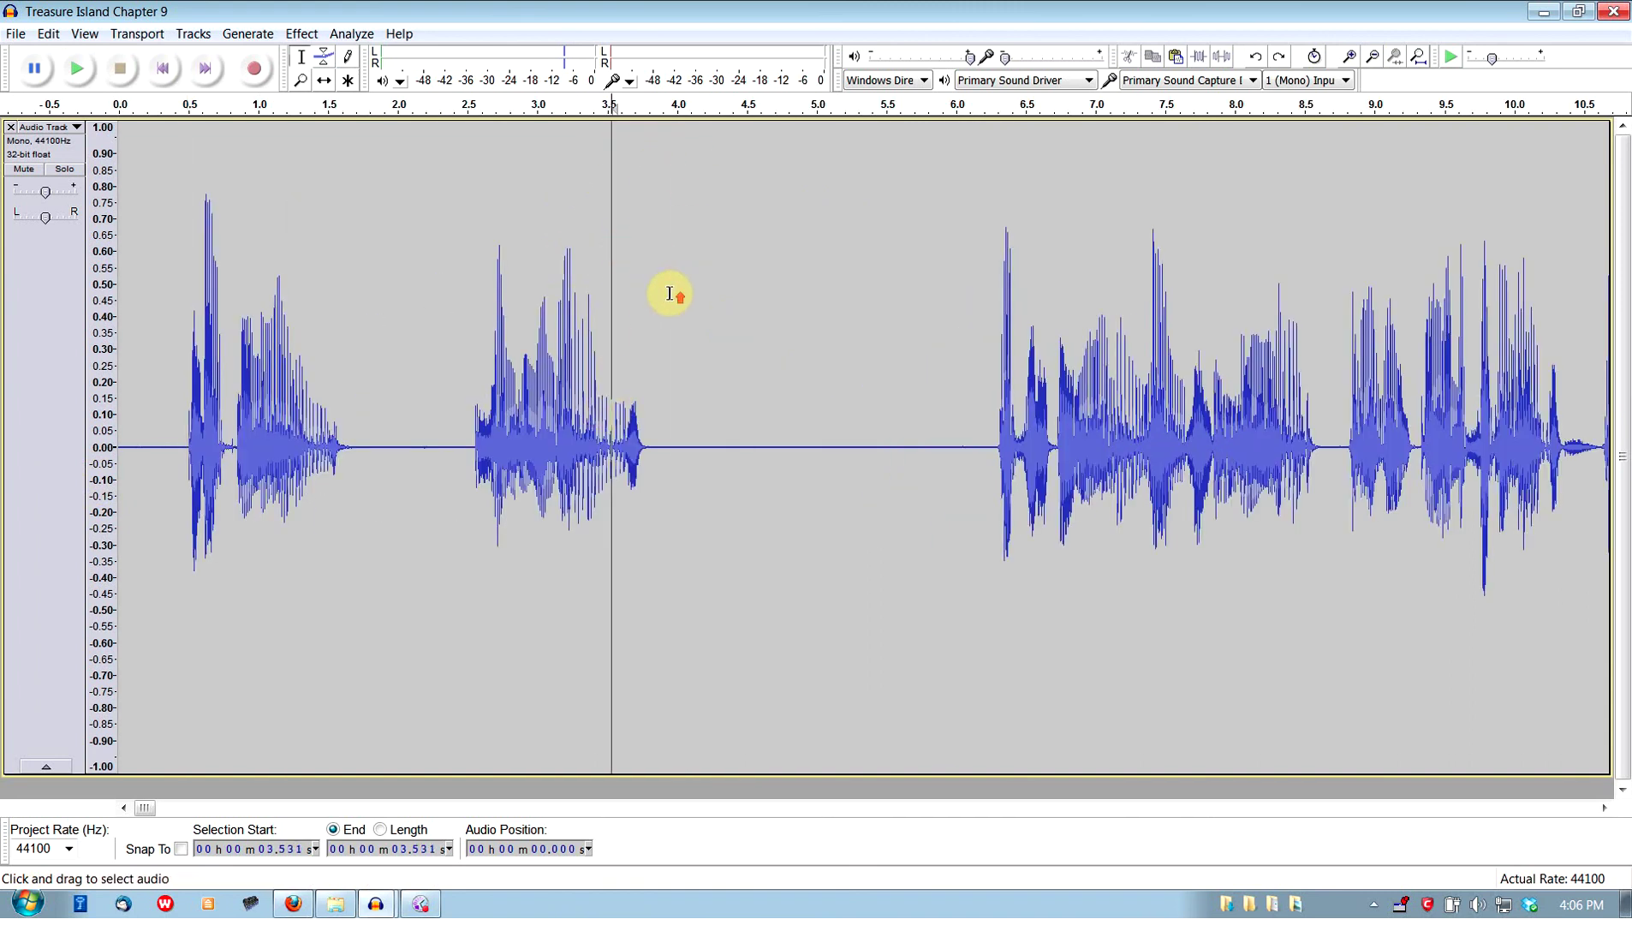
{"action": "scroll", "coordinate": [670, 291], "scroll_direction": "up", "scroll_amount": 2}
{"action": "scroll", "coordinate": [497, 334], "scroll_direction": "down", "scroll_amount": 2}
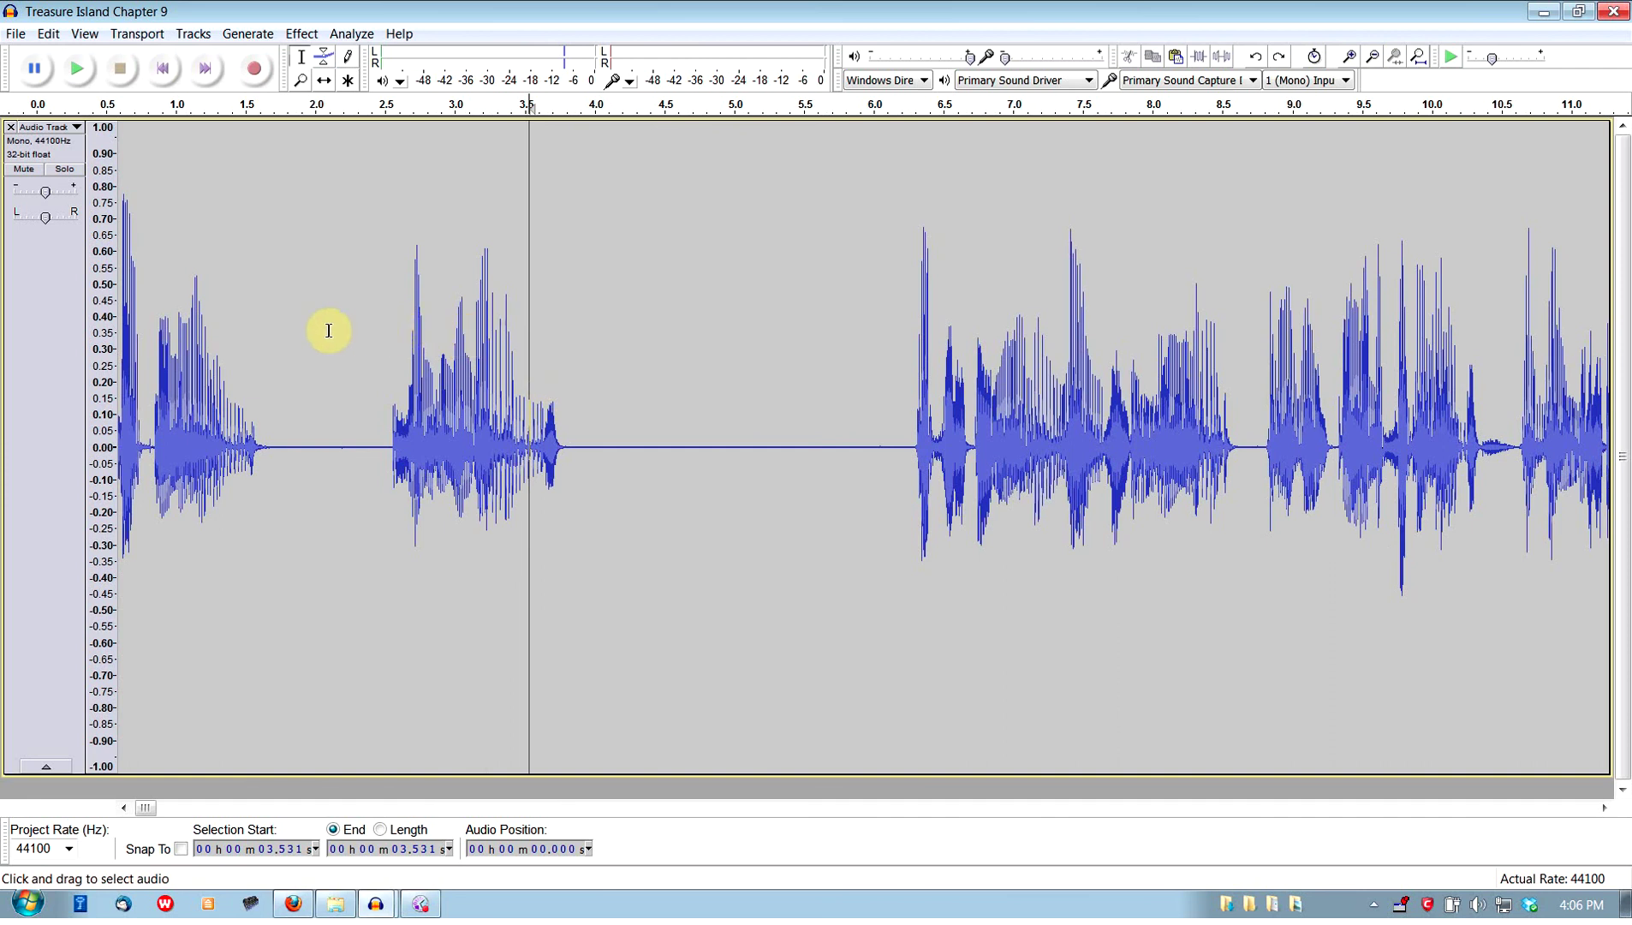
Play from 1.254 s and mark the pause after the second phrase at 3.796 s.
{"action": "left_click", "coordinate": [213, 315]}
{"action": "key", "text": "space"}
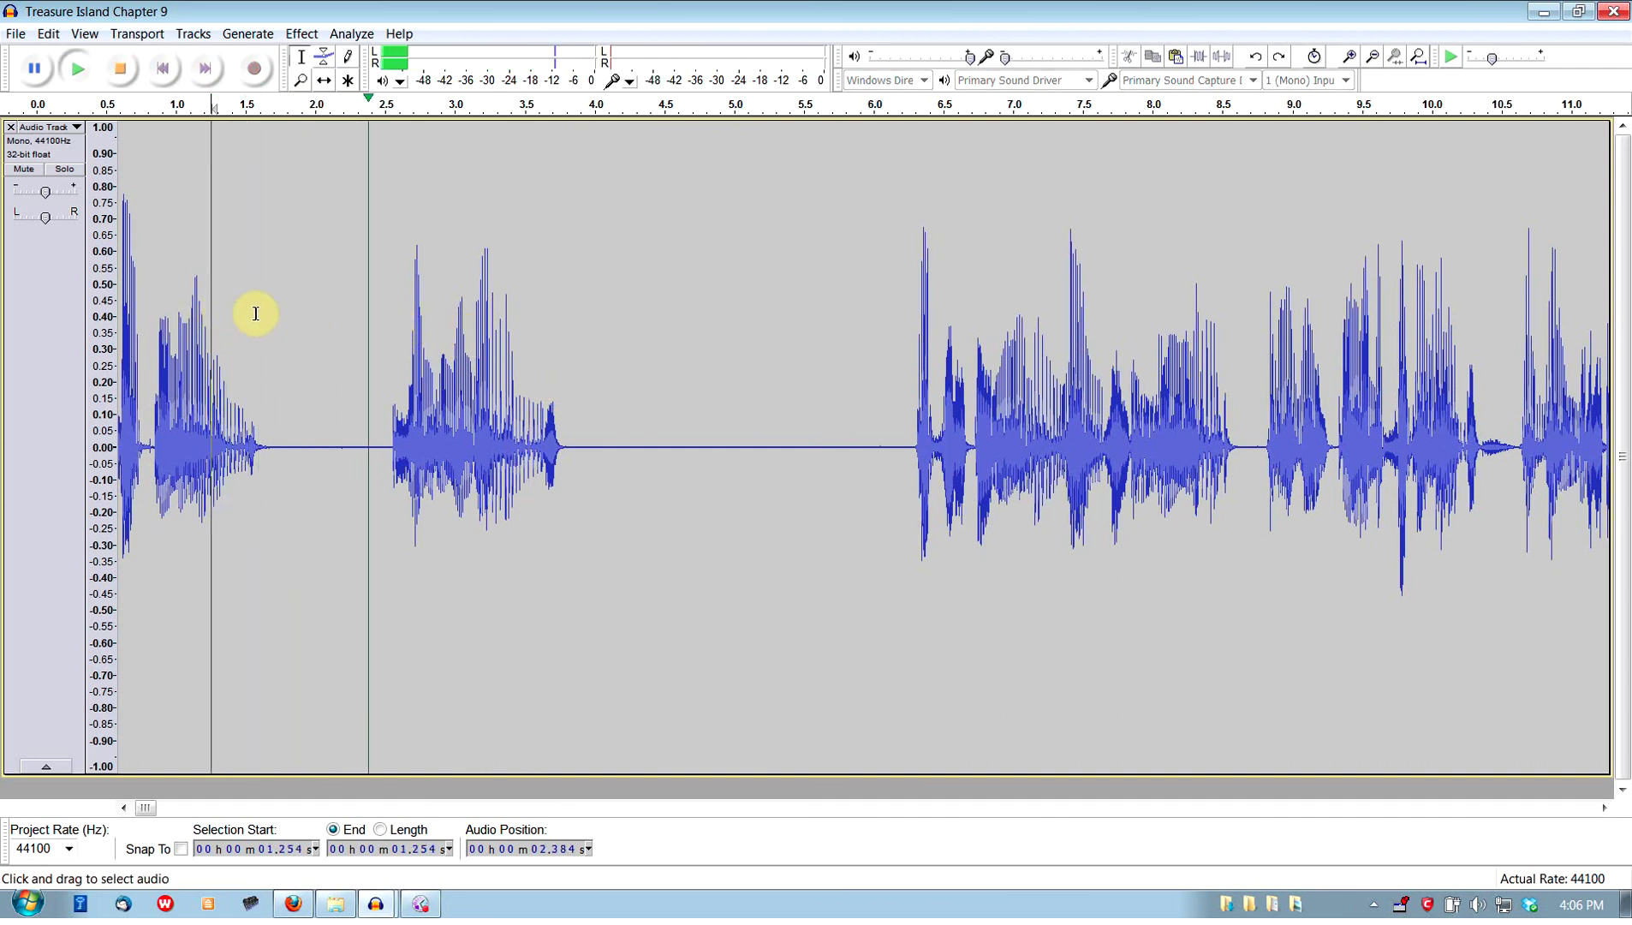
{"action": "scroll", "coordinate": [565, 394], "scroll_direction": "up", "scroll_amount": 1}
{"action": "left_click", "coordinate": [521, 231]}
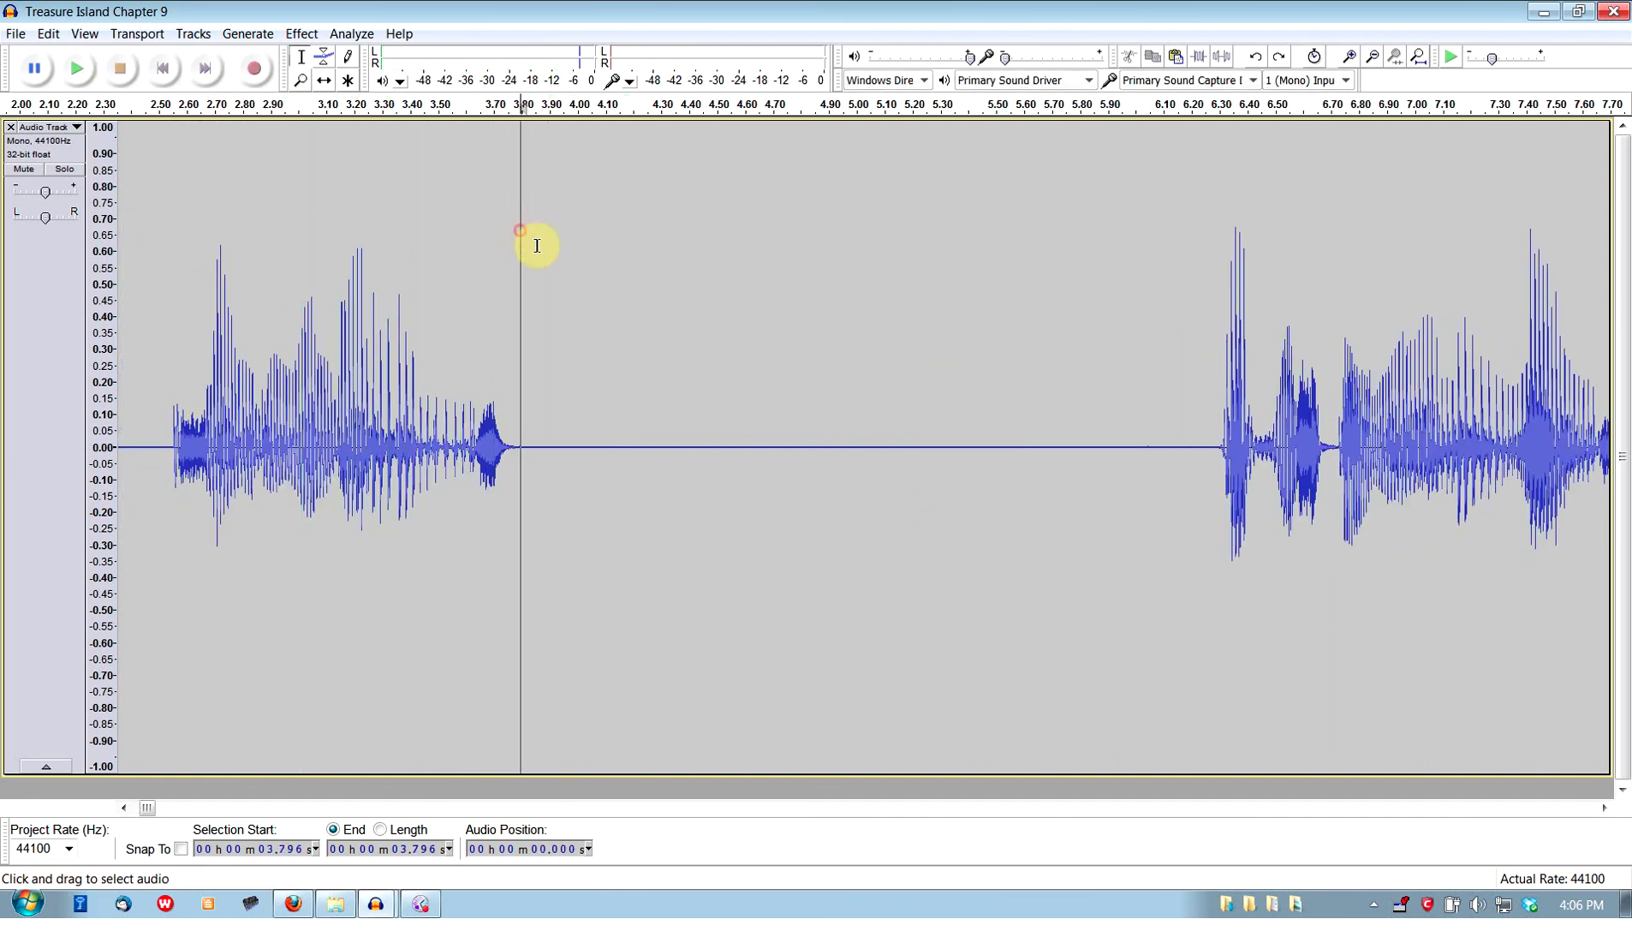
{"action": "scroll", "coordinate": [537, 245], "scroll_direction": "up", "scroll_amount": 2}
{"action": "scroll", "coordinate": [485, 324], "scroll_direction": "down", "scroll_amount": 3}
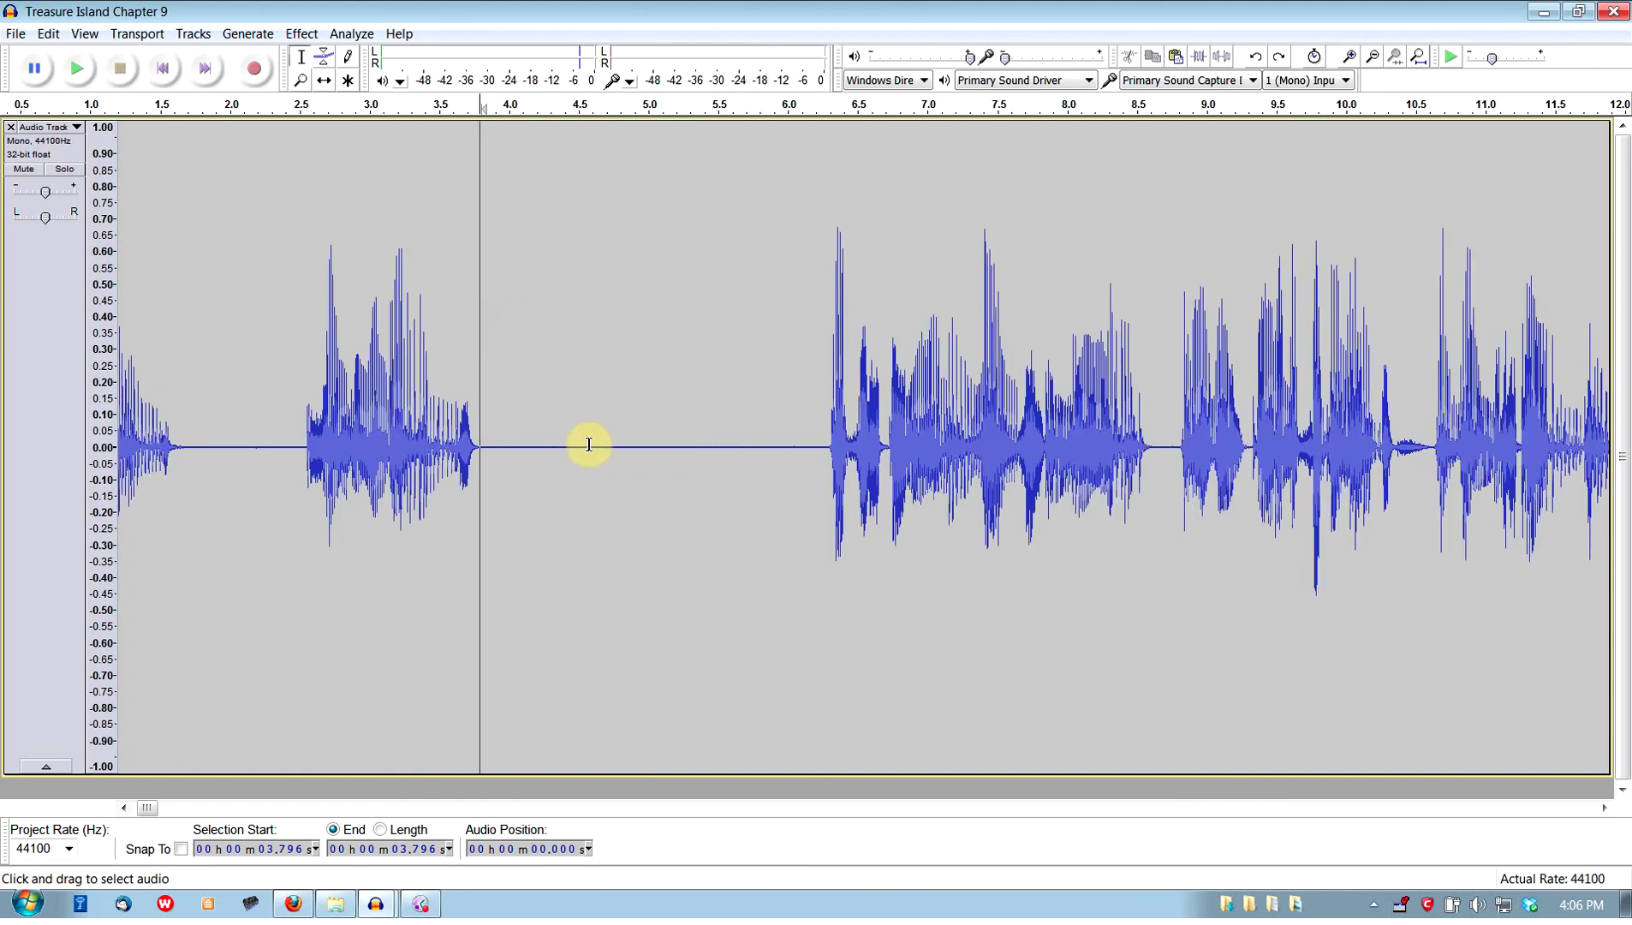
Zoom in at the track's end and mark 11:04.893, just after the last spoken sound.
{"action": "scroll", "coordinate": [557, 505], "scroll_direction": "down", "scroll_amount": 7}
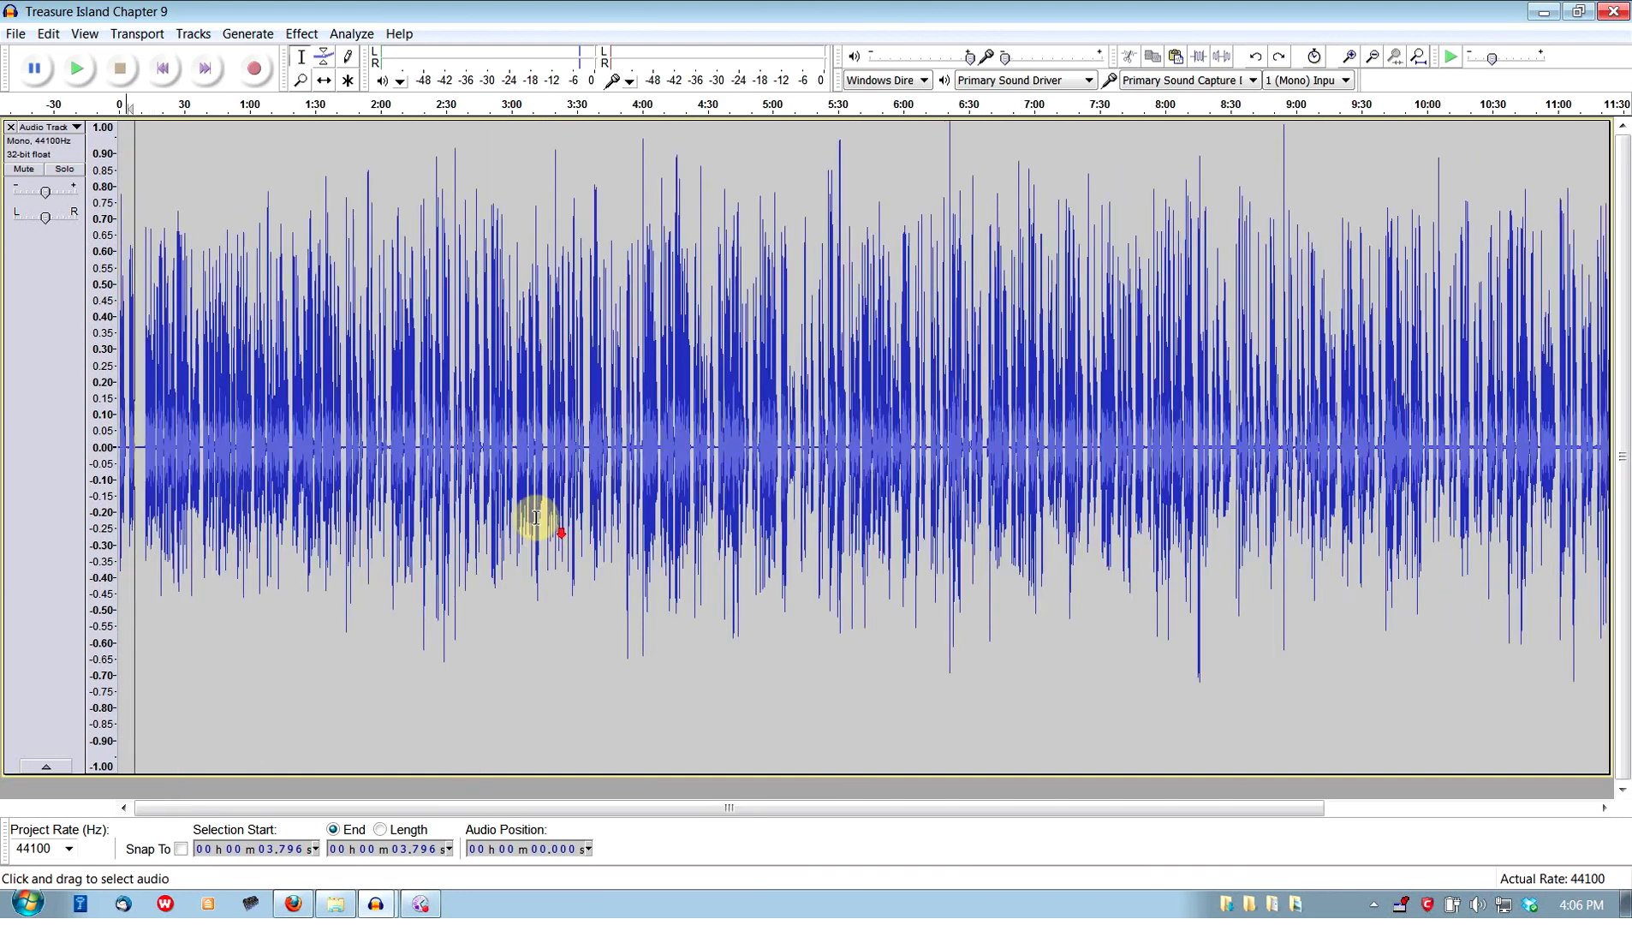
{"action": "scroll", "coordinate": [838, 378], "scroll_direction": "up", "scroll_amount": 1}
{"action": "scroll", "coordinate": [808, 436], "scroll_direction": "down", "scroll_amount": 1}
{"action": "scroll", "coordinate": [809, 436], "scroll_direction": "down", "scroll_amount": 2}
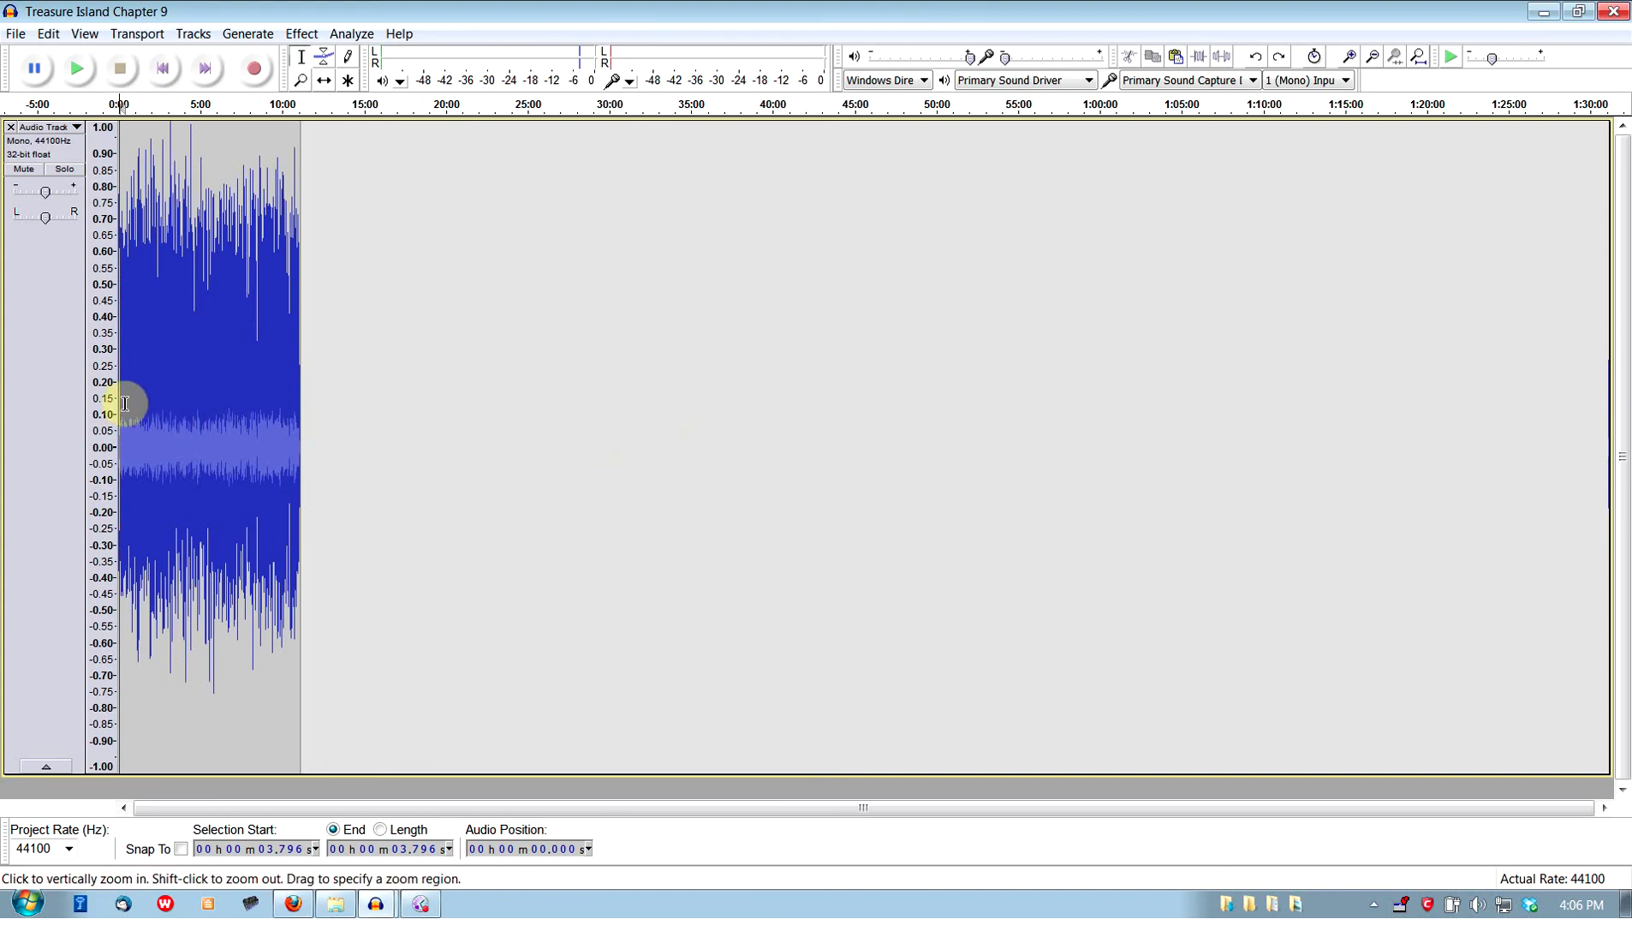
{"action": "scroll", "coordinate": [291, 368], "scroll_direction": "up", "scroll_amount": 5}
{"action": "scroll", "coordinate": [107, 441], "scroll_direction": "up", "scroll_amount": 3}
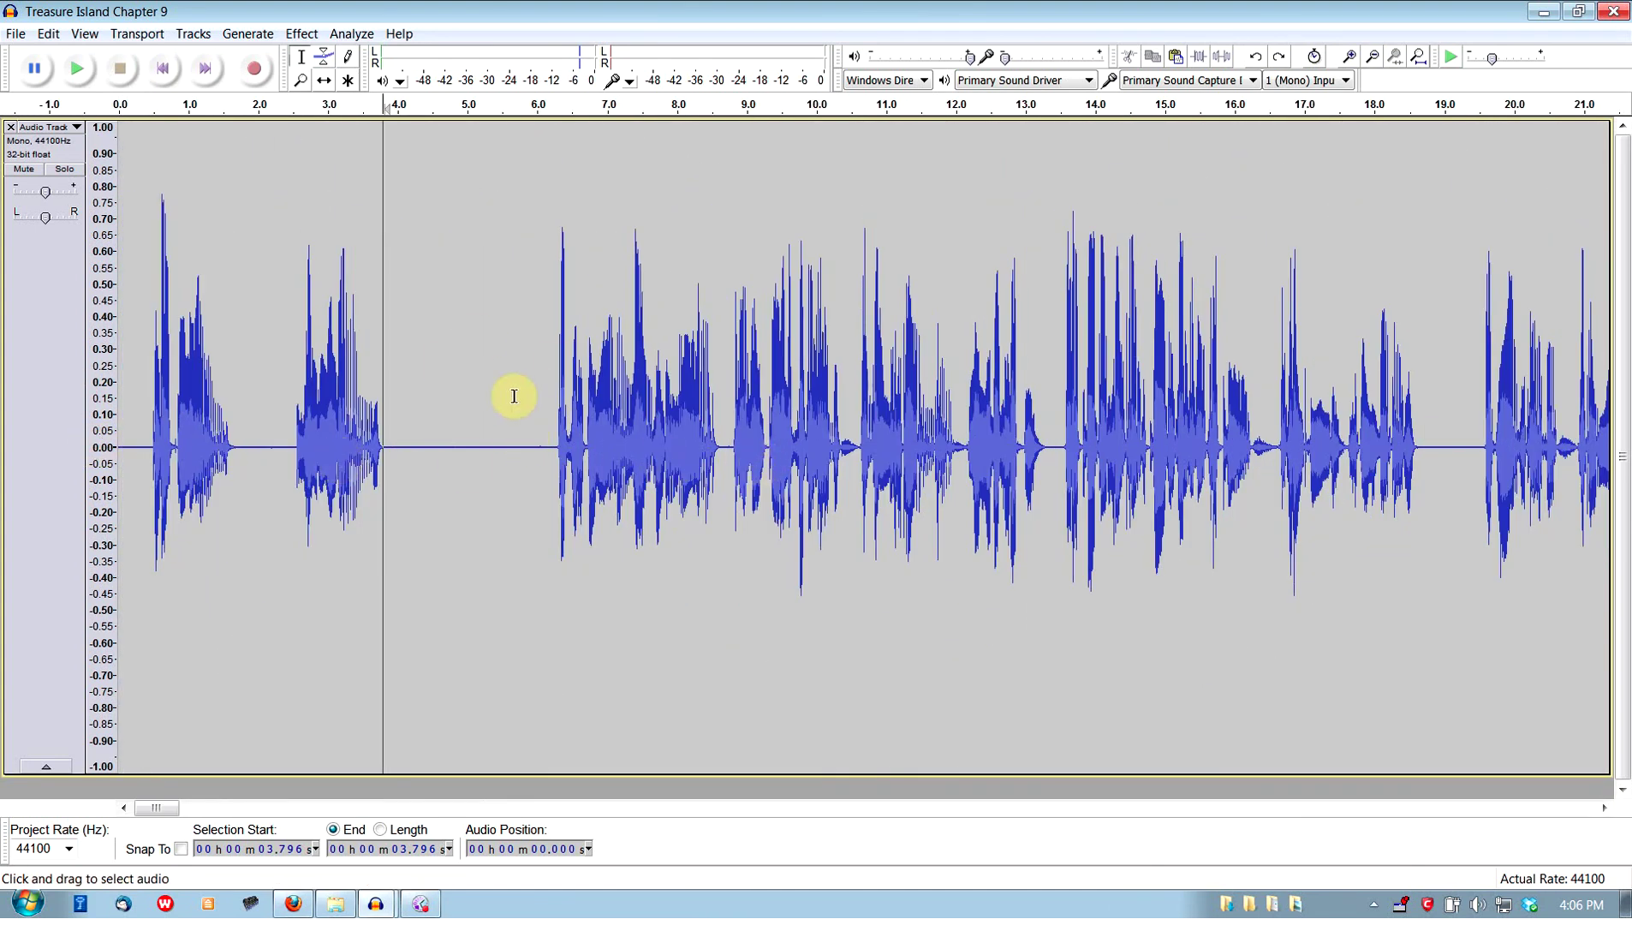
{"action": "scroll", "coordinate": [470, 437], "scroll_direction": "down", "scroll_amount": 5}
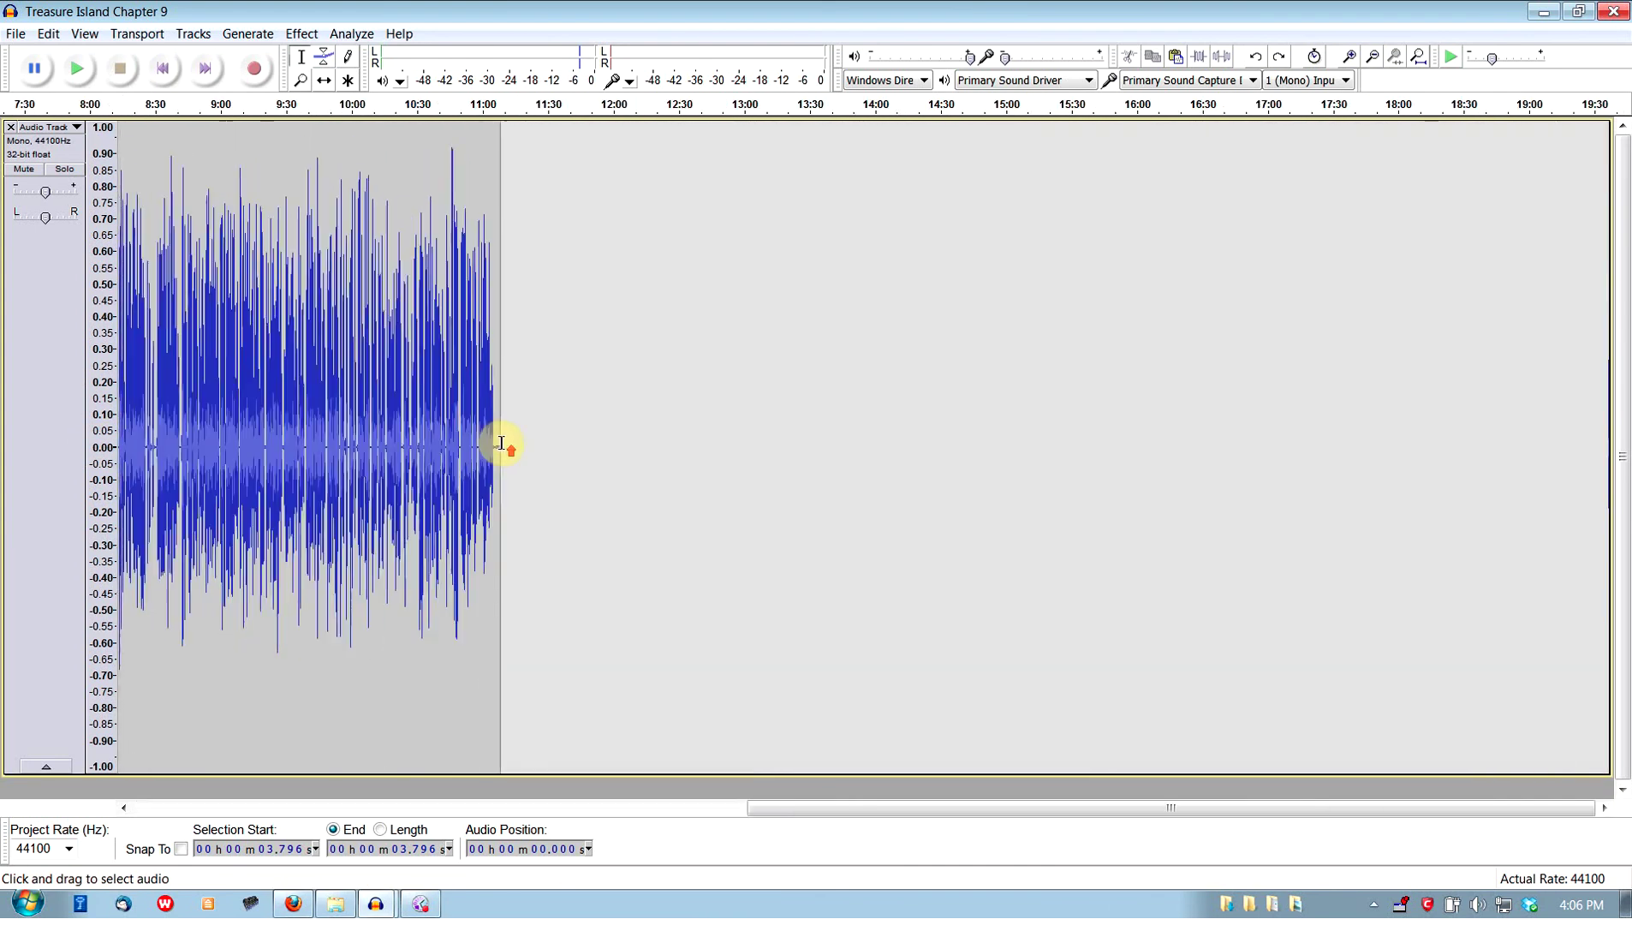
{"action": "scroll", "coordinate": [415, 439], "scroll_direction": "up", "scroll_amount": 1}
{"action": "left_click", "coordinate": [563, 287]}
{"action": "scroll", "coordinate": [636, 300], "scroll_direction": "up", "scroll_amount": 6}
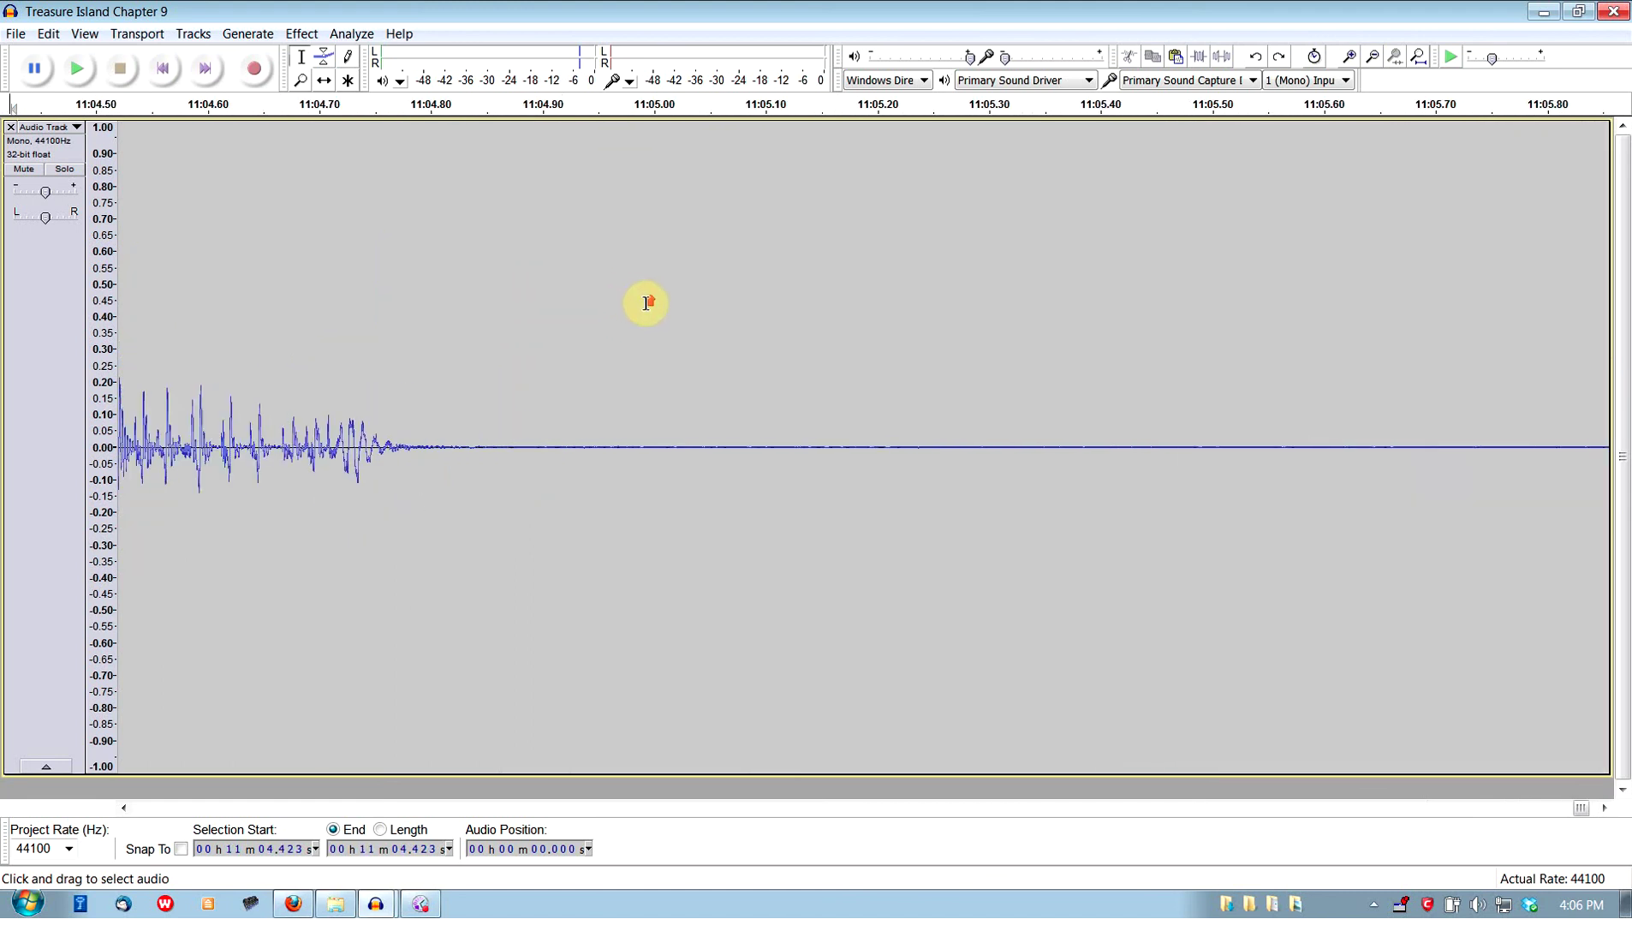
{"action": "left_click", "coordinate": [534, 176]}
{"action": "scroll", "coordinate": [477, 488], "scroll_direction": "down", "scroll_amount": 4}
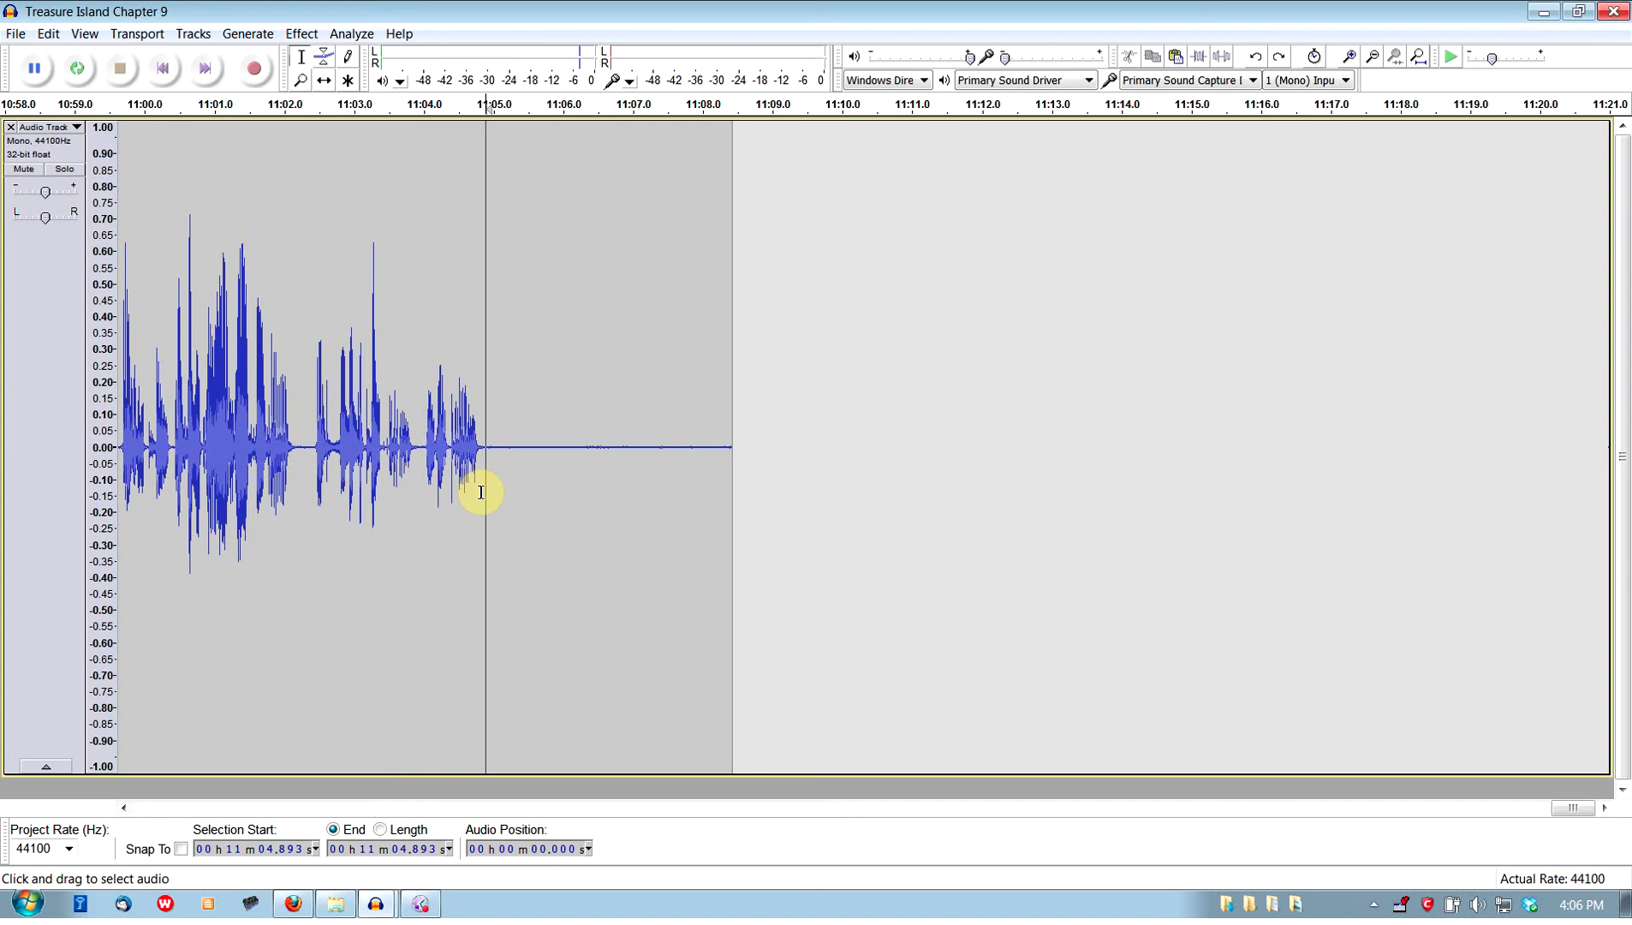
Fit the entire Chapter 9 track, just over 11:00 long, in the window.
{"action": "key", "text": "ctrl+f"}
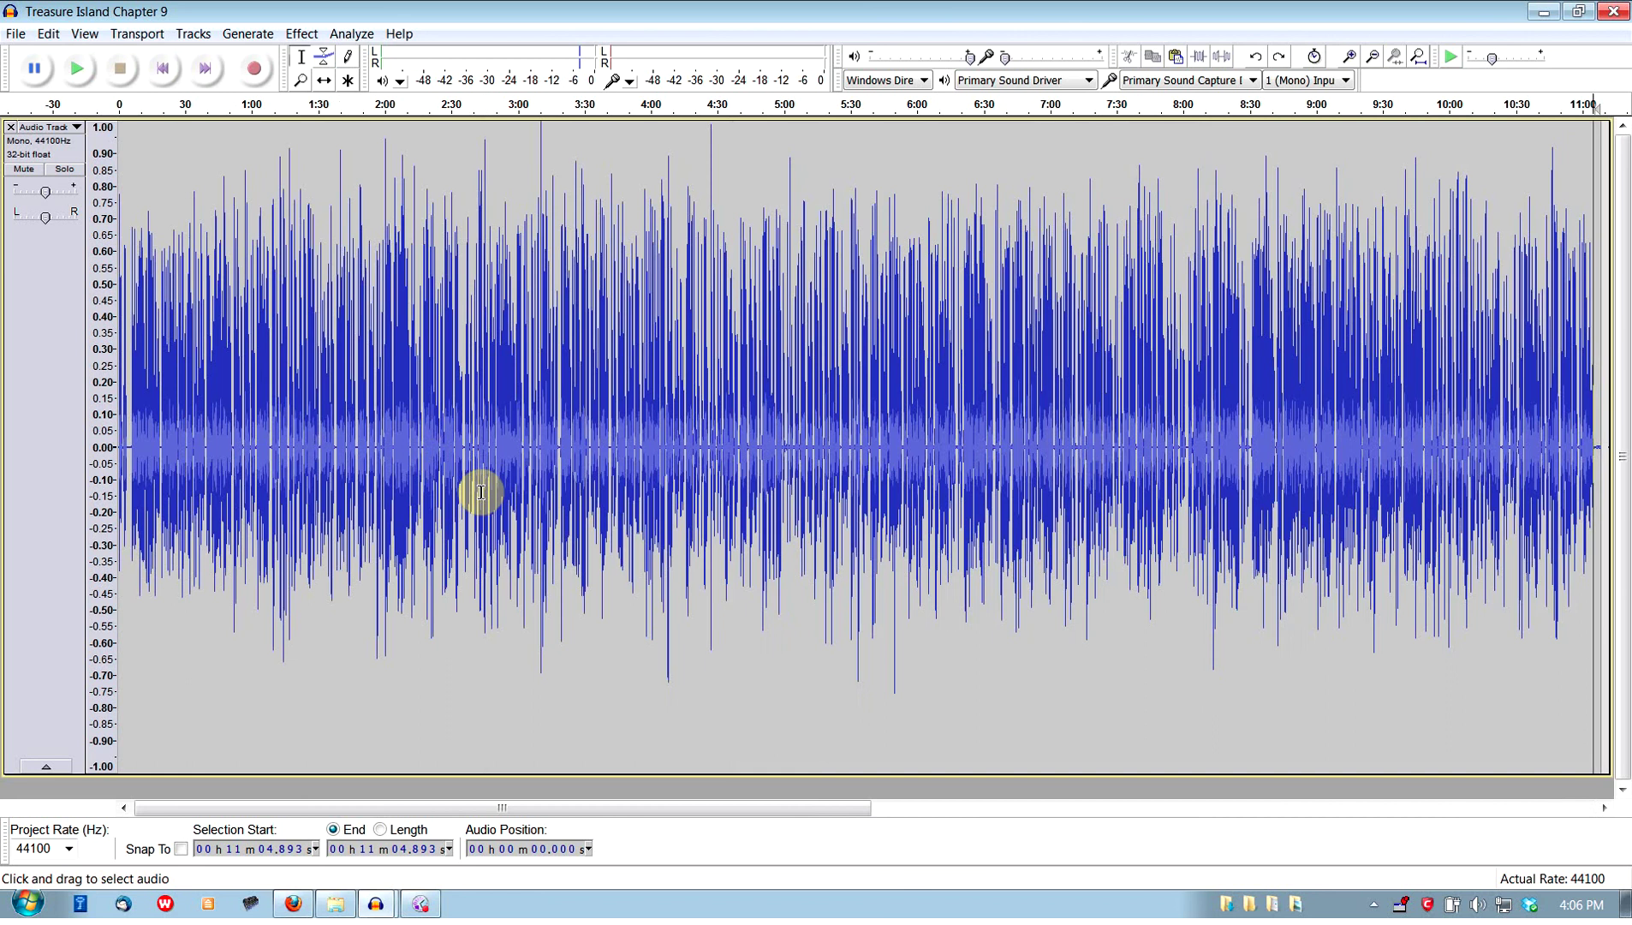